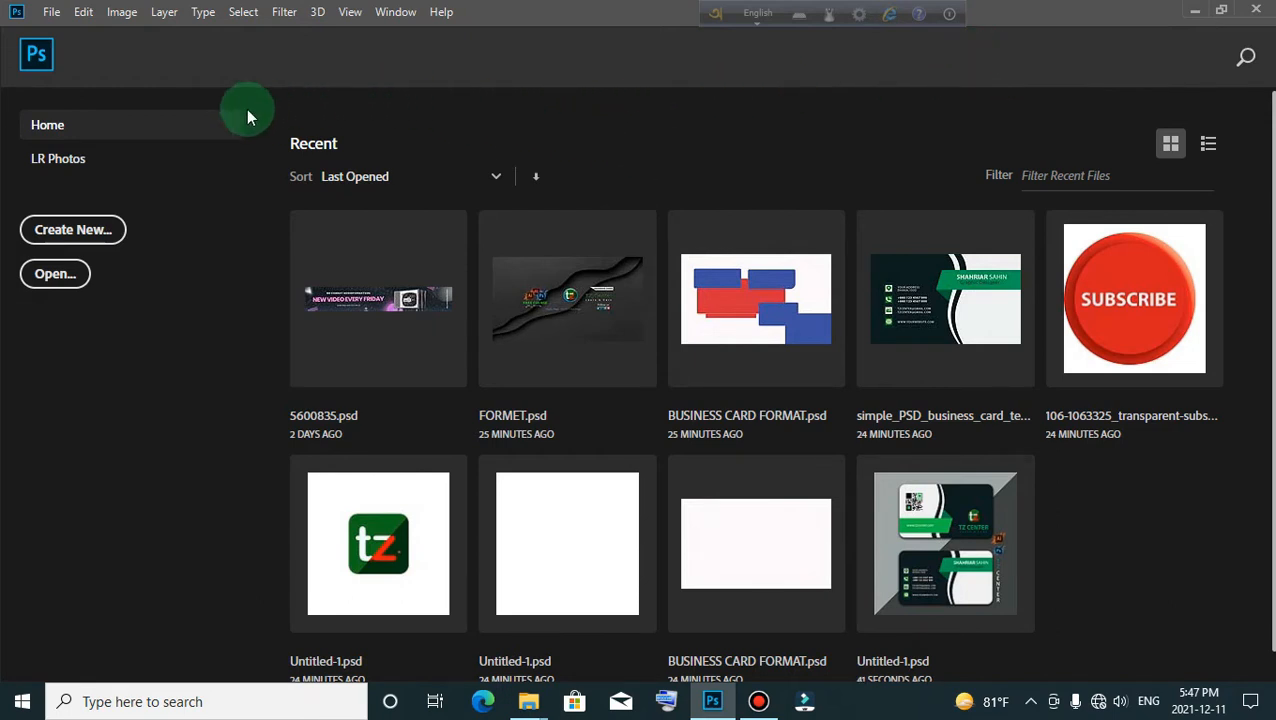
Create a new 800 × 800 pixel document at 300 pixels/inch in RGB Color with a white background
click(101, 241)
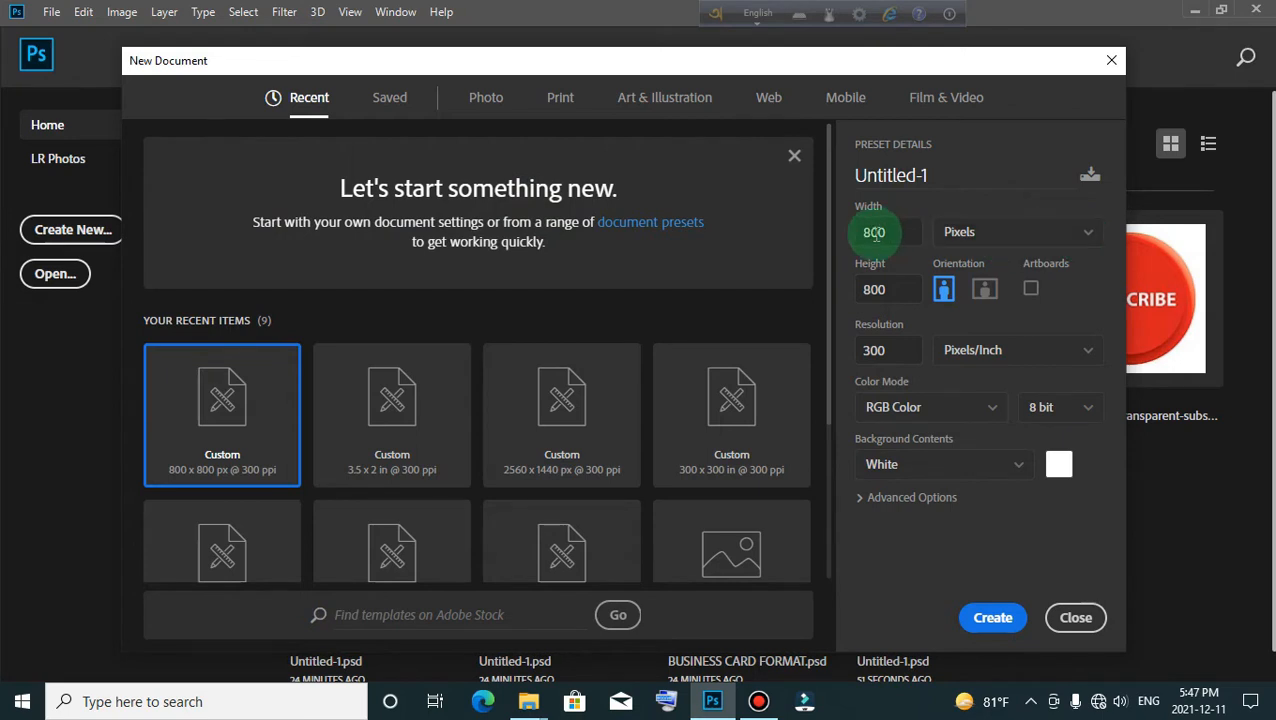
click(1027, 245)
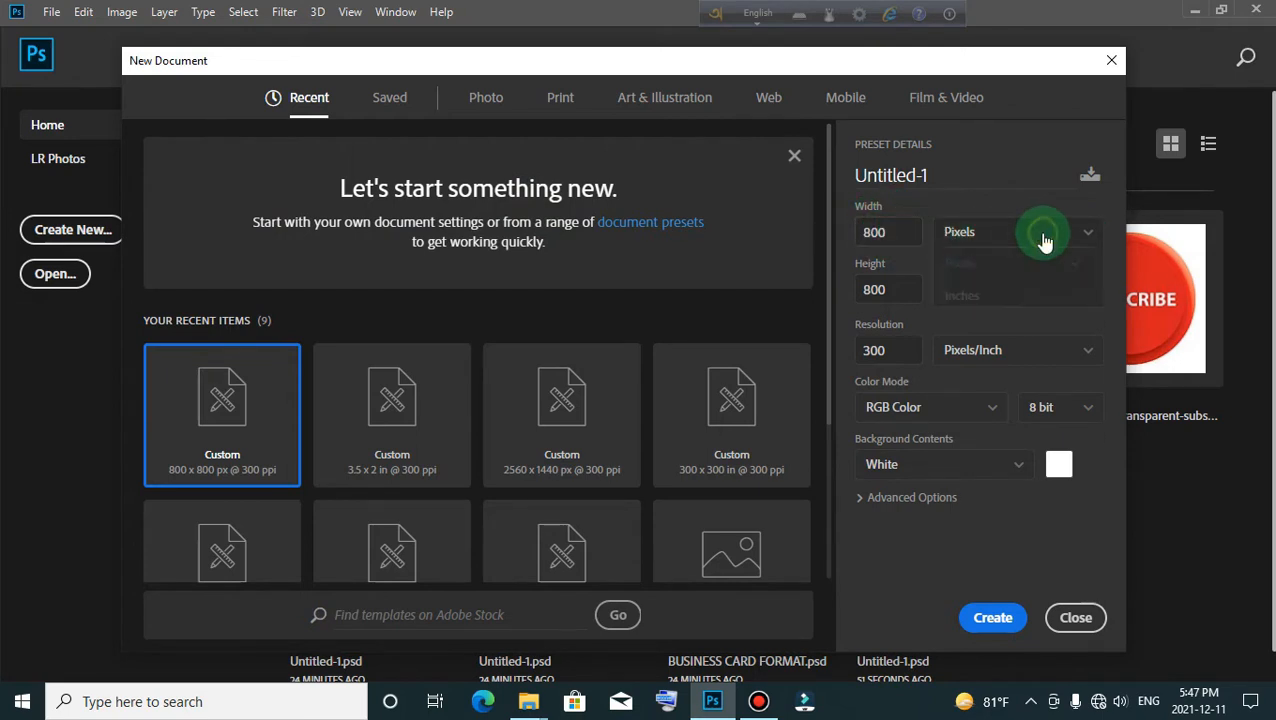
click(1023, 262)
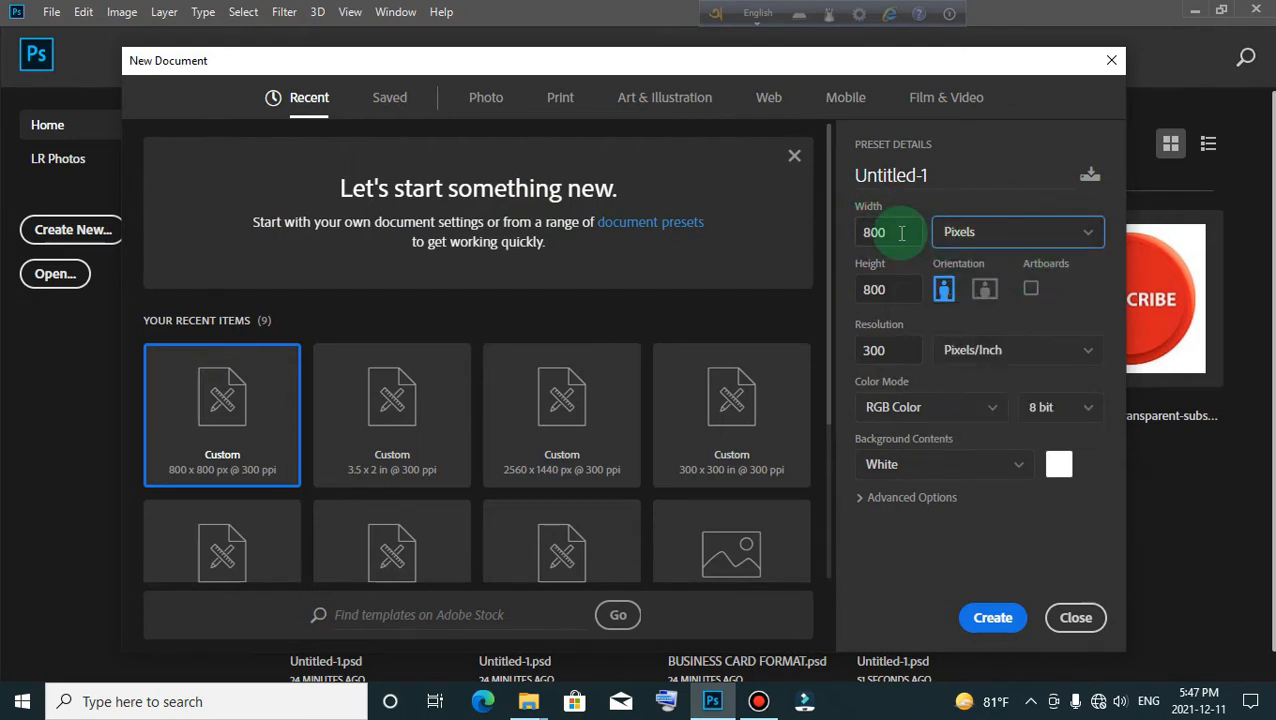
drag(886, 278, 888, 292)
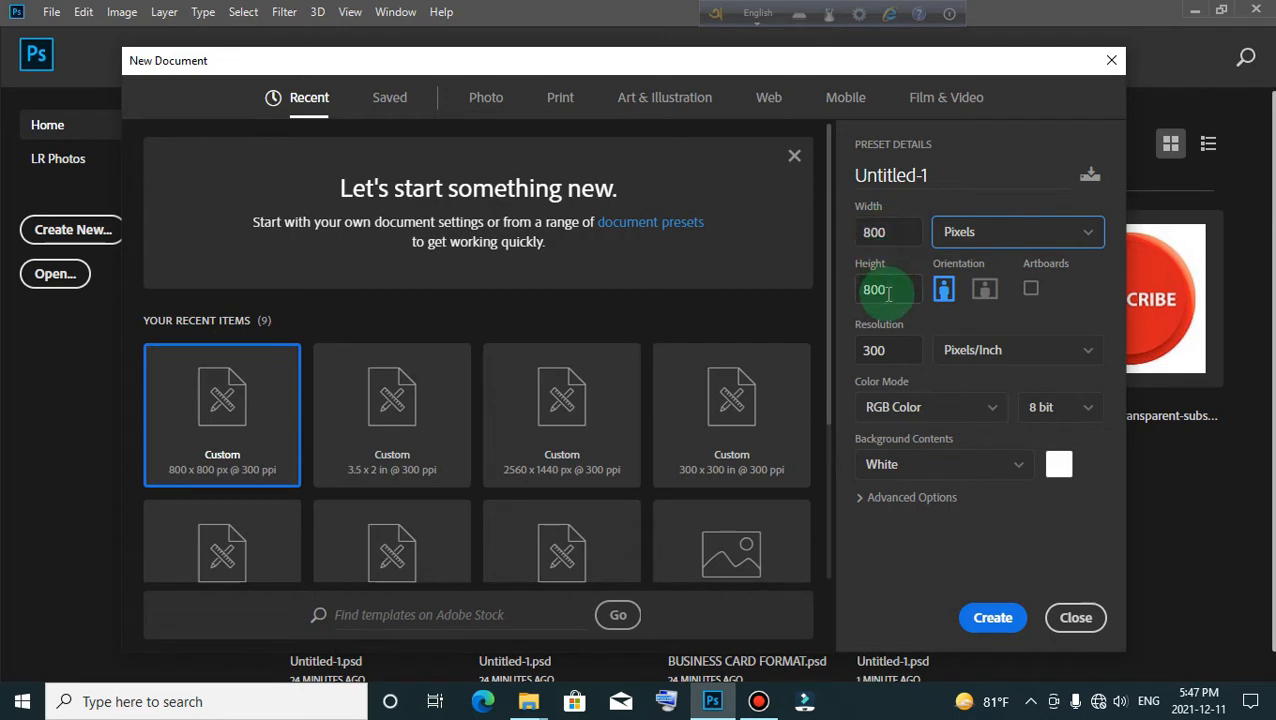
click(983, 290)
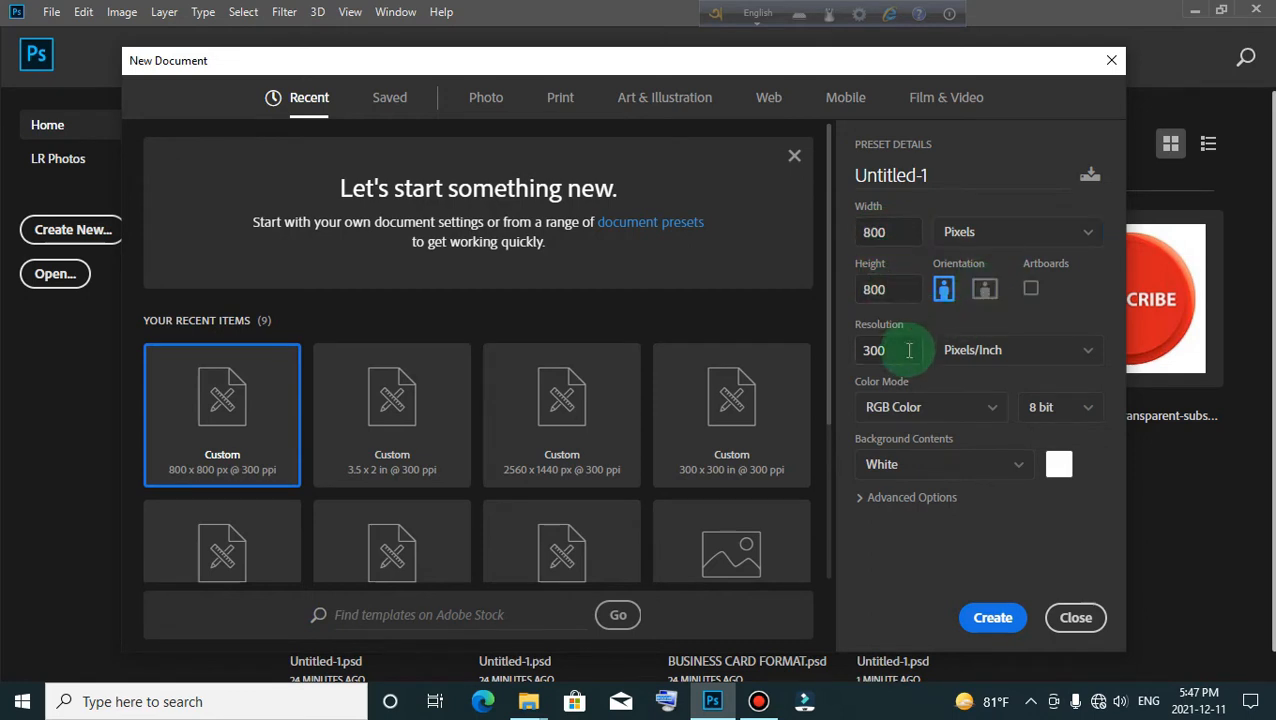
drag(909, 350, 876, 357)
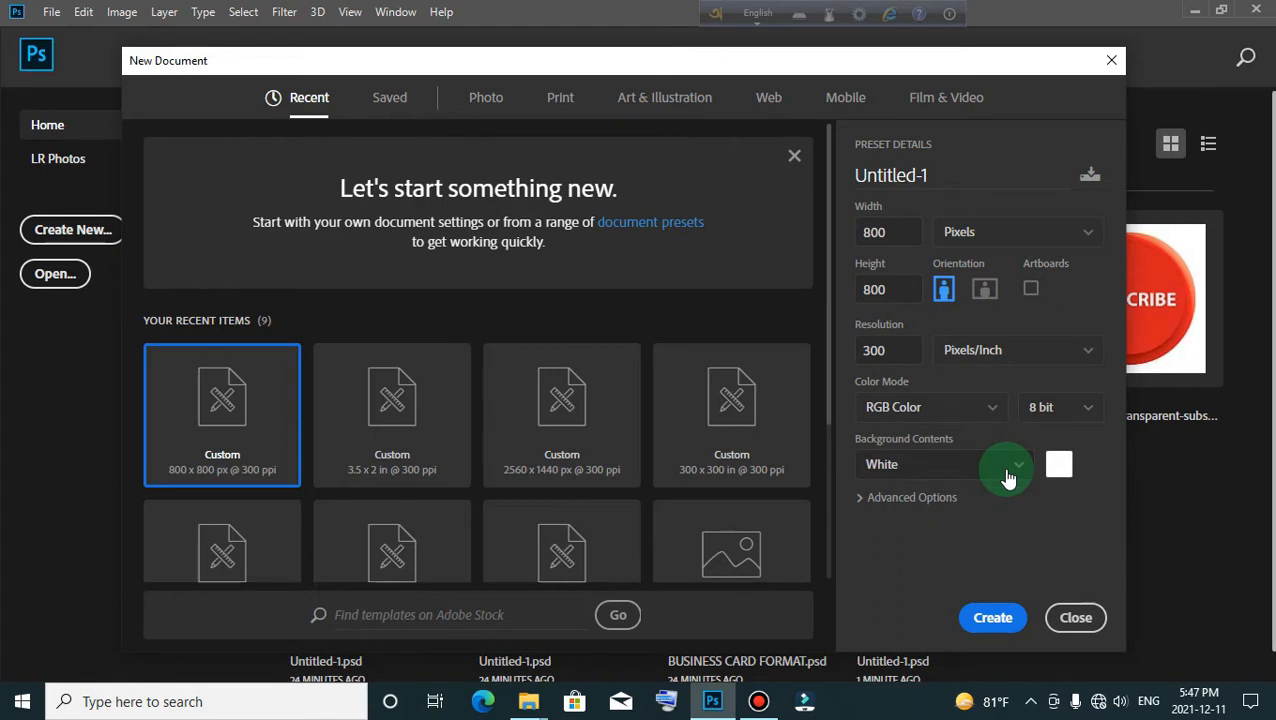
click(995, 615)
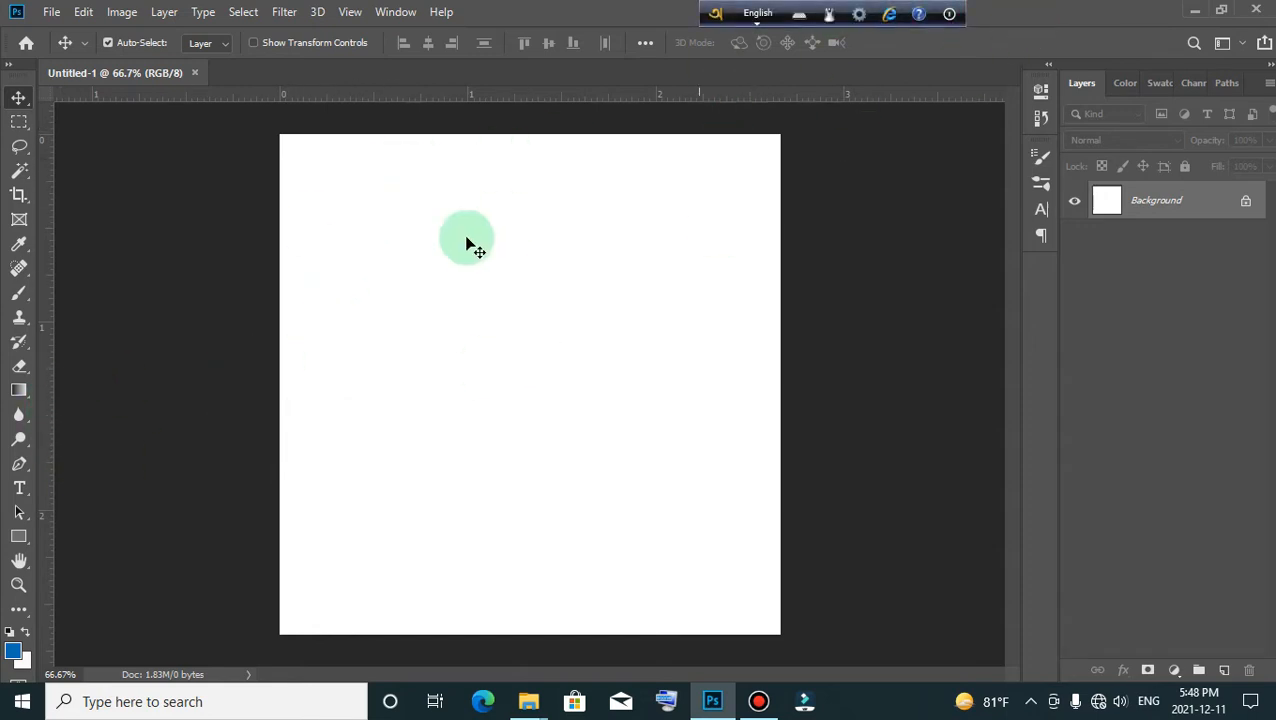
Draw a closed blue triangle with the Pen tool in Shape mode, filling the canvas's lower-right half from corner to corner
click(19, 465)
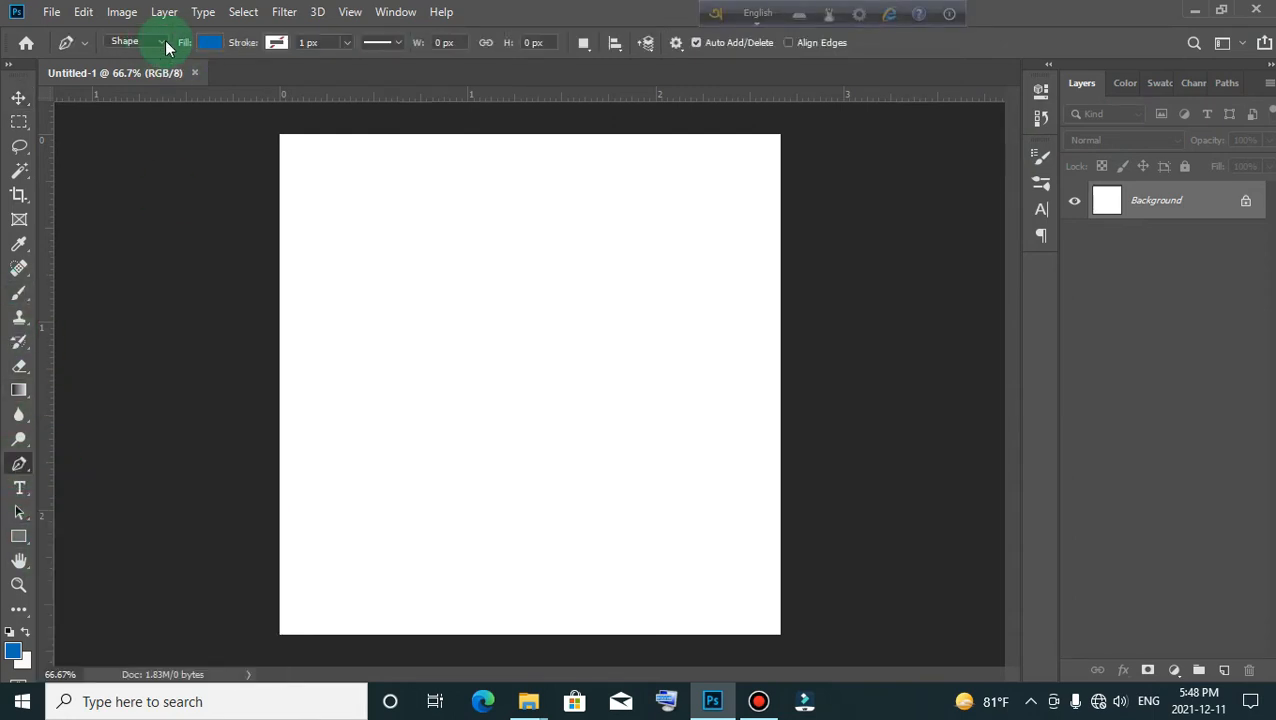
click(160, 43)
click(148, 54)
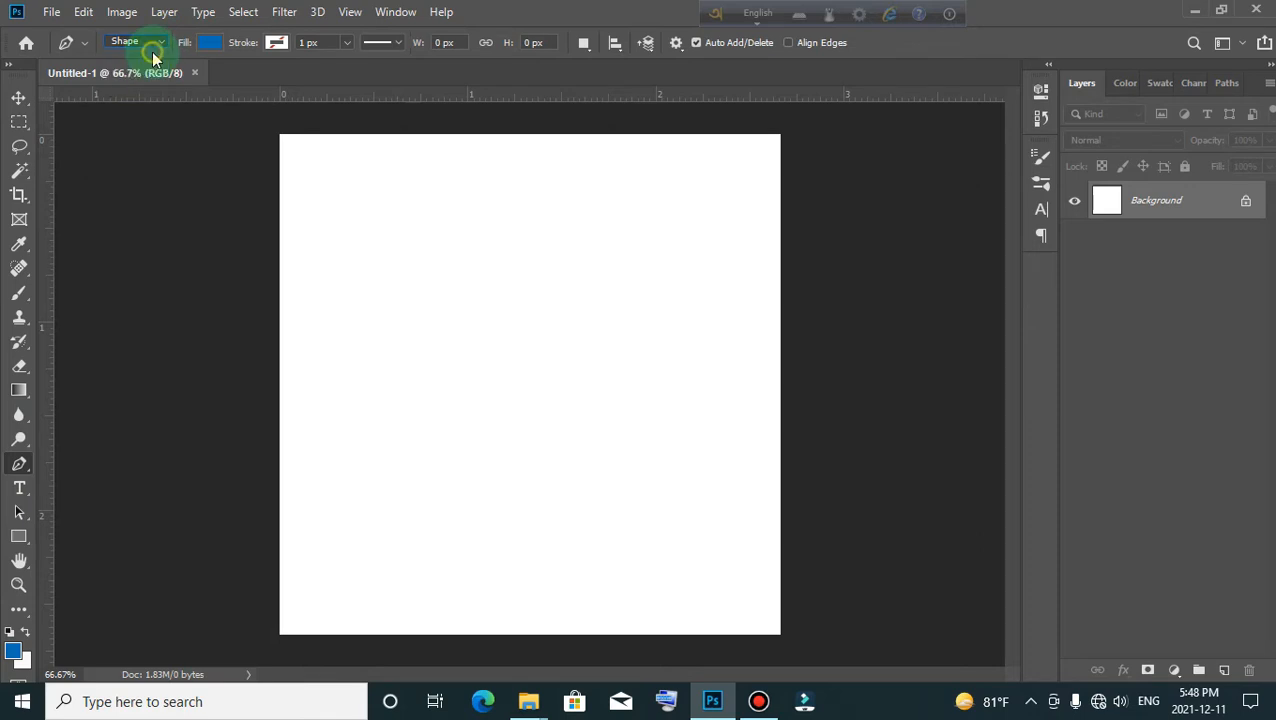
click(279, 634)
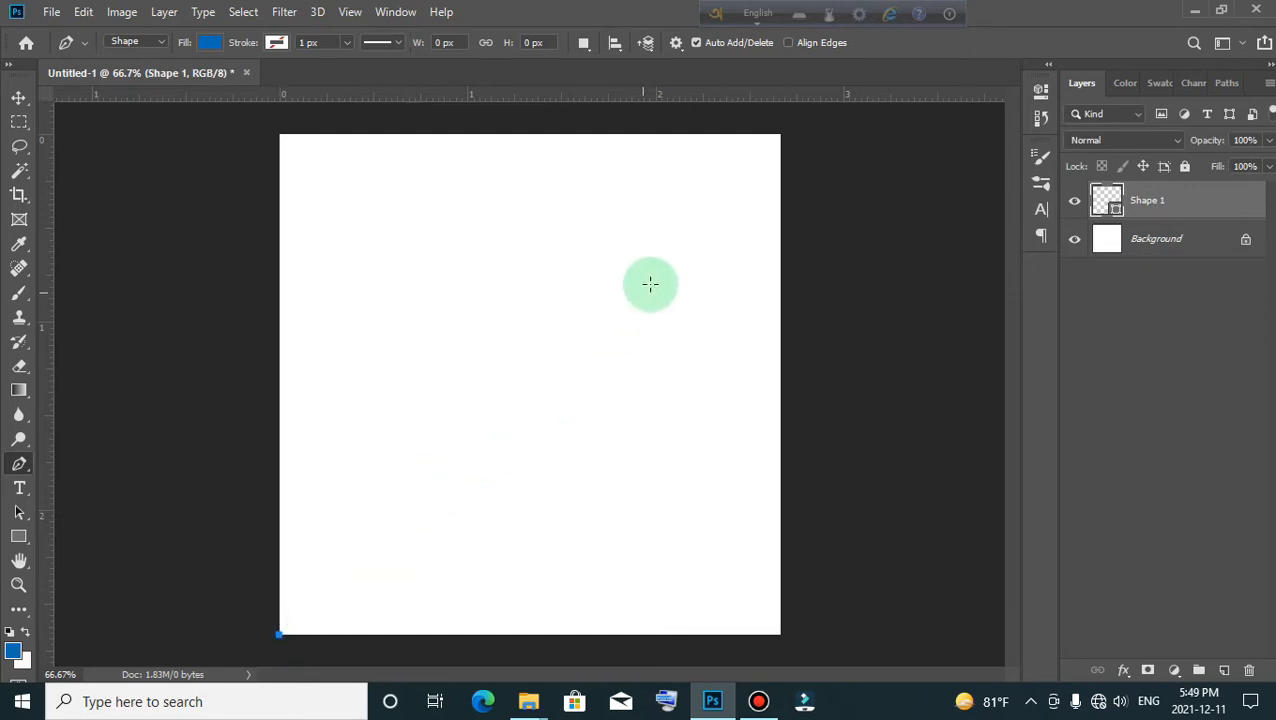
click(779, 133)
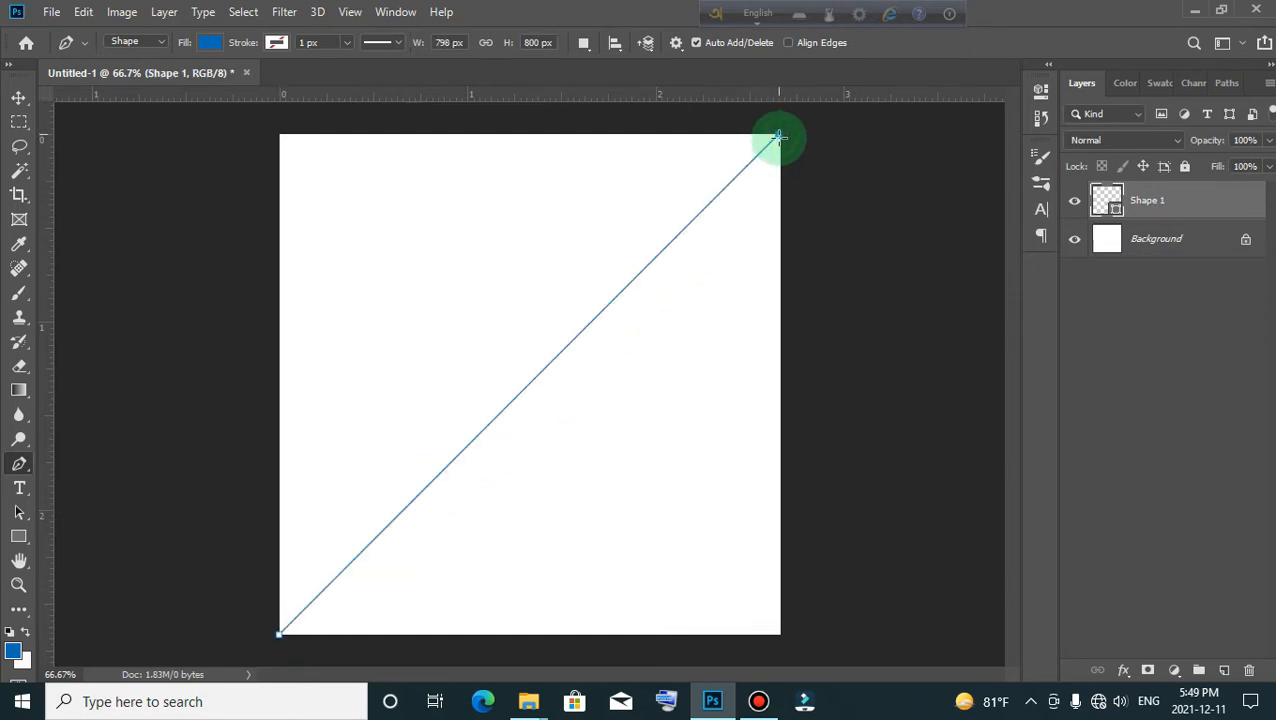
click(780, 634)
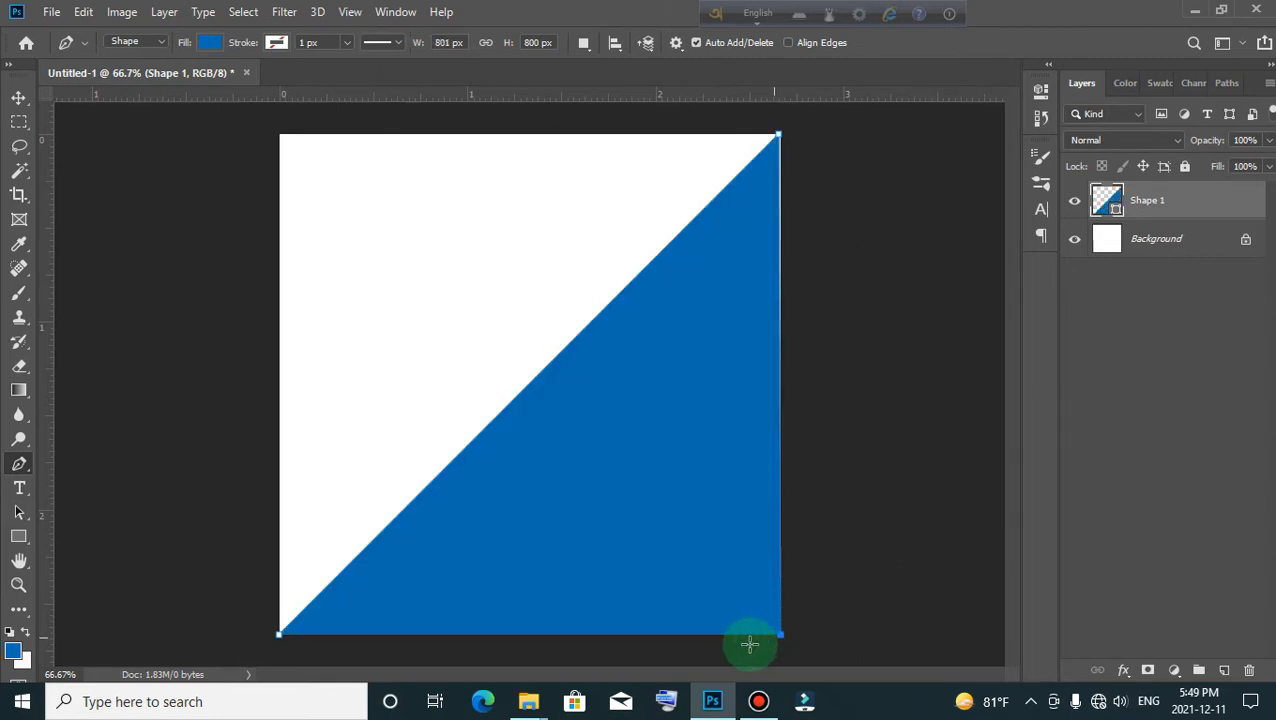
click(280, 637)
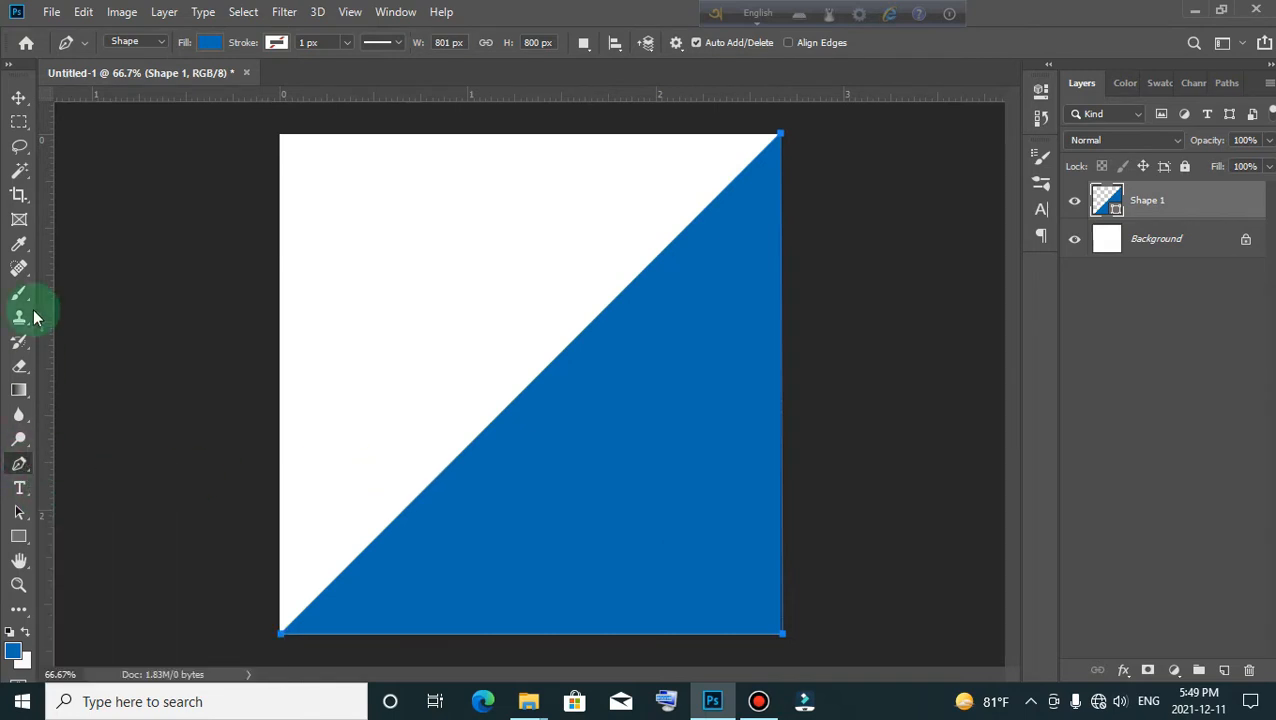
click(19, 97)
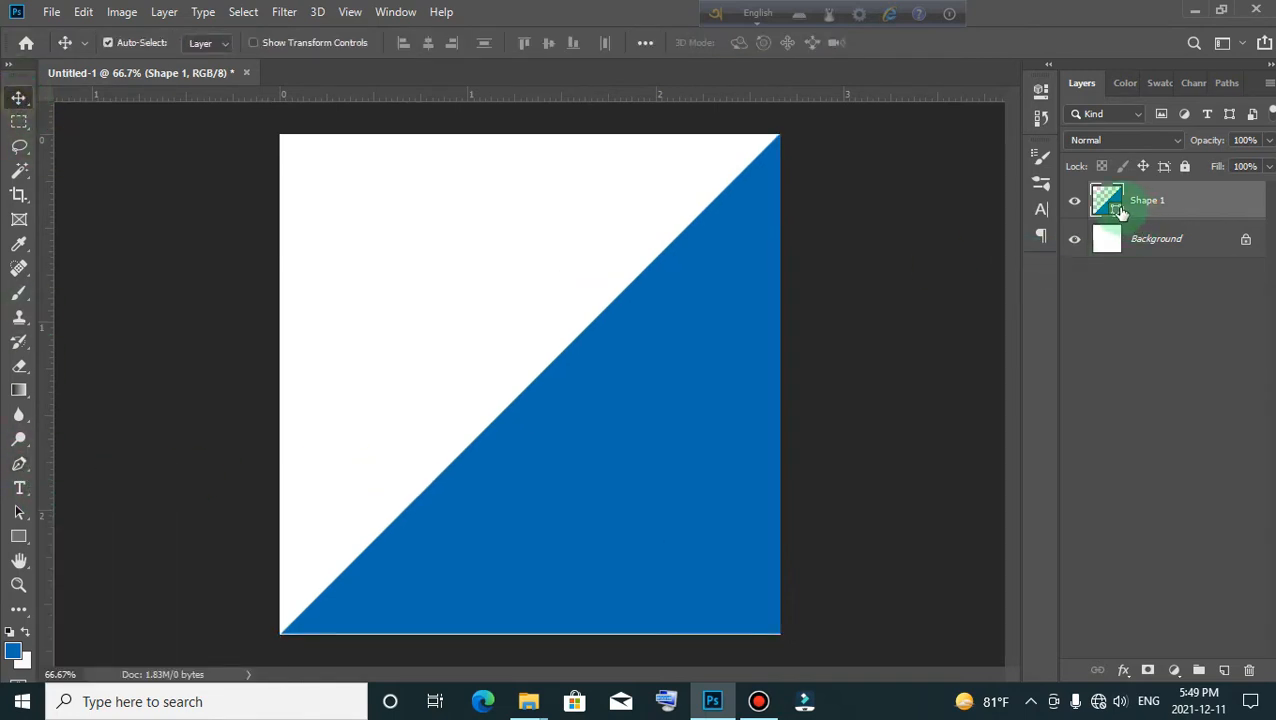
Draw a second closed blue triangle with the Pen tool, covering the upper-left half of the canvas on its own shape layer
click(19, 465)
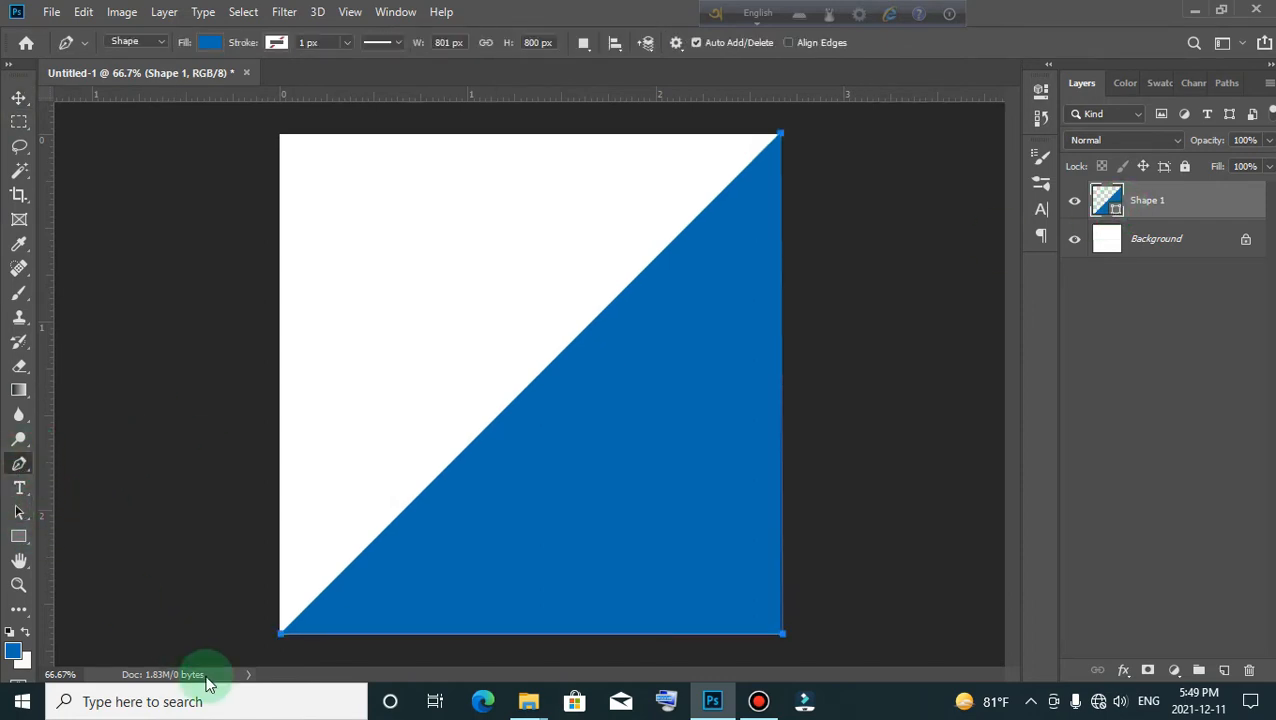
click(279, 133)
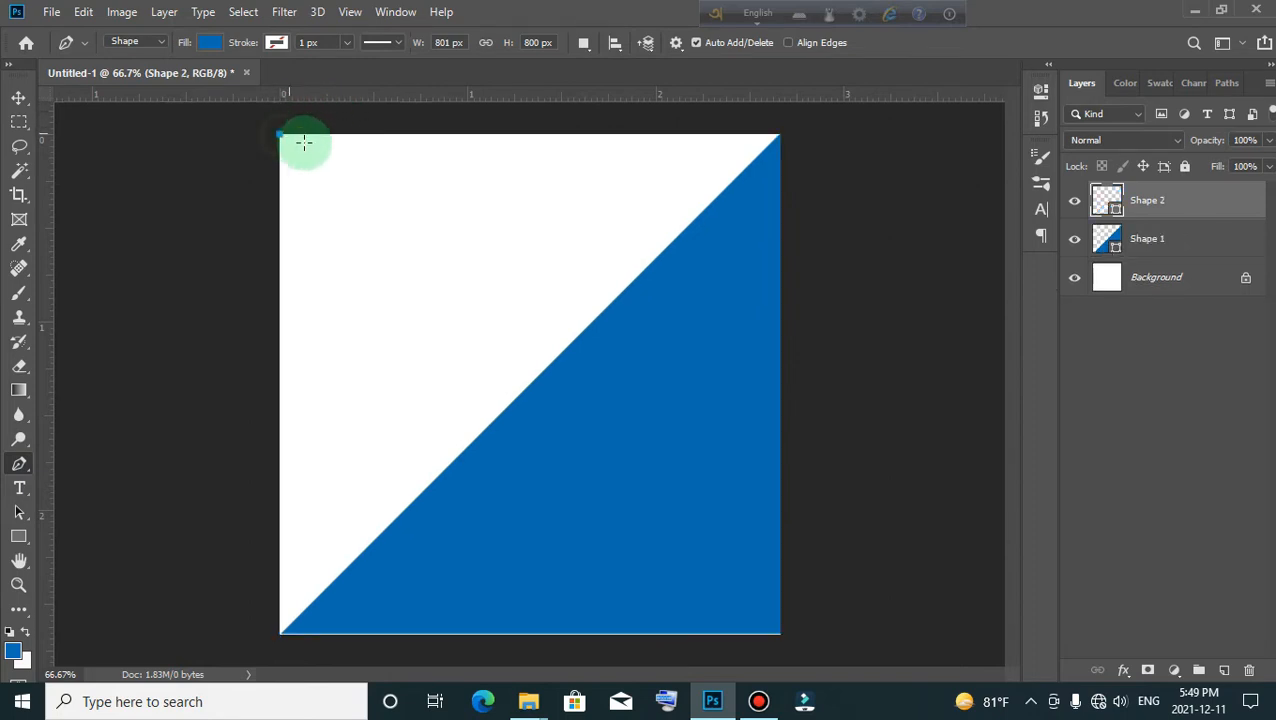
click(781, 134)
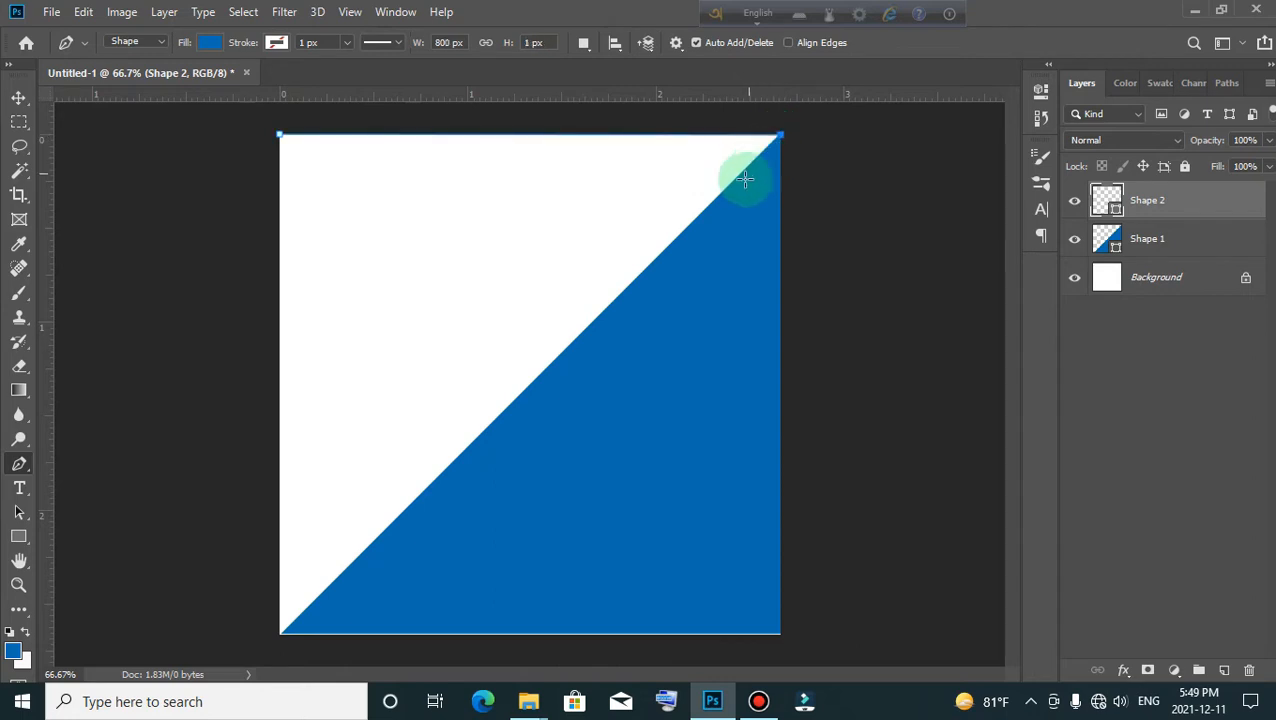
click(278, 634)
click(280, 137)
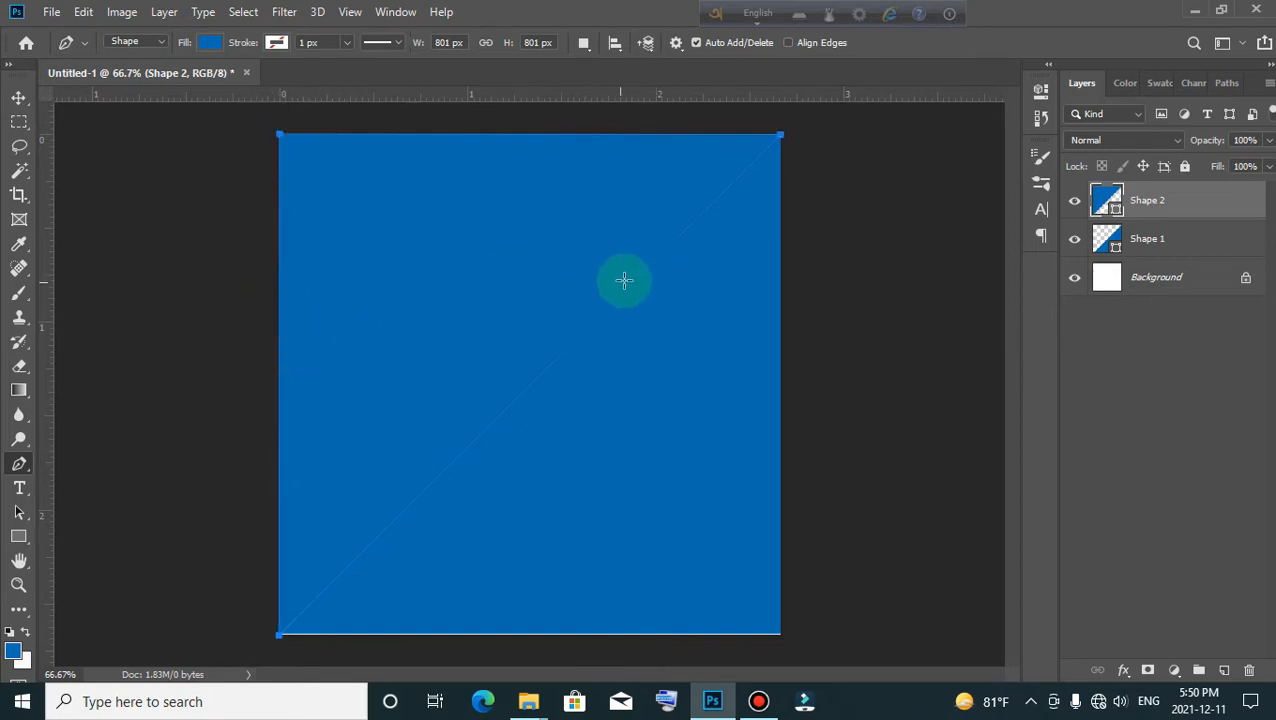
click(18, 98)
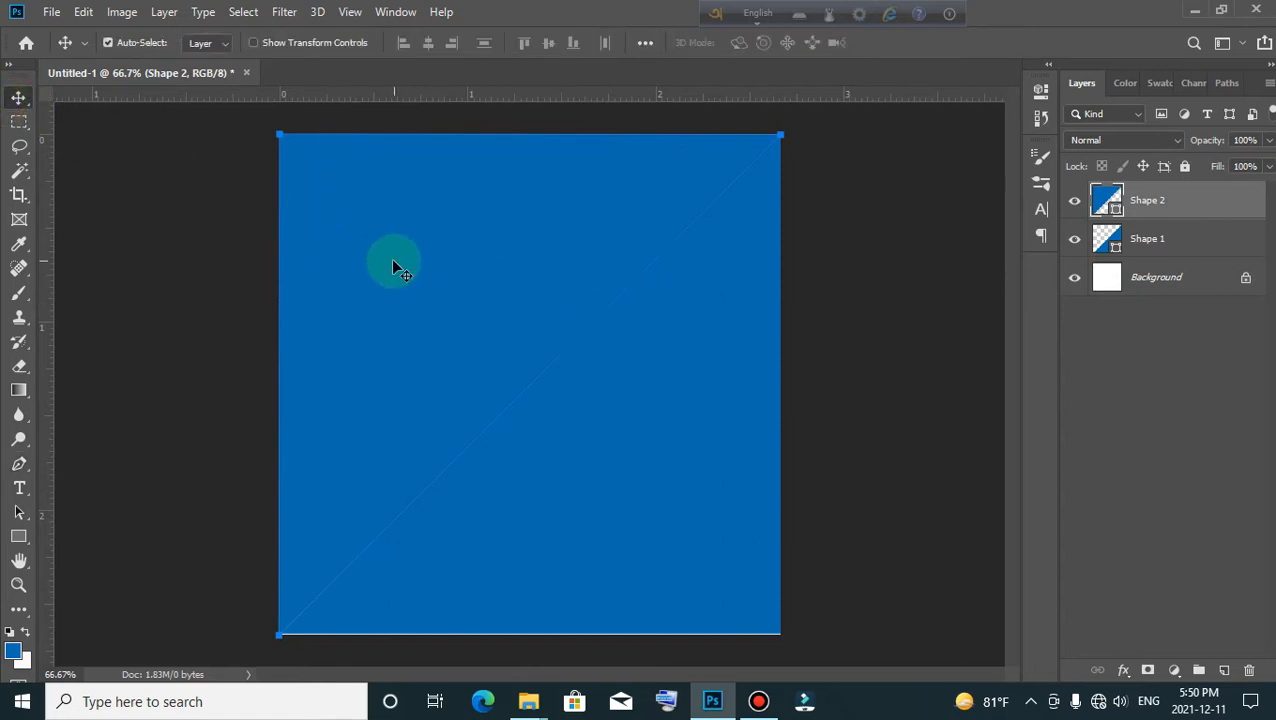
Scale the upper-left triangle to 102.75% and shift it slightly so it covers the diagonal seam
key(ctrl+t)
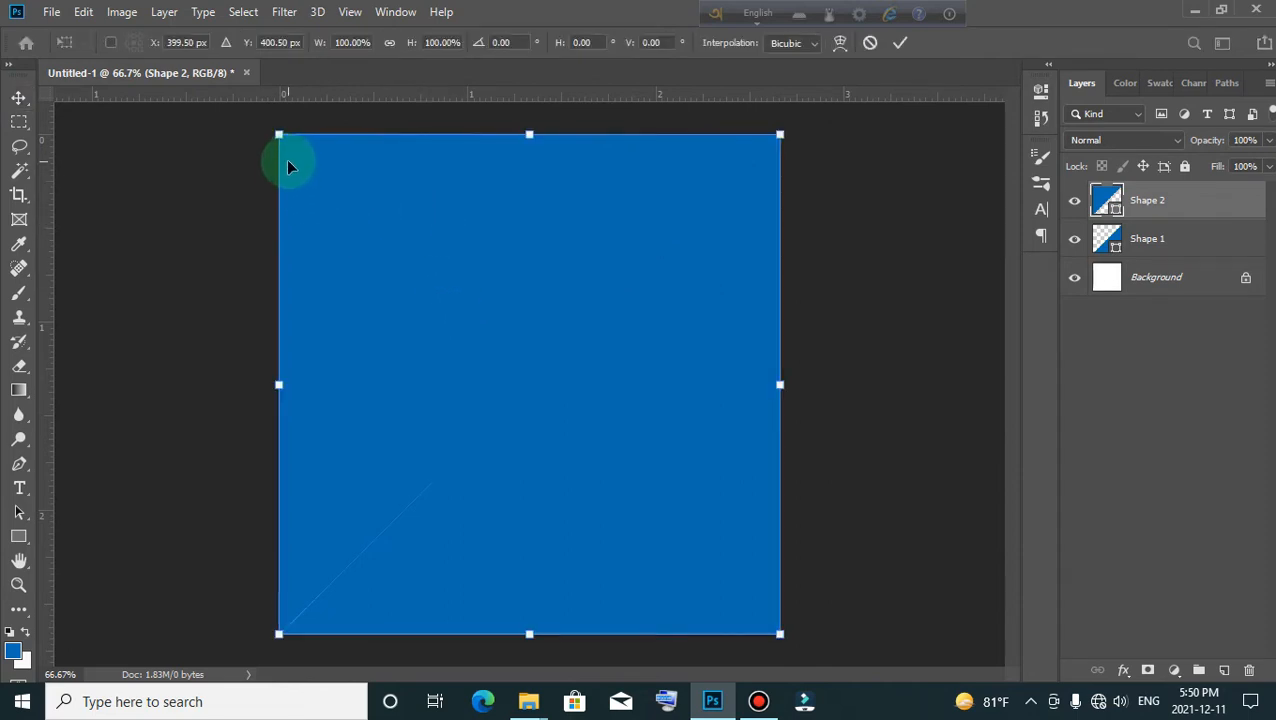
drag(277, 135, 270, 129)
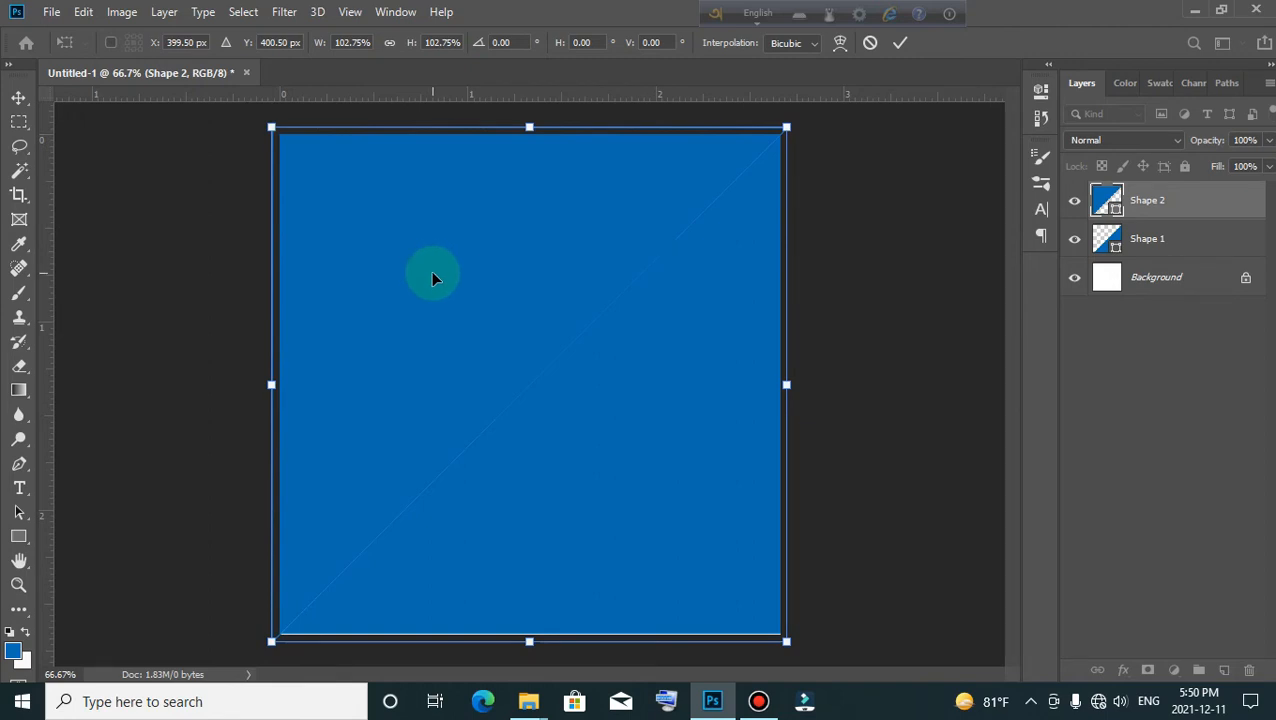
key(Right)
key(Right)
key(Right)
key(Right)
key(Right)
key(Down)
key(Down)
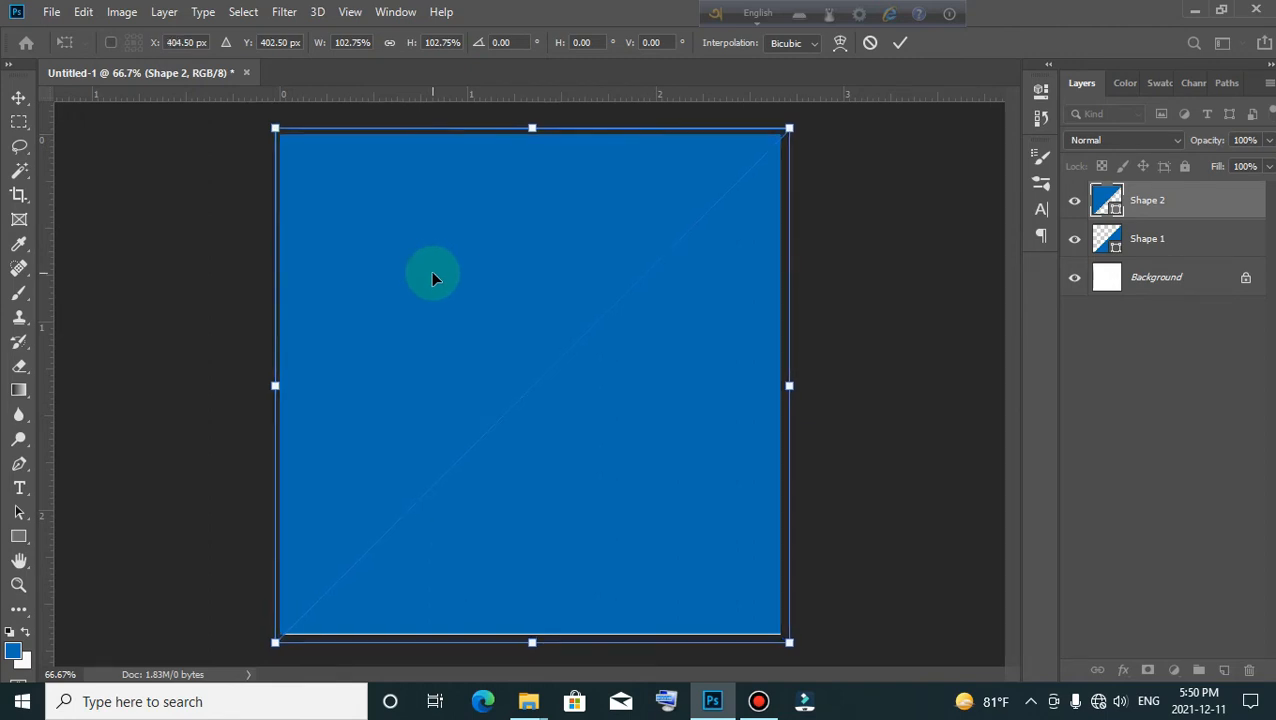
key(Up)
key(Up)
key(Up)
key(Up)
key(Up)
key(Left)
key(Left)
key(Left)
key(Left)
key(Left)
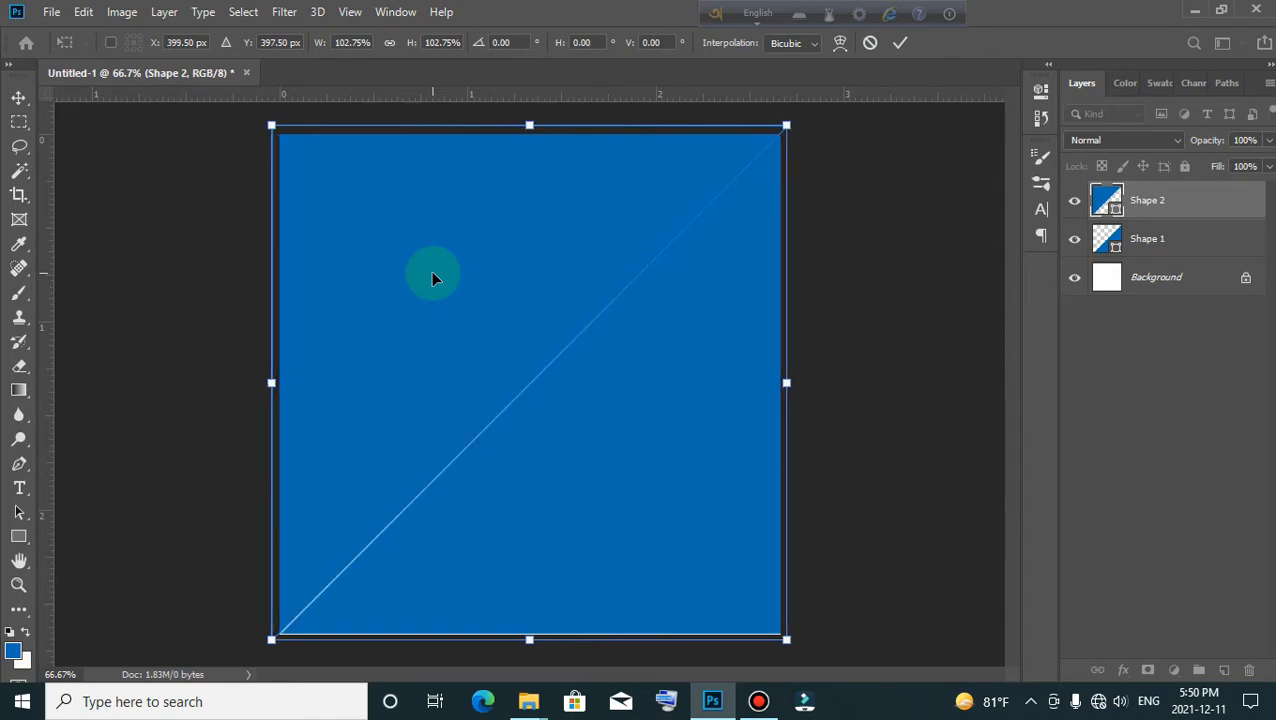
key(Down)
key(Down)
key(Down)
key(Down)
key(Down)
key(Down)
key(Up)
key(Up)
key(Up)
key(Up)
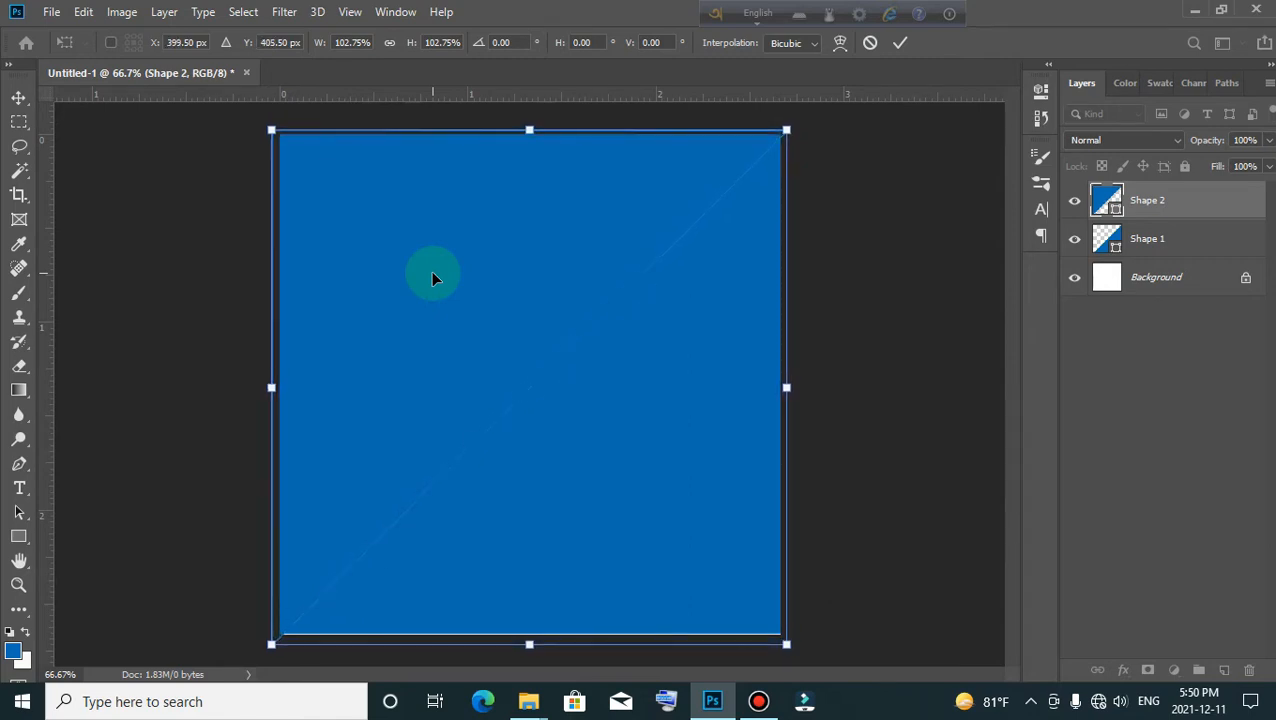
key(Down)
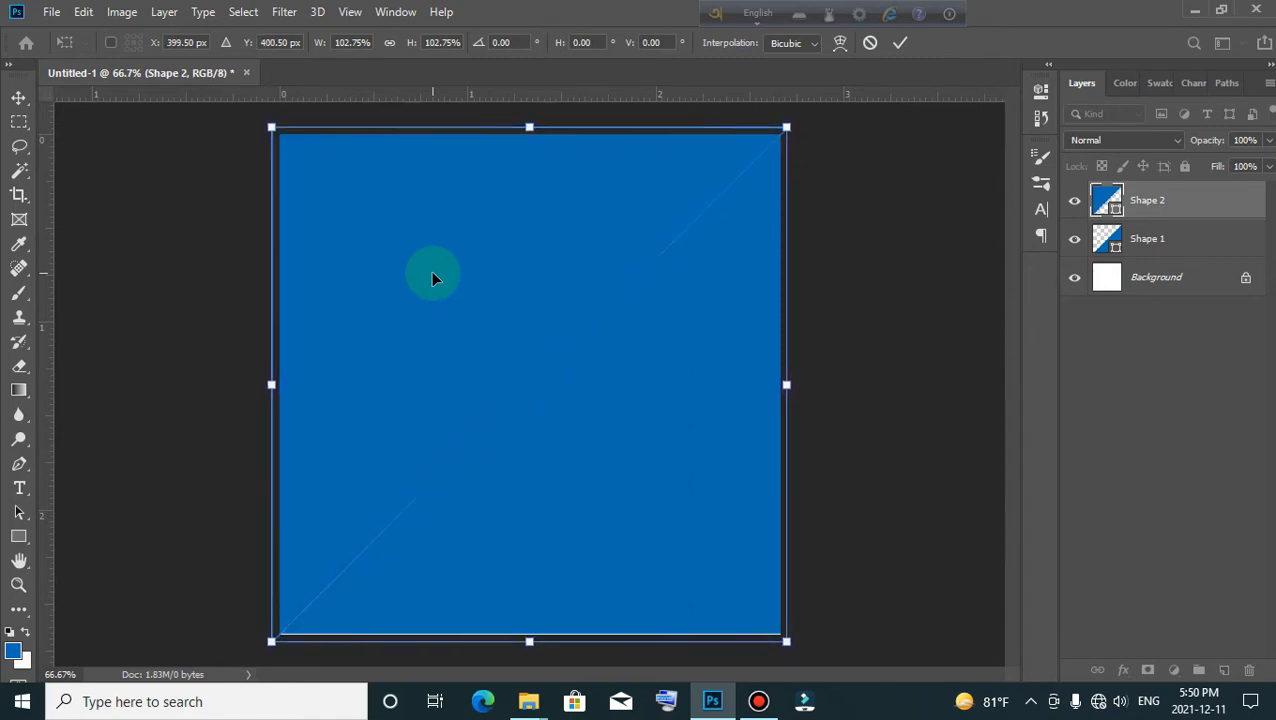
click(19, 97)
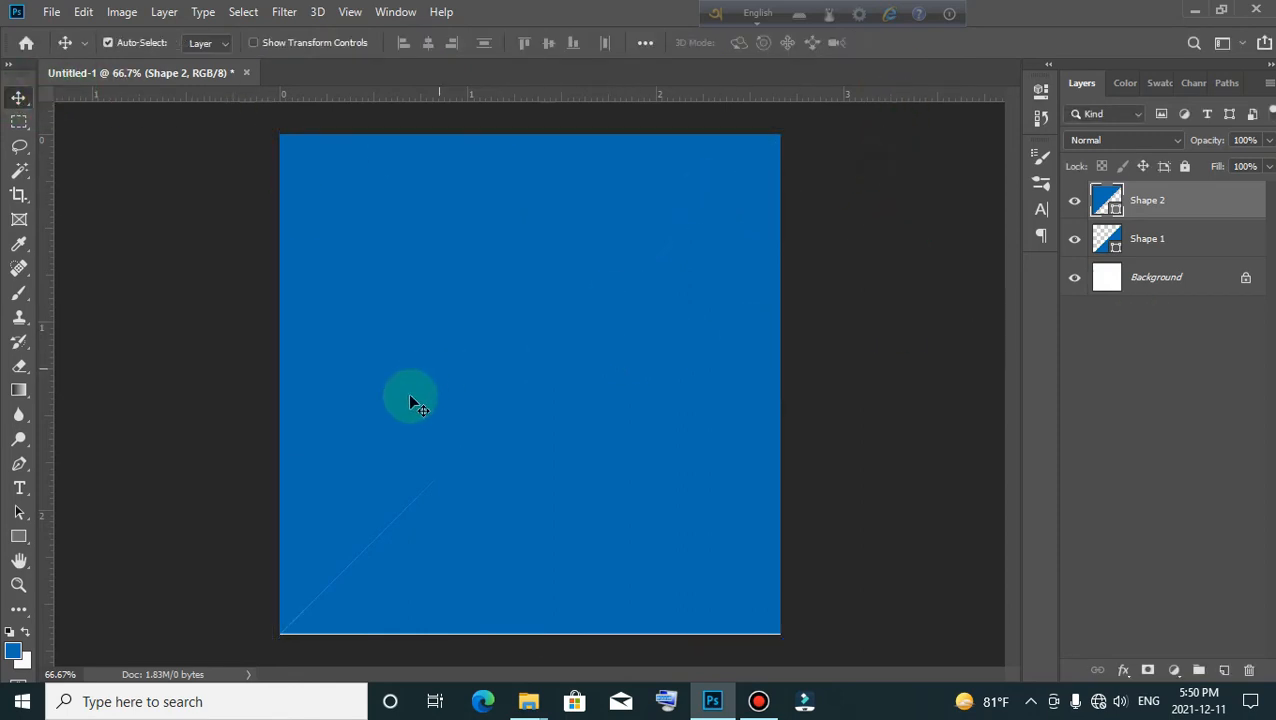
drag(410, 400, 386, 424)
click(806, 318)
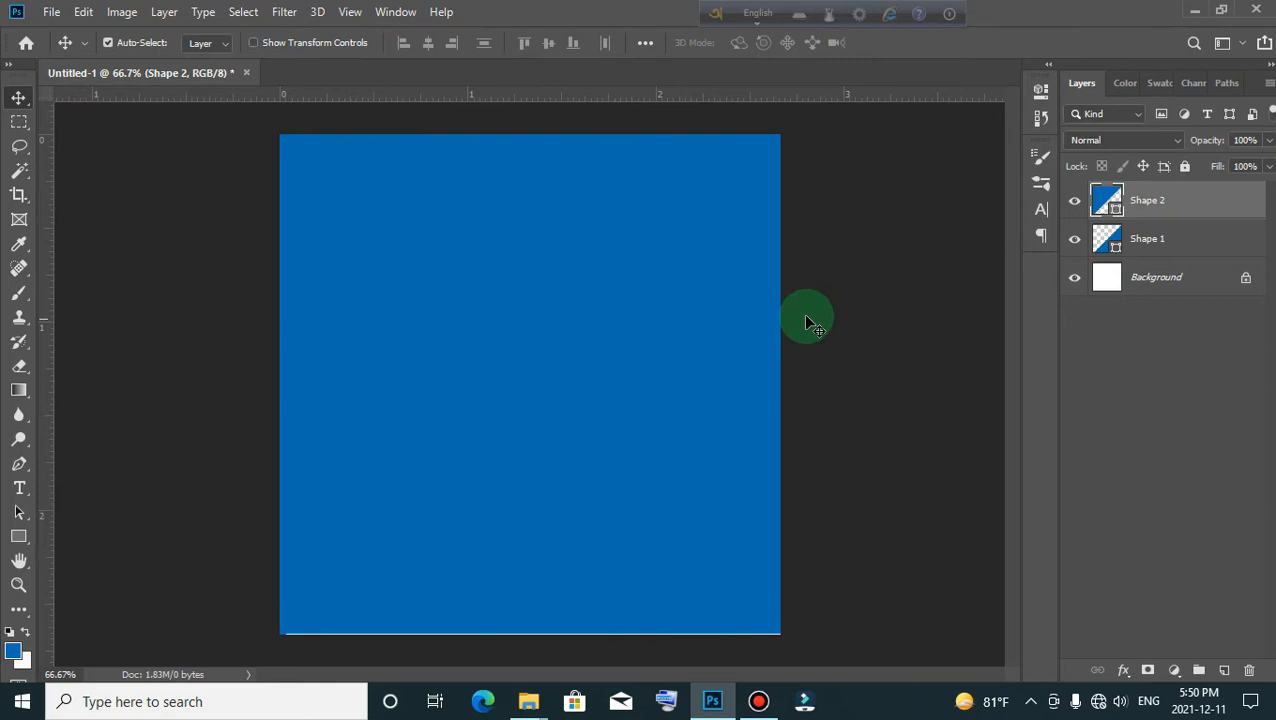
Change the fill of the lower-right triangle, Shape 1, to dark grey #4a5054
double_click(1114, 240)
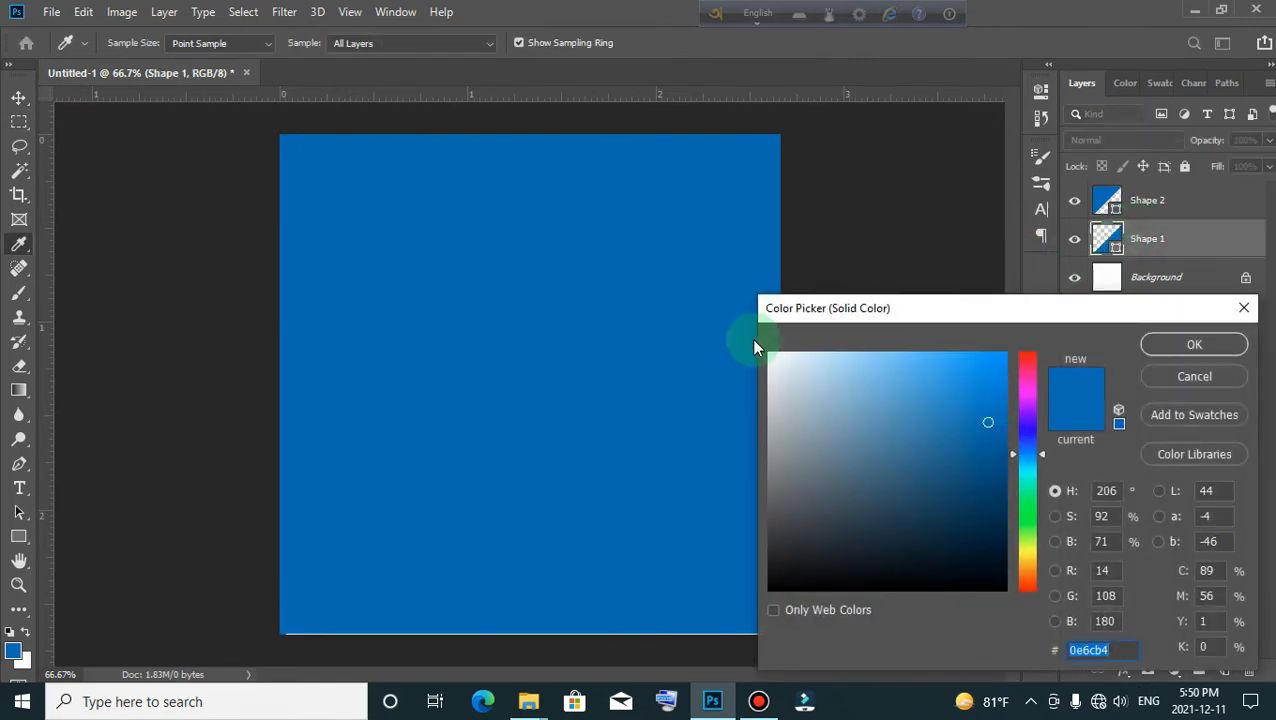
click(811, 522)
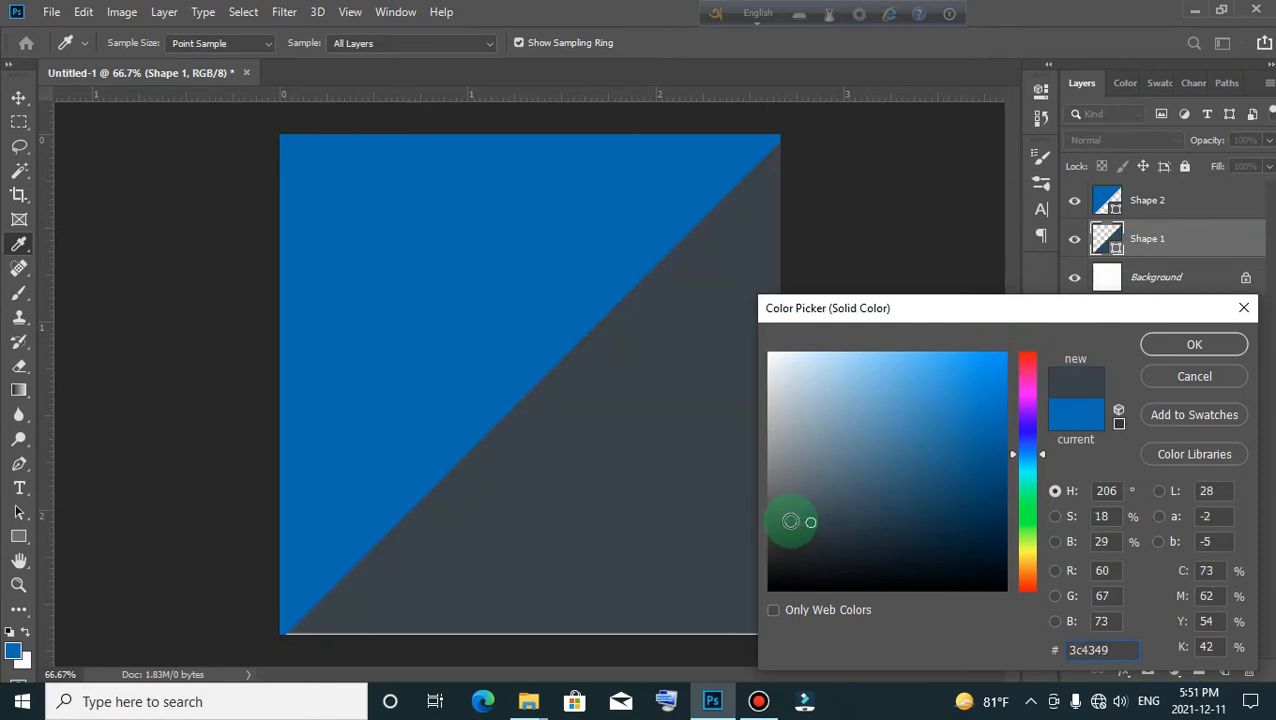
click(788, 505)
drag(790, 506, 794, 512)
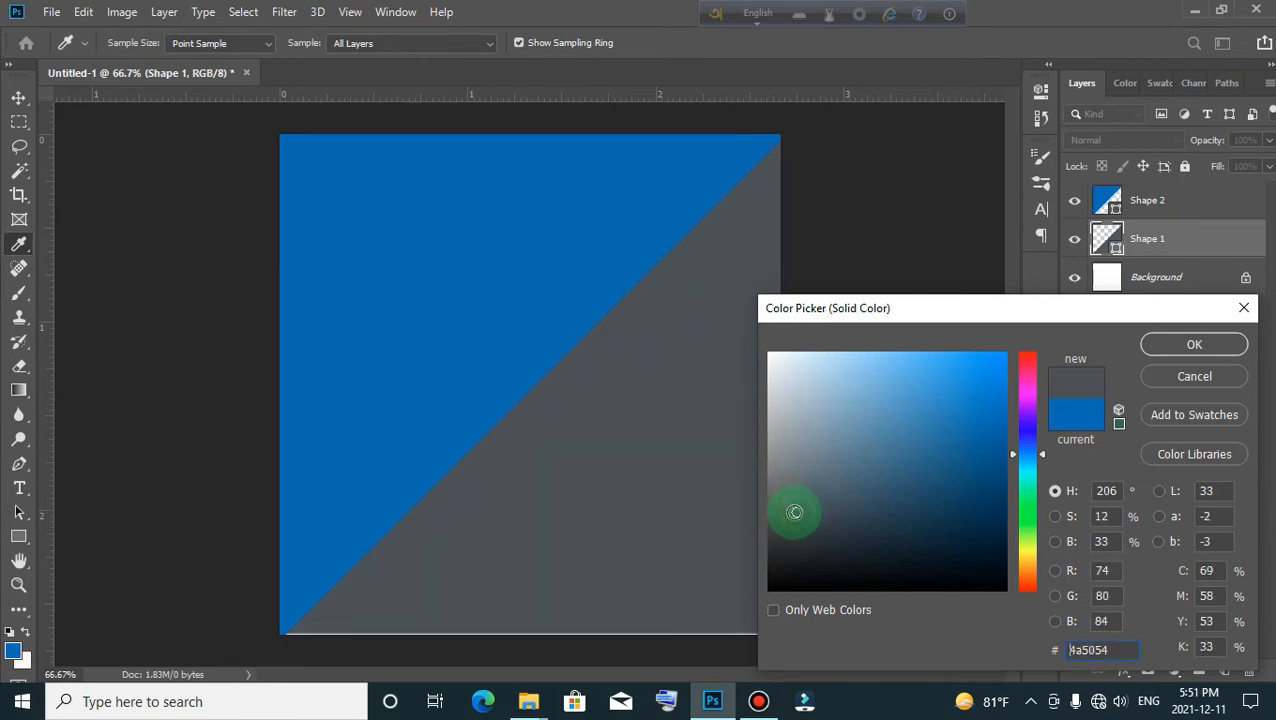
click(1190, 346)
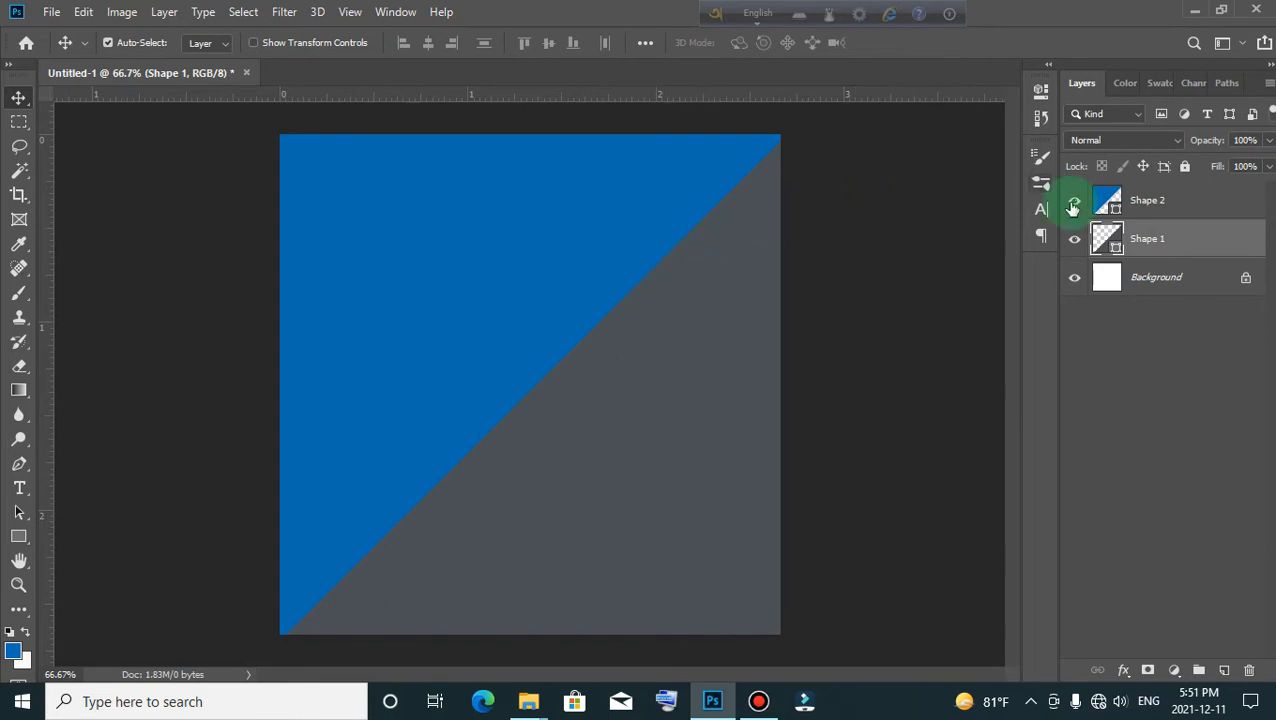
Change the fill of the upper-left triangle, Shape 2, to light grey #a3a5a6
double_click(1112, 204)
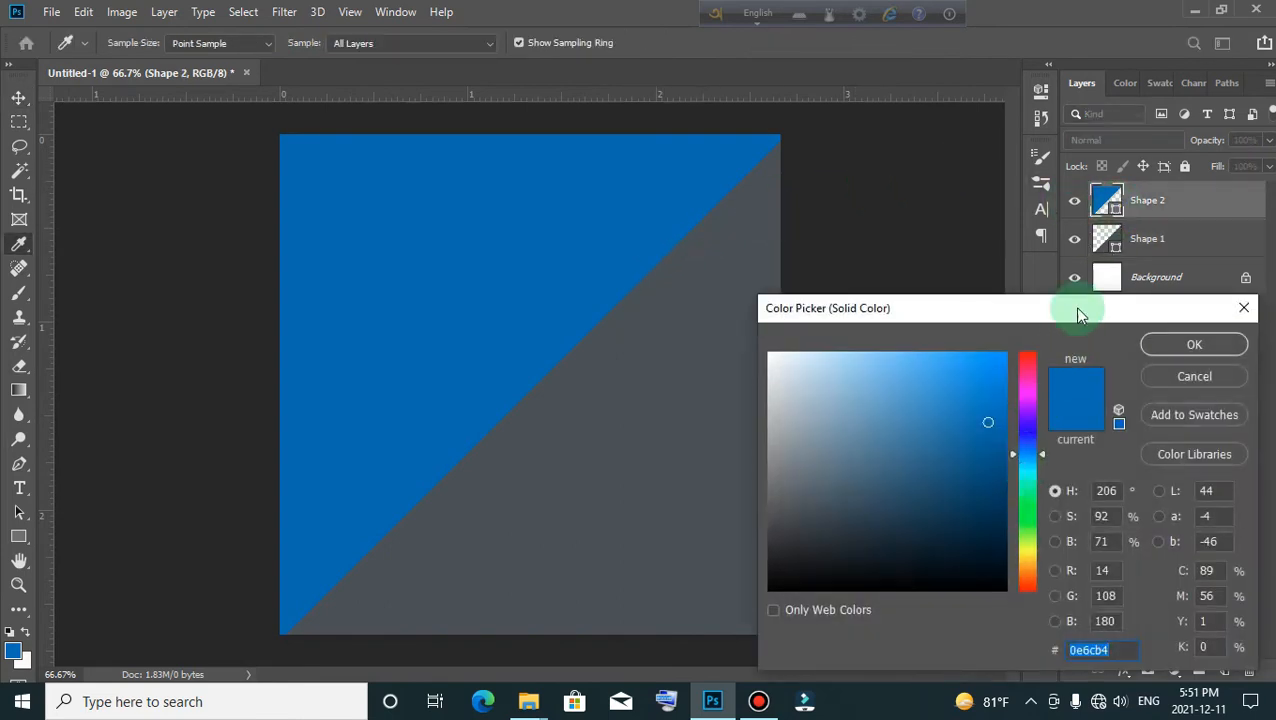
drag(789, 405, 773, 370)
click(764, 395)
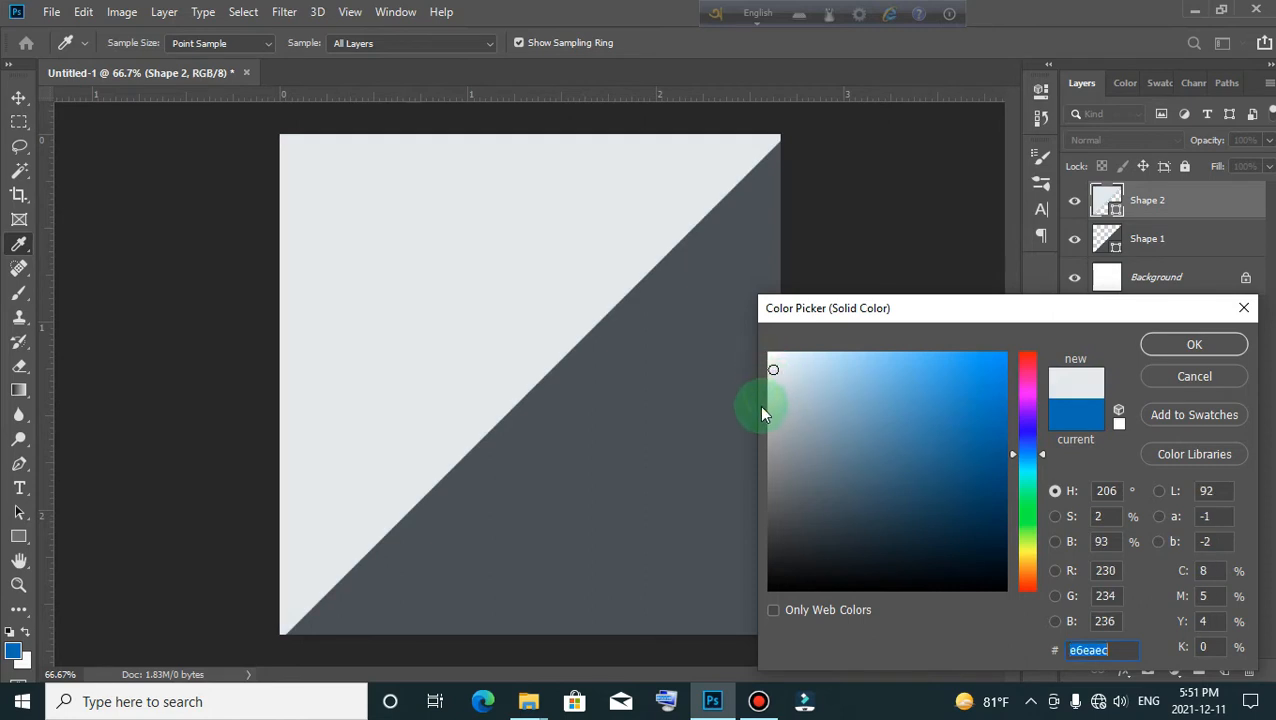
mouse_move(761, 413)
mouse_down()
mouse_move(775, 410)
mouse_move(771, 435)
mouse_up()
click(773, 414)
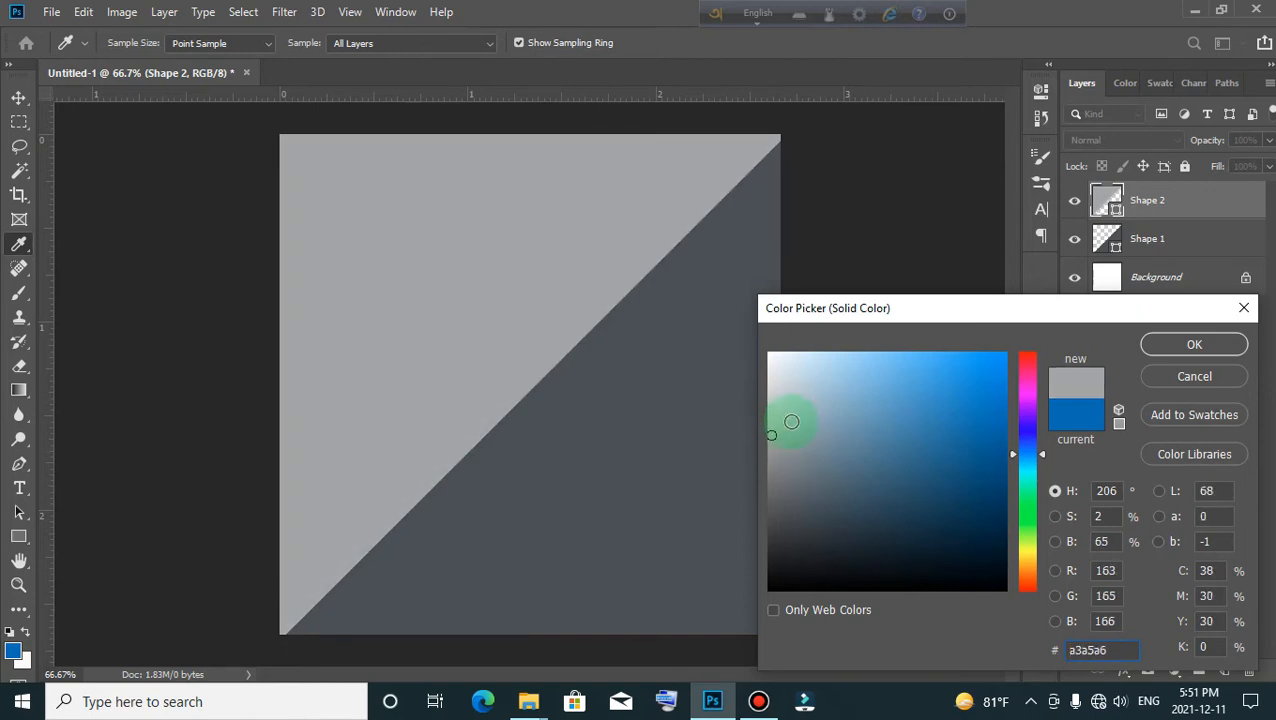
click(1193, 340)
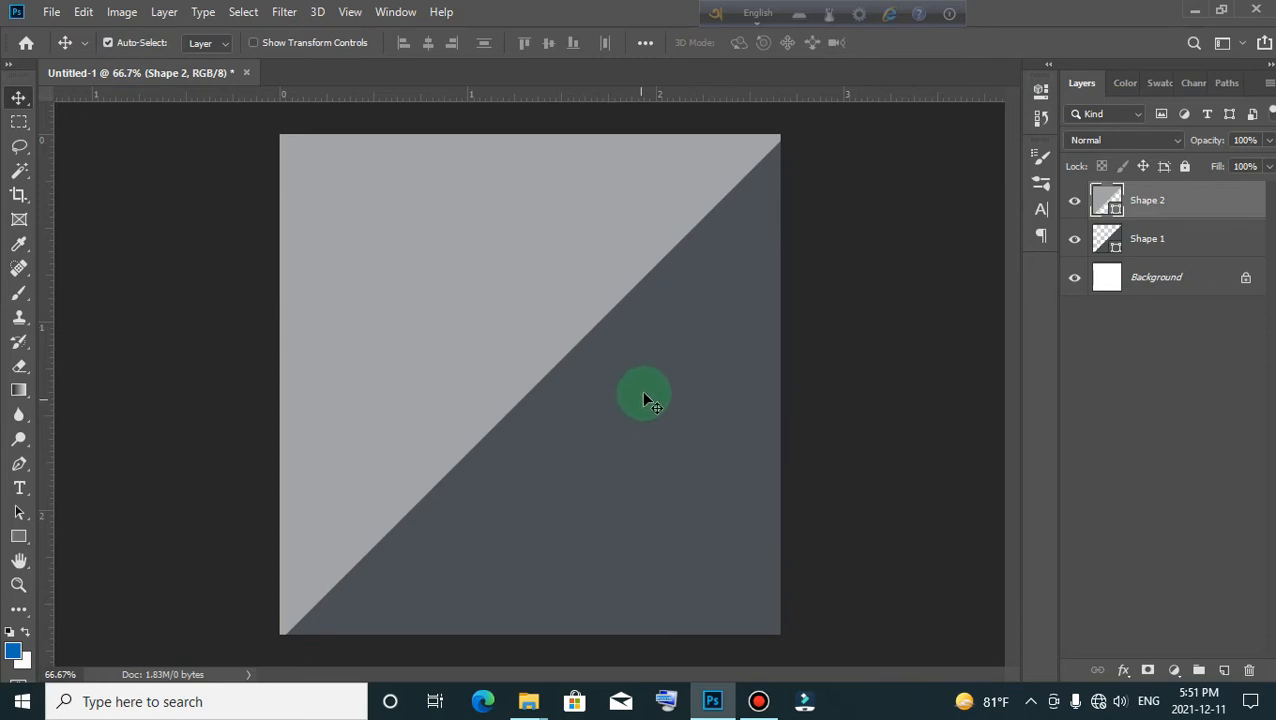
Move the dark grey Shape 1 layer above Shape 2 and lock both shape layers
click(685, 428)
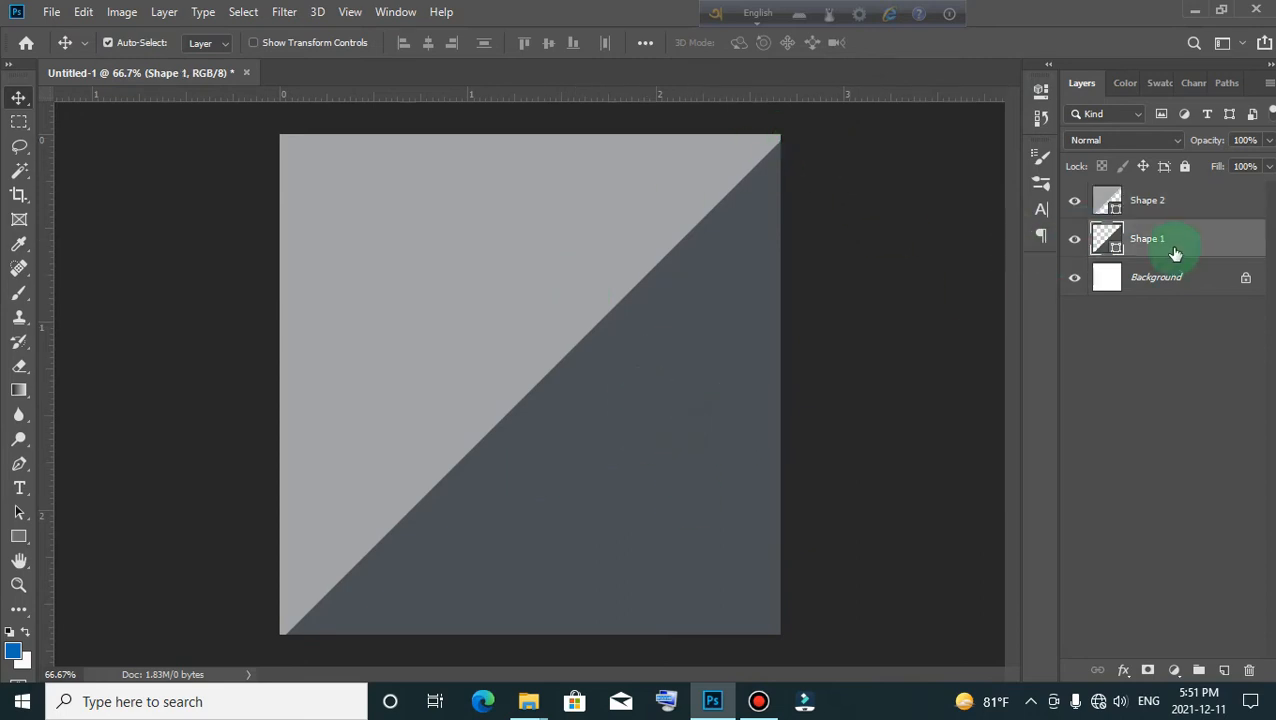
drag(1175, 251, 1176, 199)
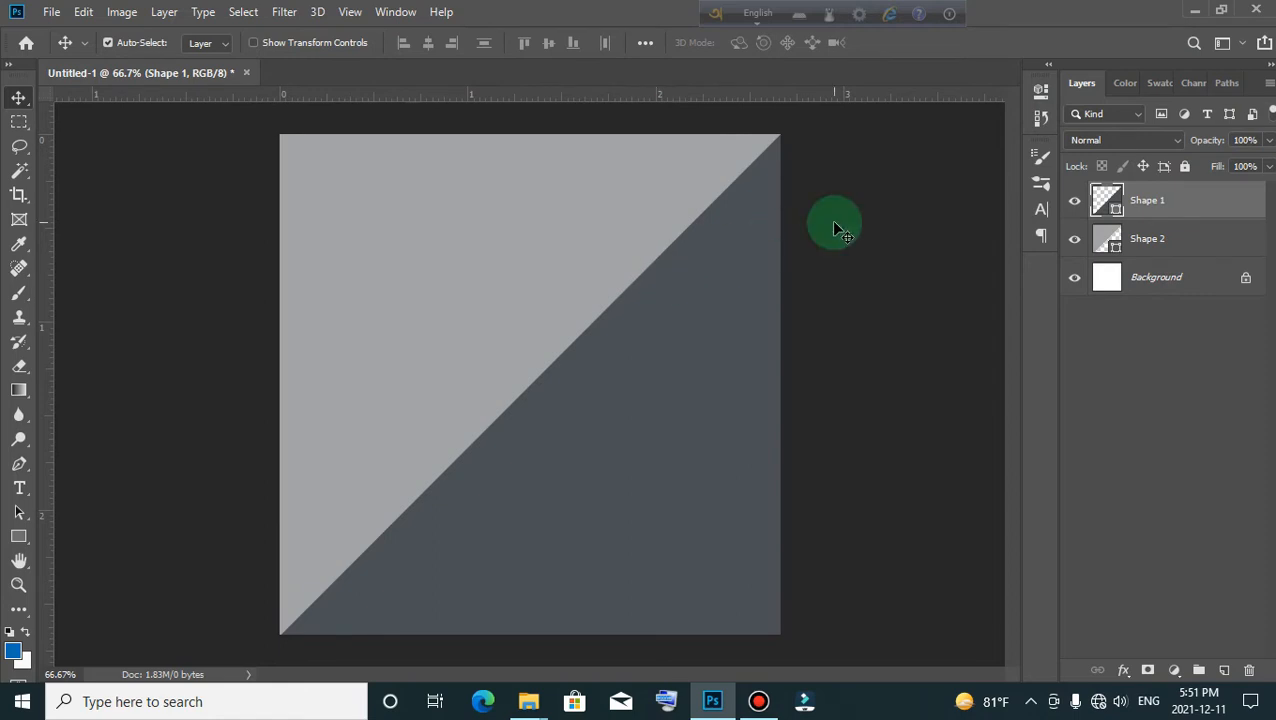
click(1175, 241)
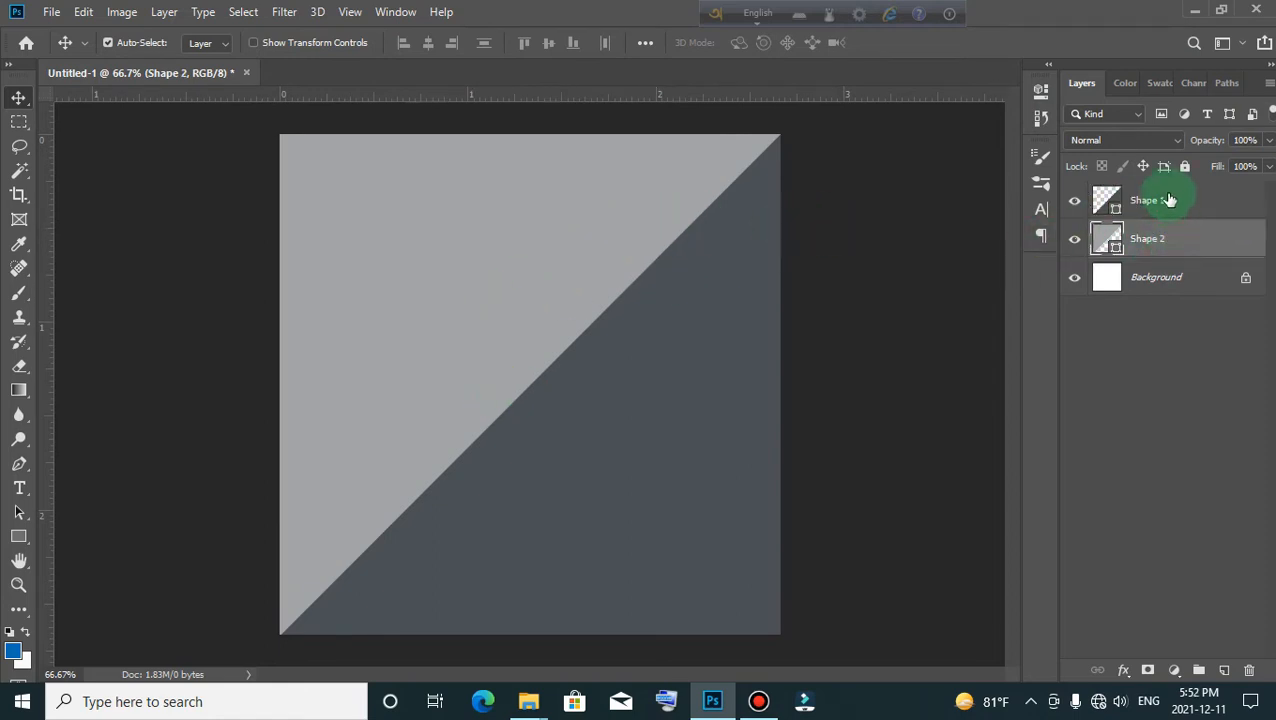
click(1181, 170)
click(1190, 203)
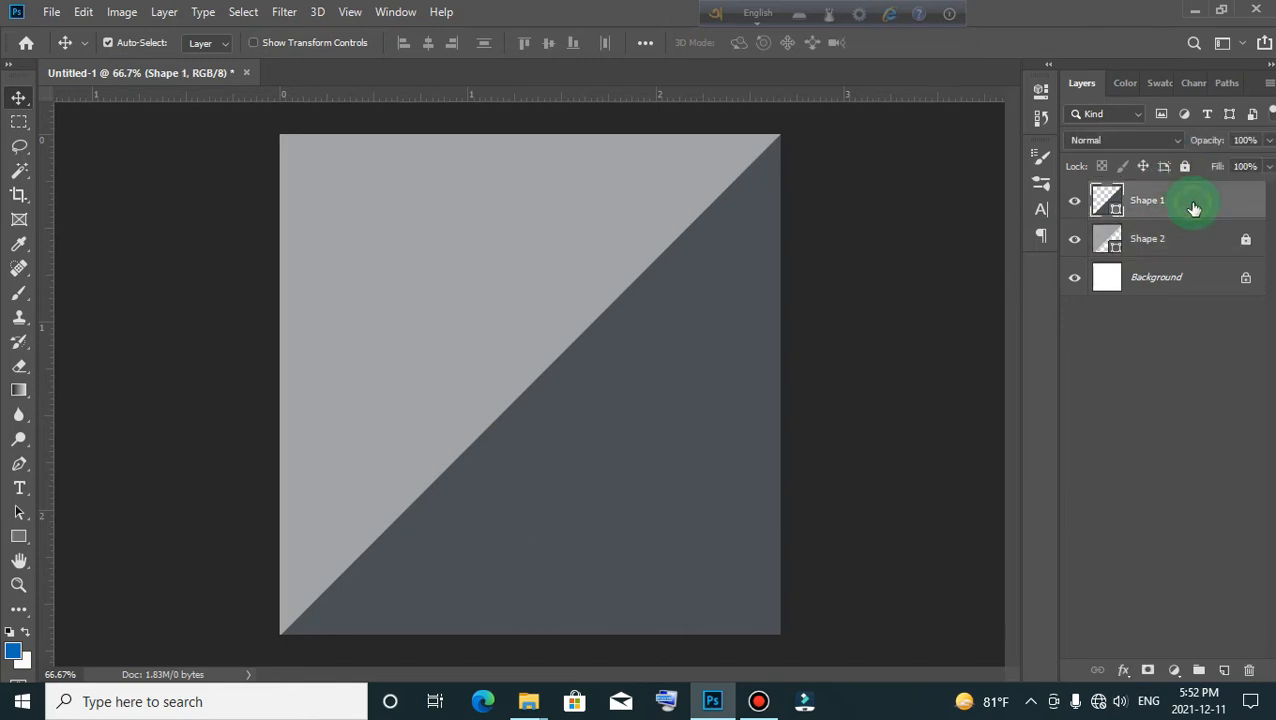
click(1184, 169)
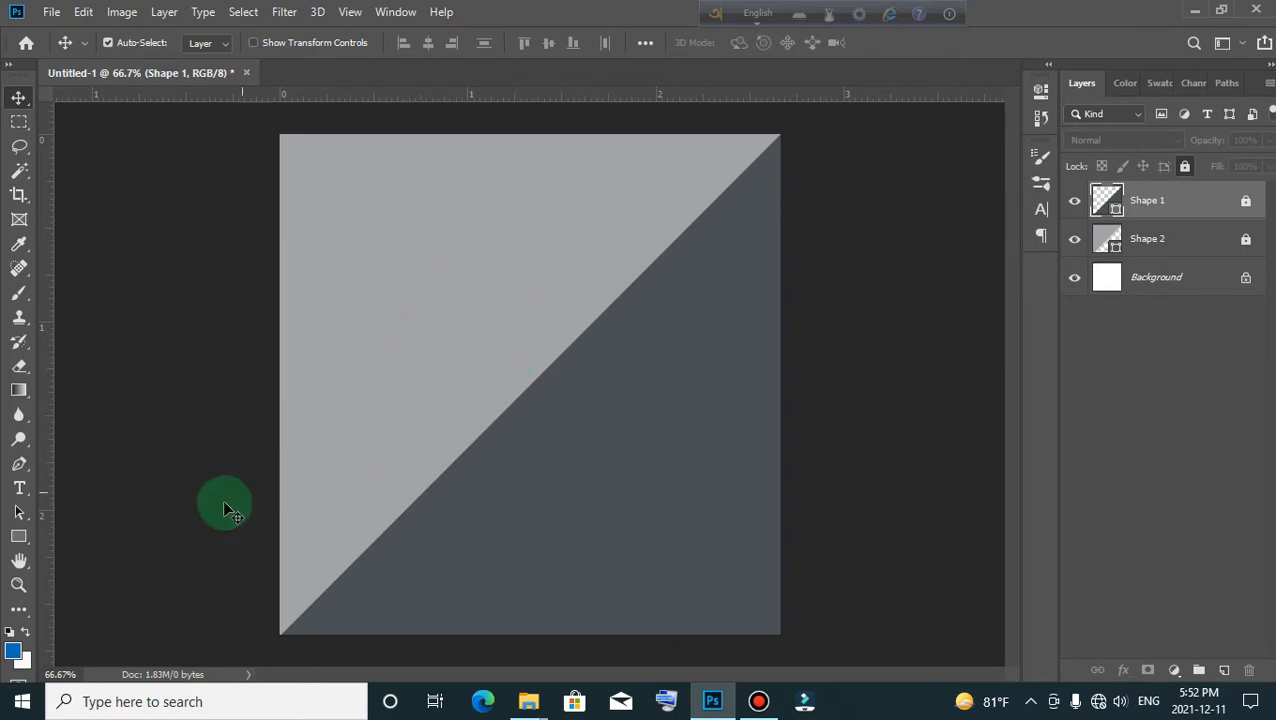
Create a rectangle shape 3.5 in wide and 2 in high on the canvas with the Rectangle tool
click(25, 540)
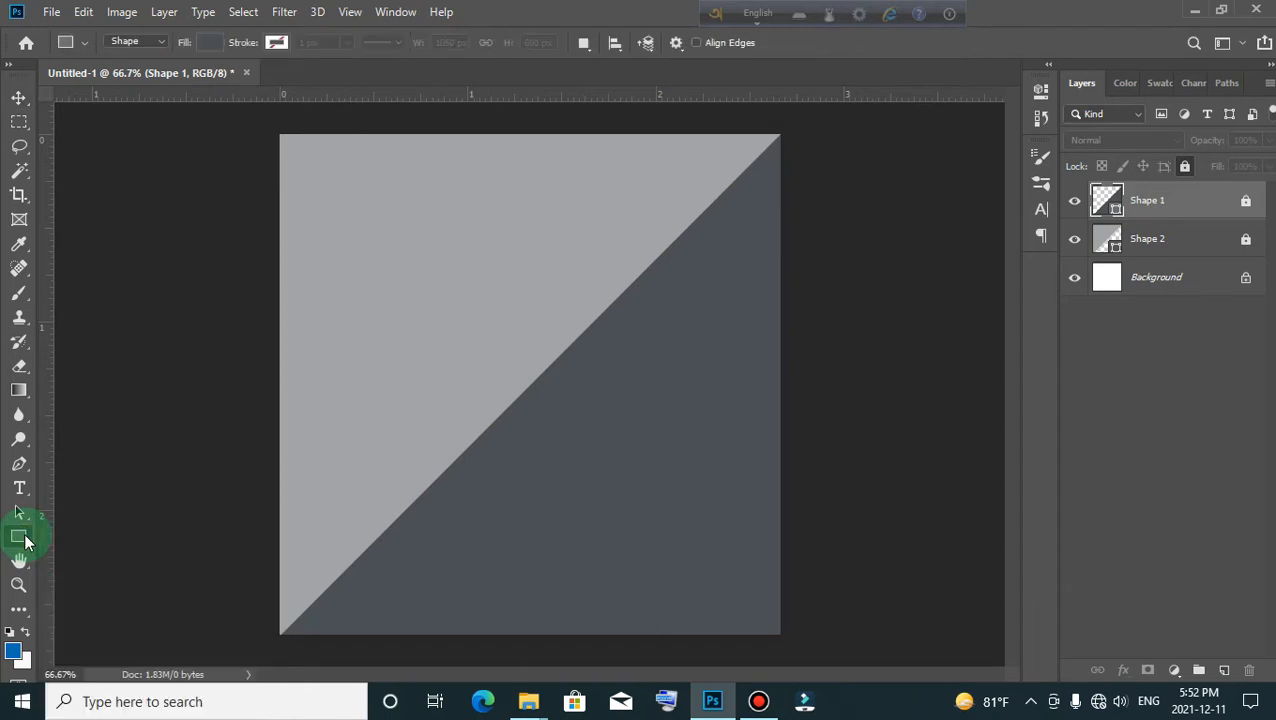
drag(25, 540, 103, 540)
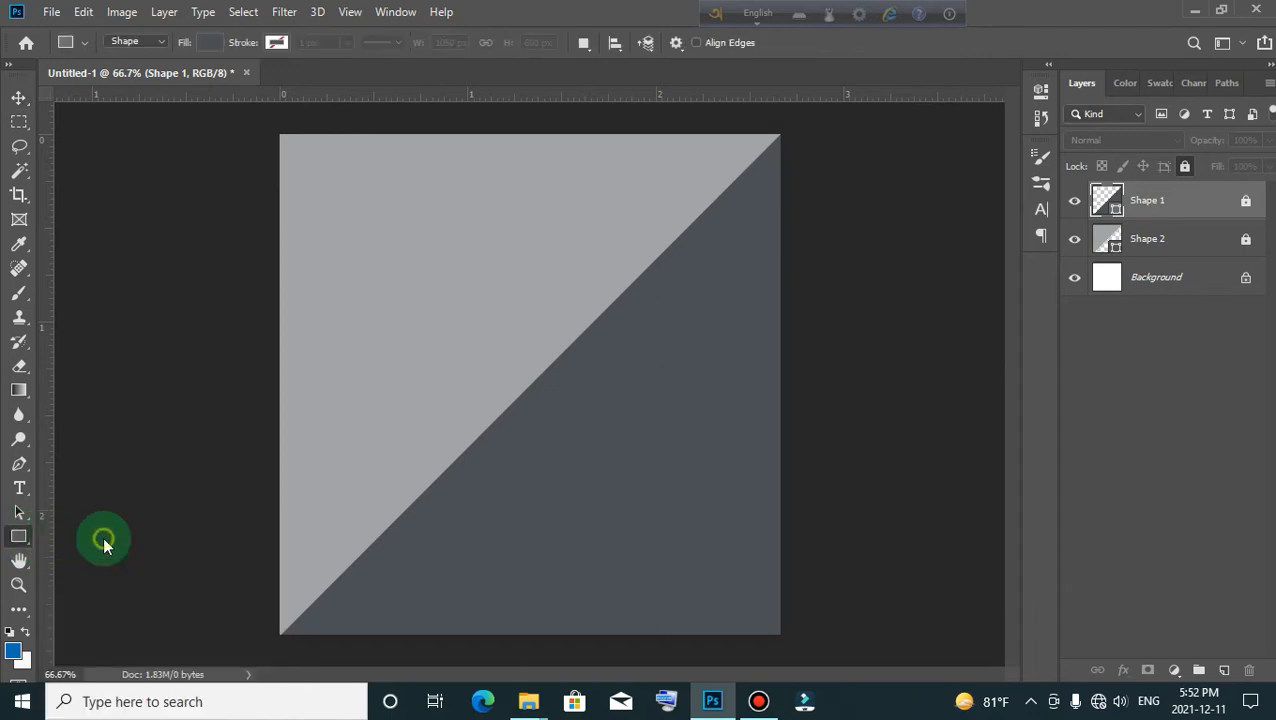
click(440, 366)
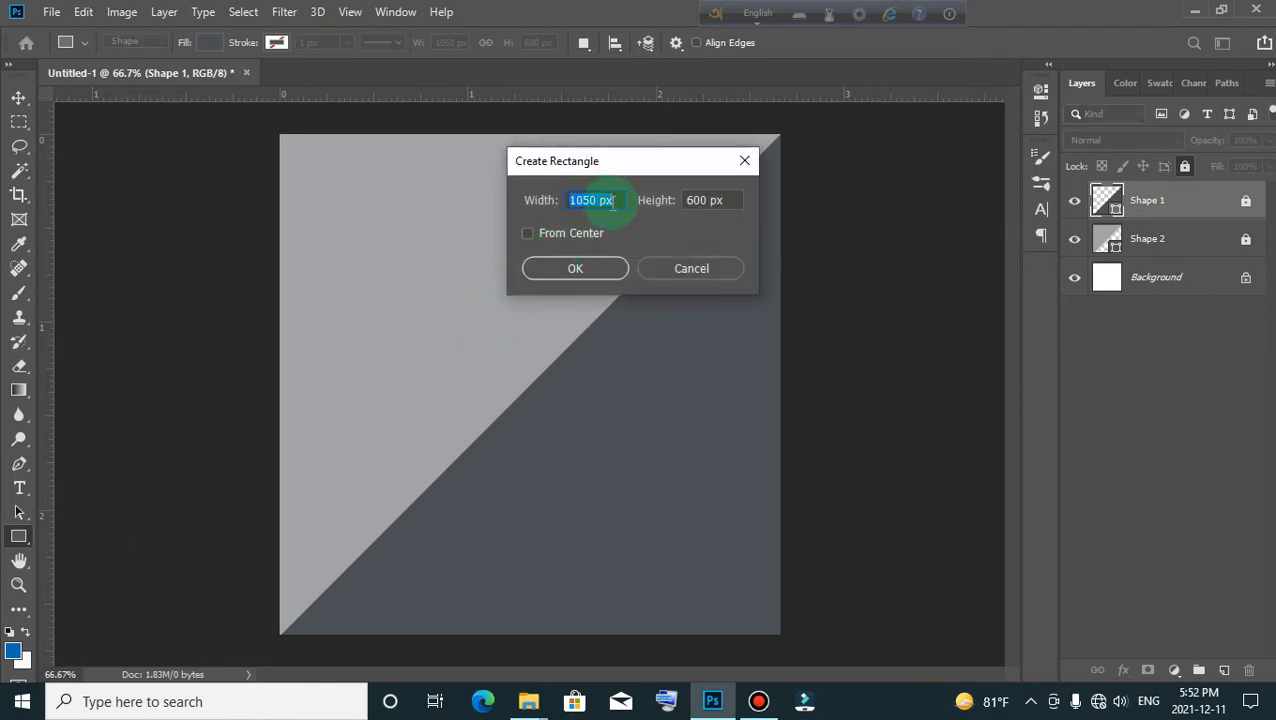
key(BackSpace)
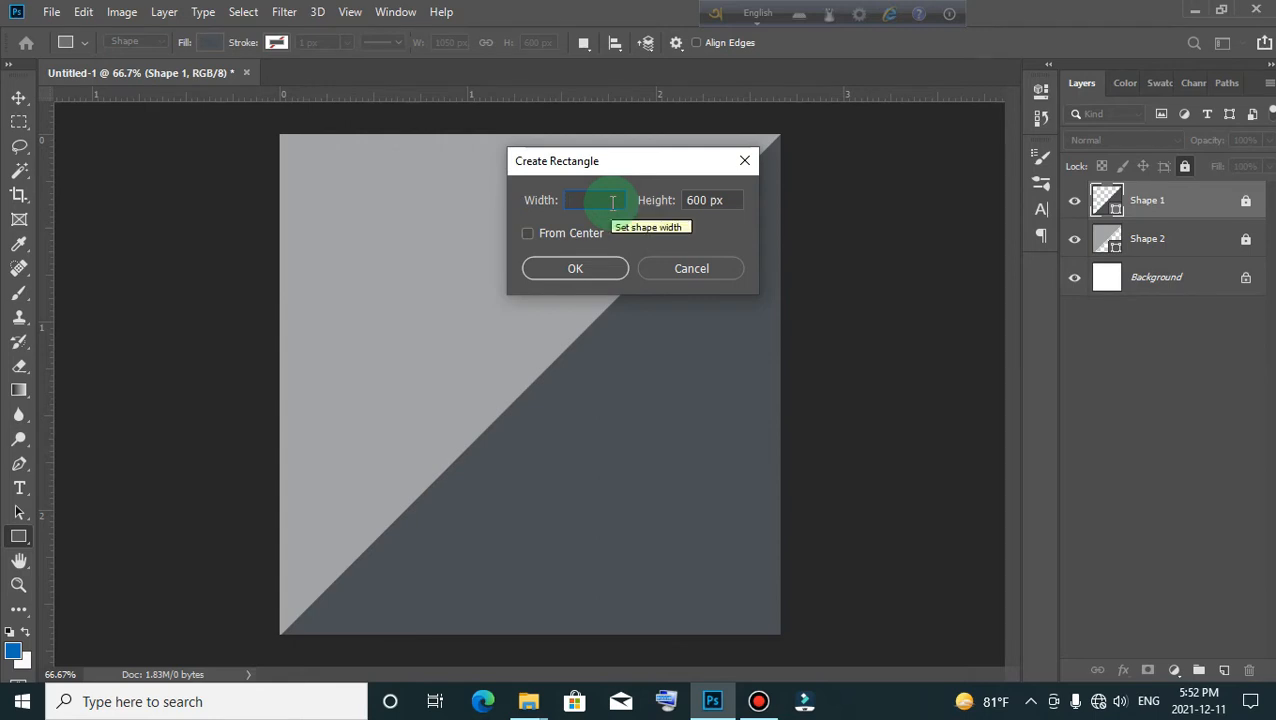
text(3)
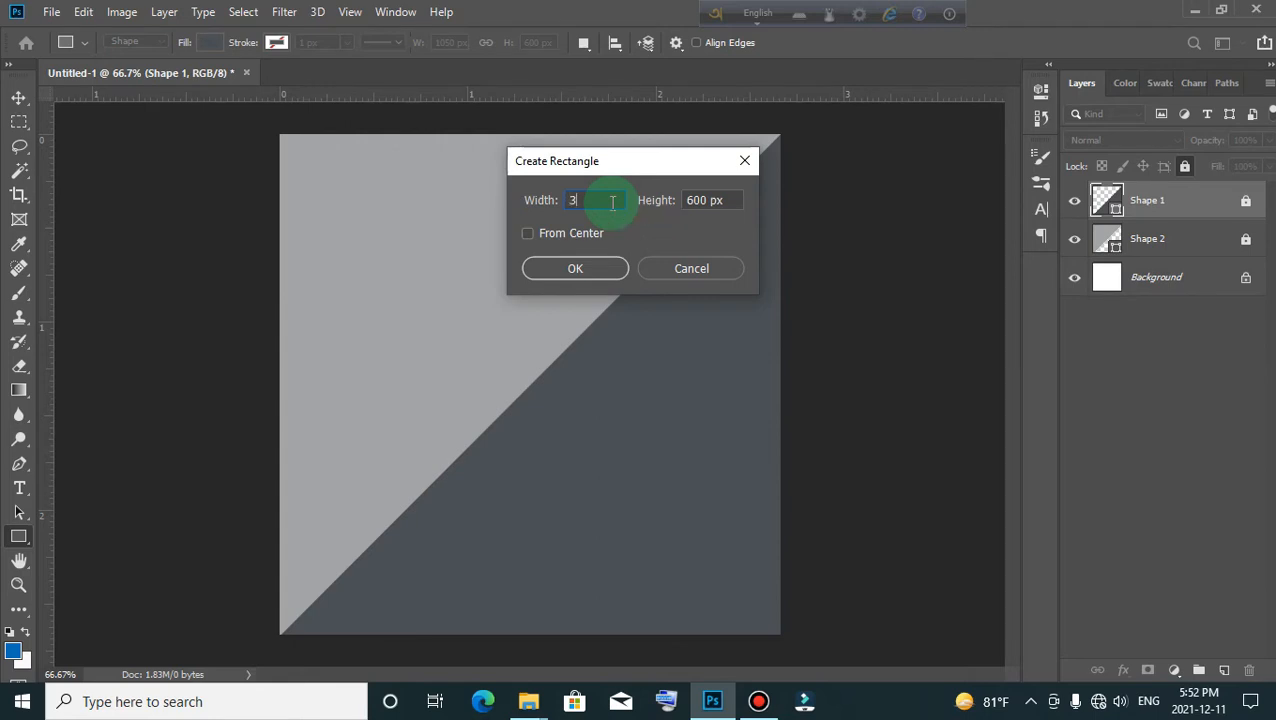
text(,)
text(.5 IN)
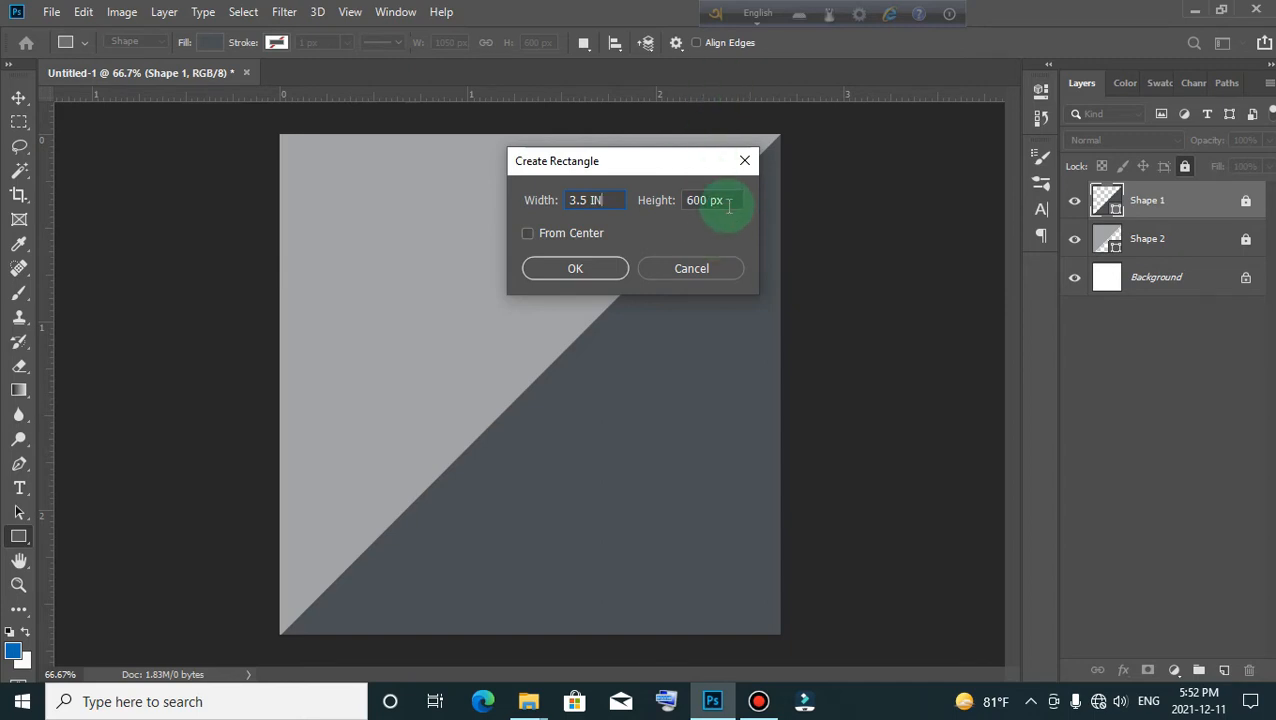
drag(729, 204, 683, 200)
key(BackSpace)
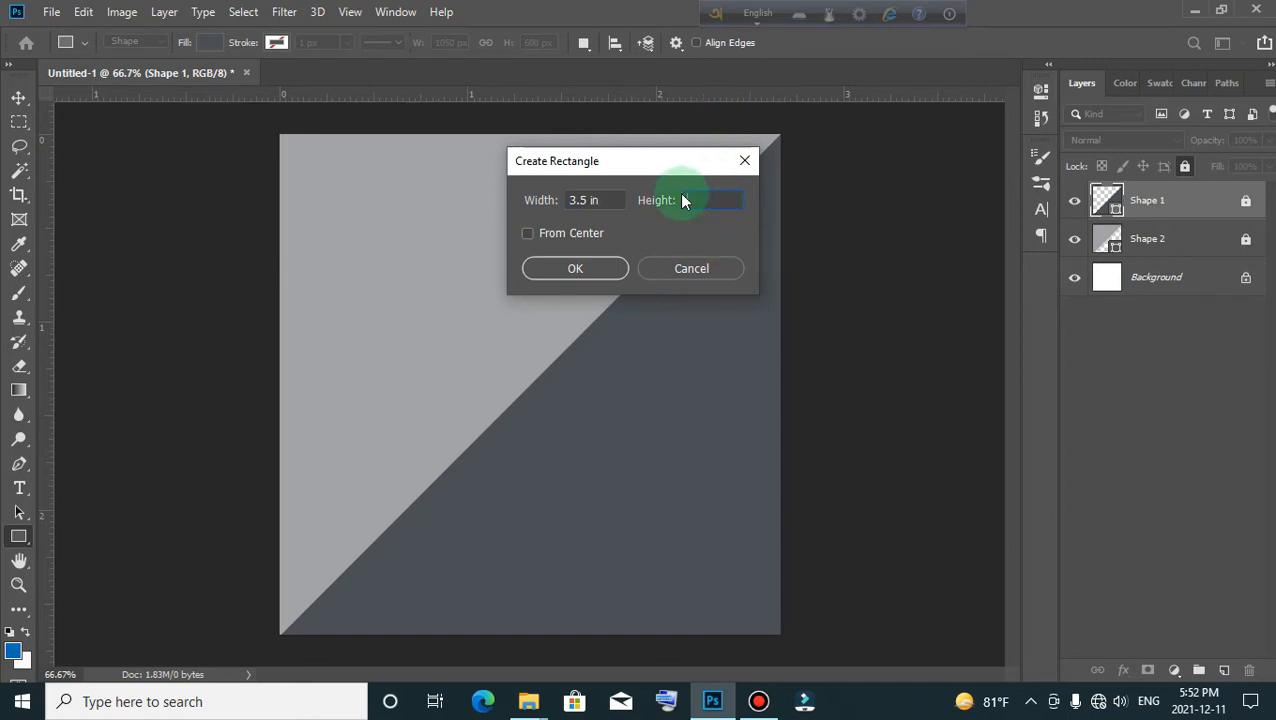
text(2 IN)
click(585, 271)
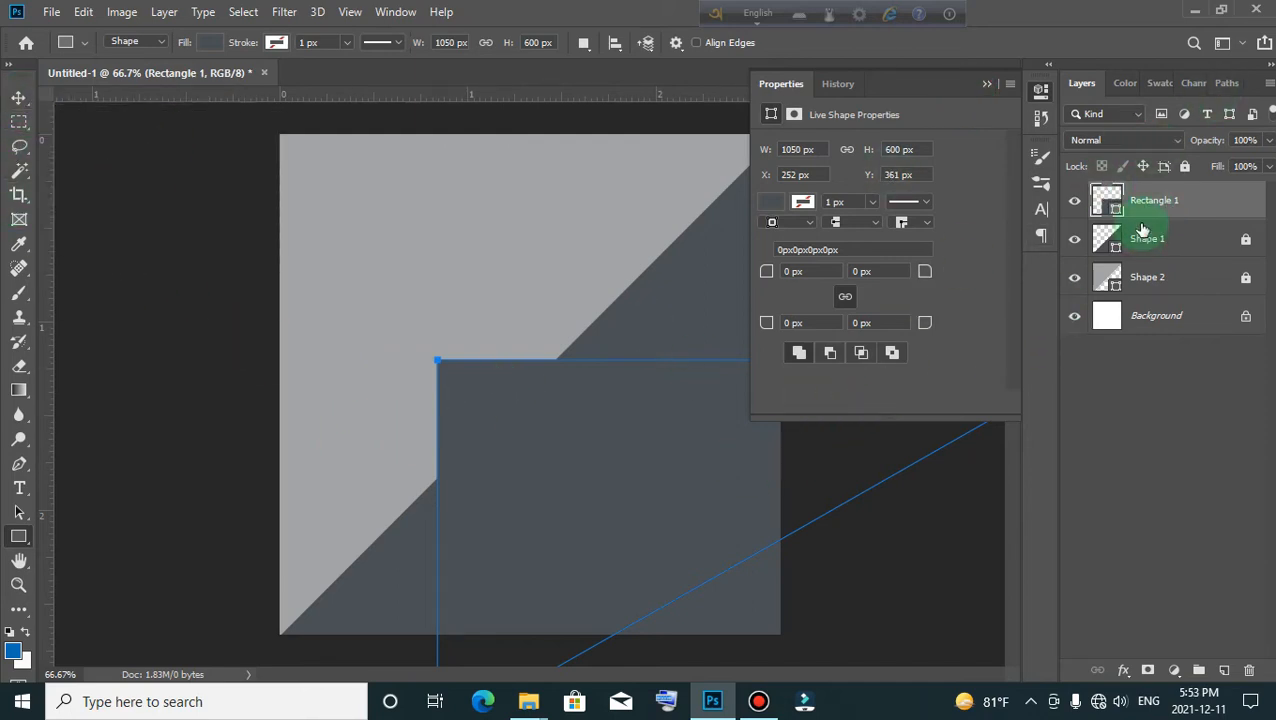
Fill the new rectangle with dark red and round all four of its corners to 30 px
click(772, 202)
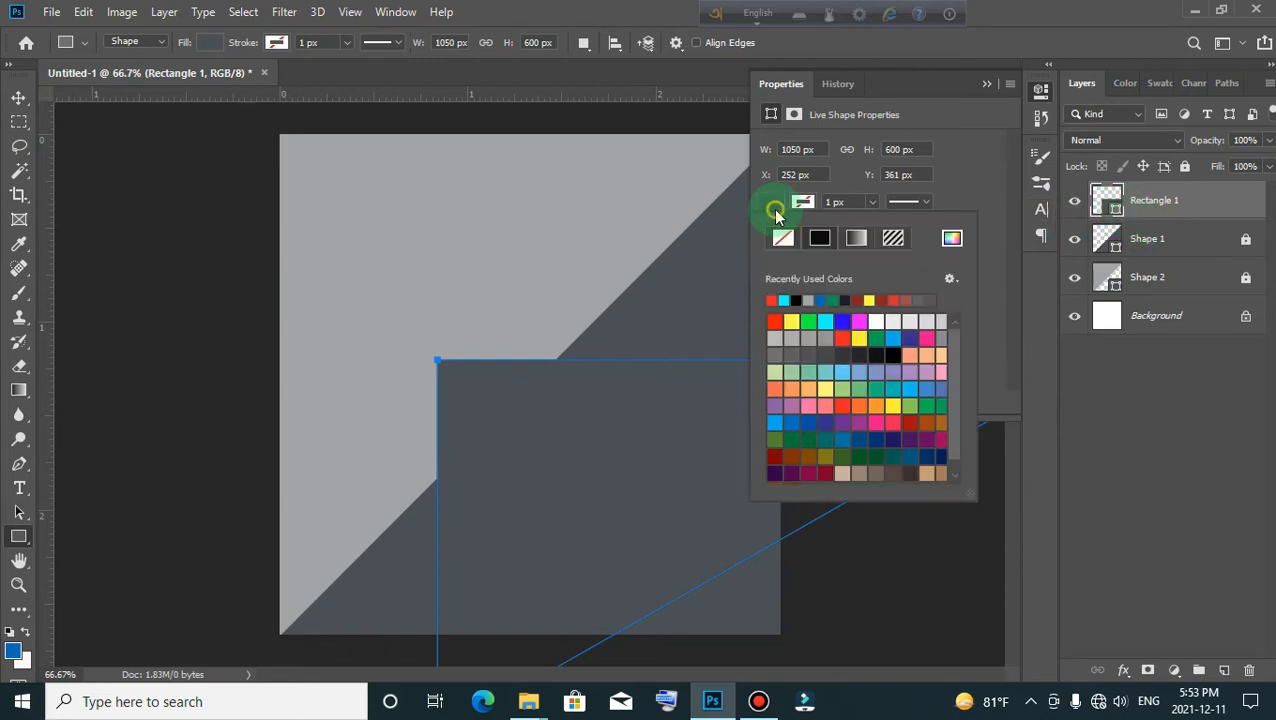
click(859, 321)
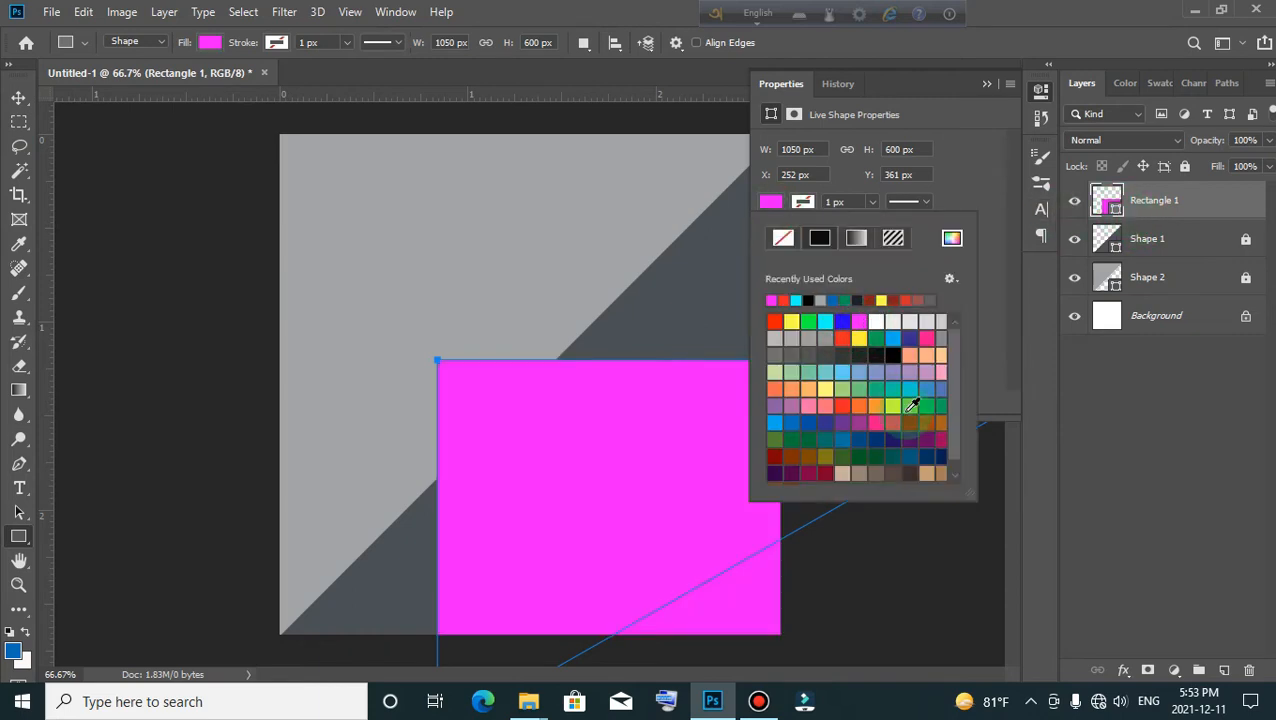
click(910, 422)
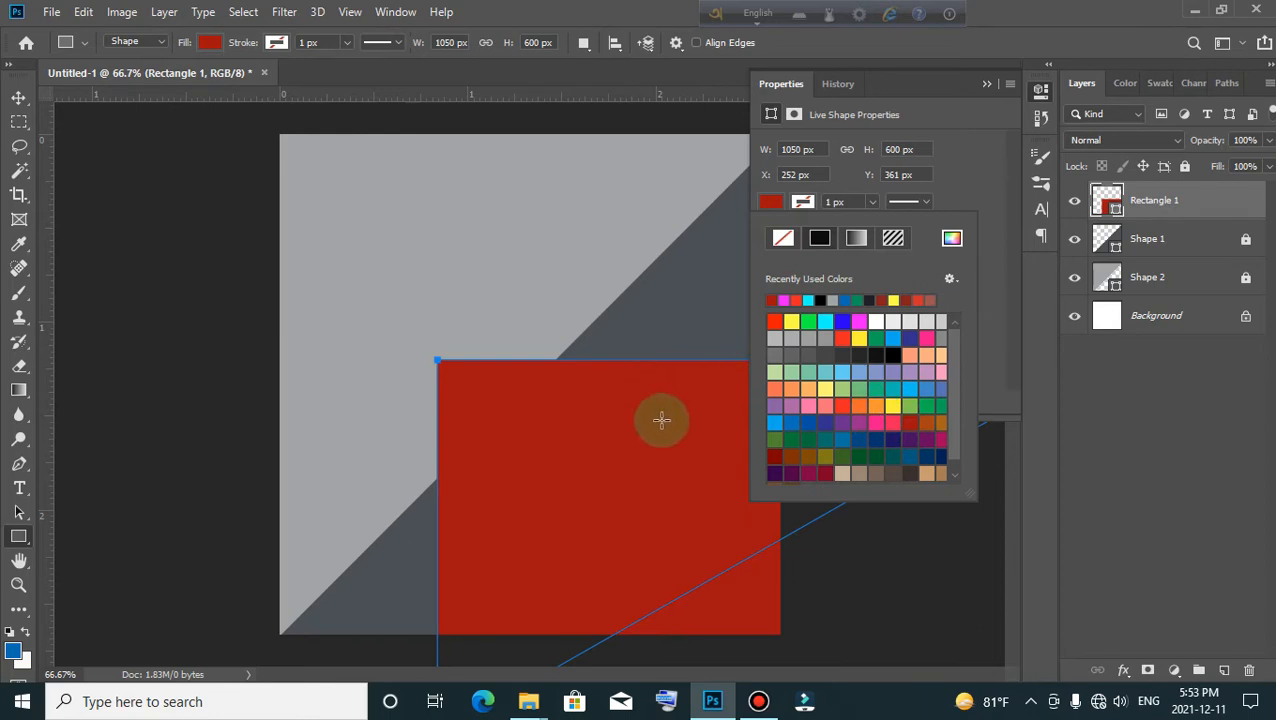
click(975, 233)
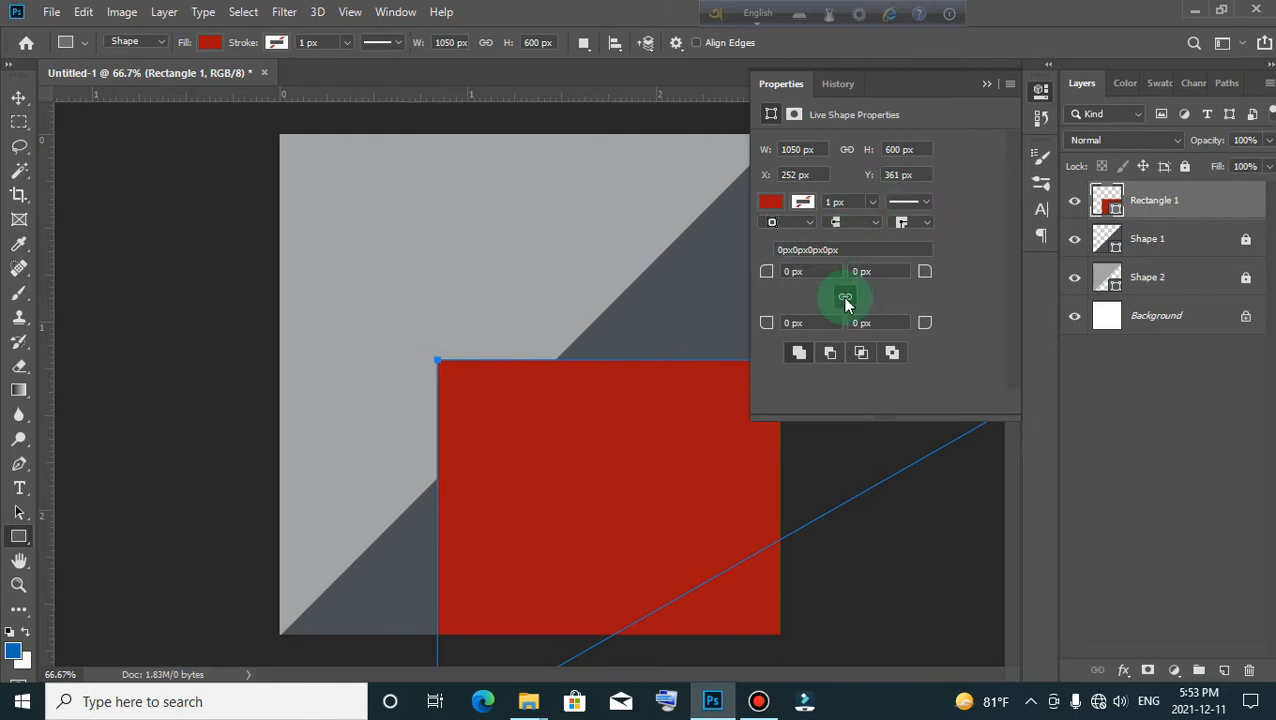
click(768, 274)
drag(768, 276, 797, 278)
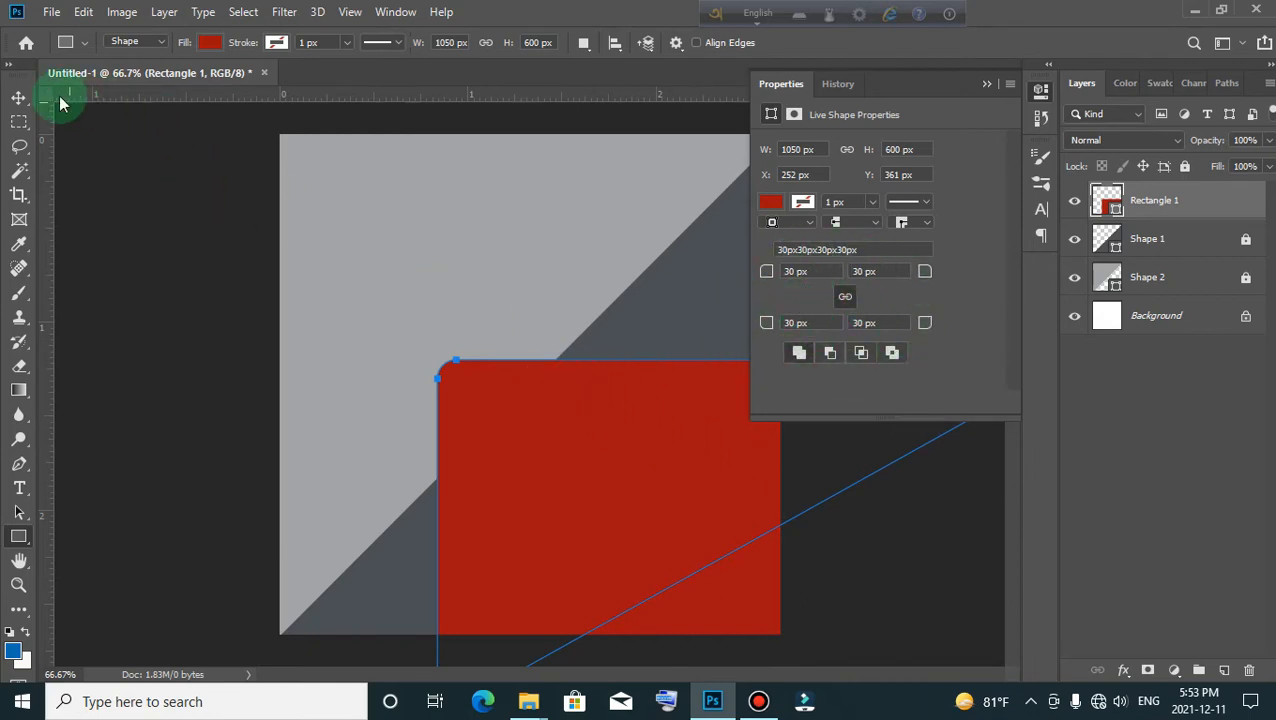
Scale the red rectangle to about 50% and position it in the upper half of the canvas, centred horizontally
click(18, 97)
drag(500, 415, 398, 366)
click(226, 243)
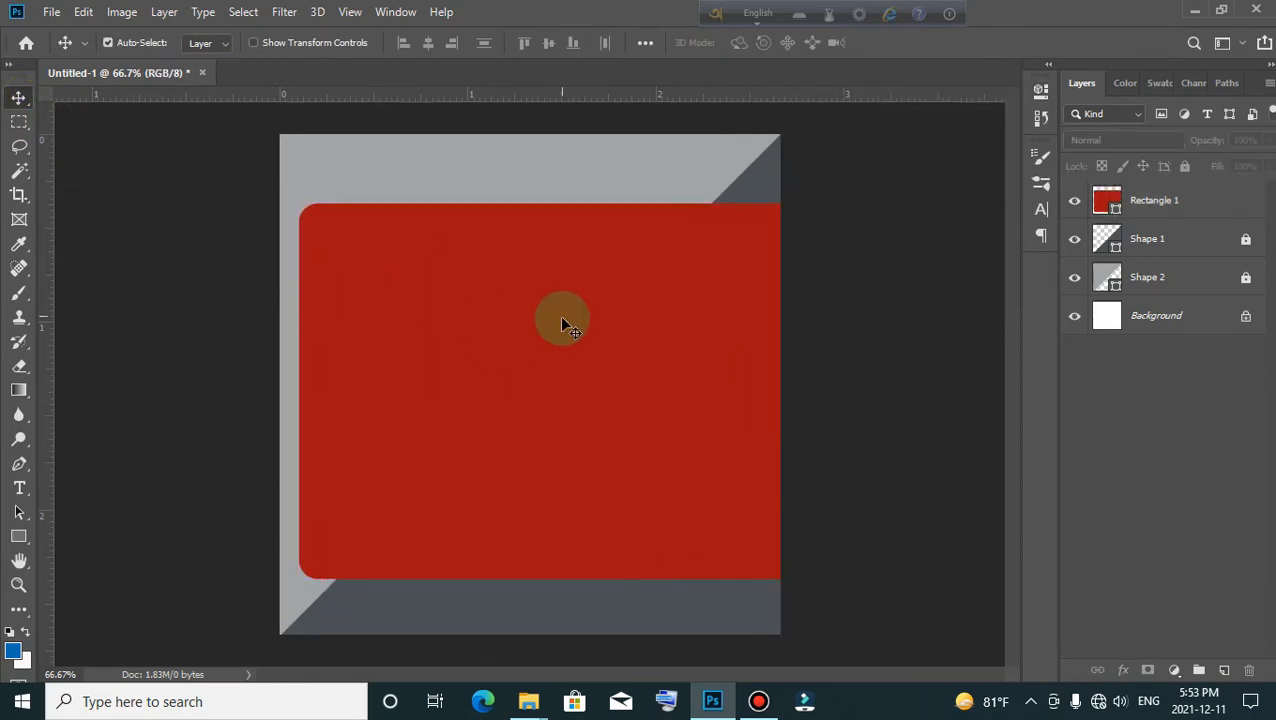
click(628, 398)
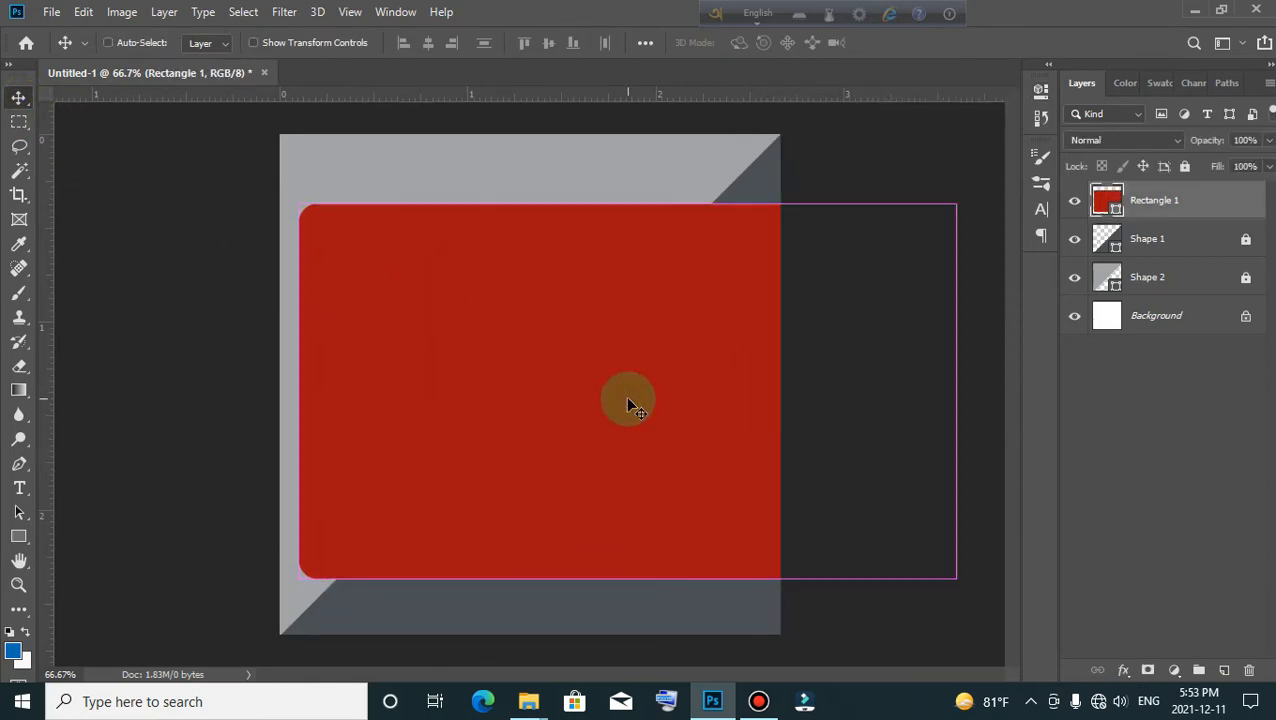
key(ctrl+t)
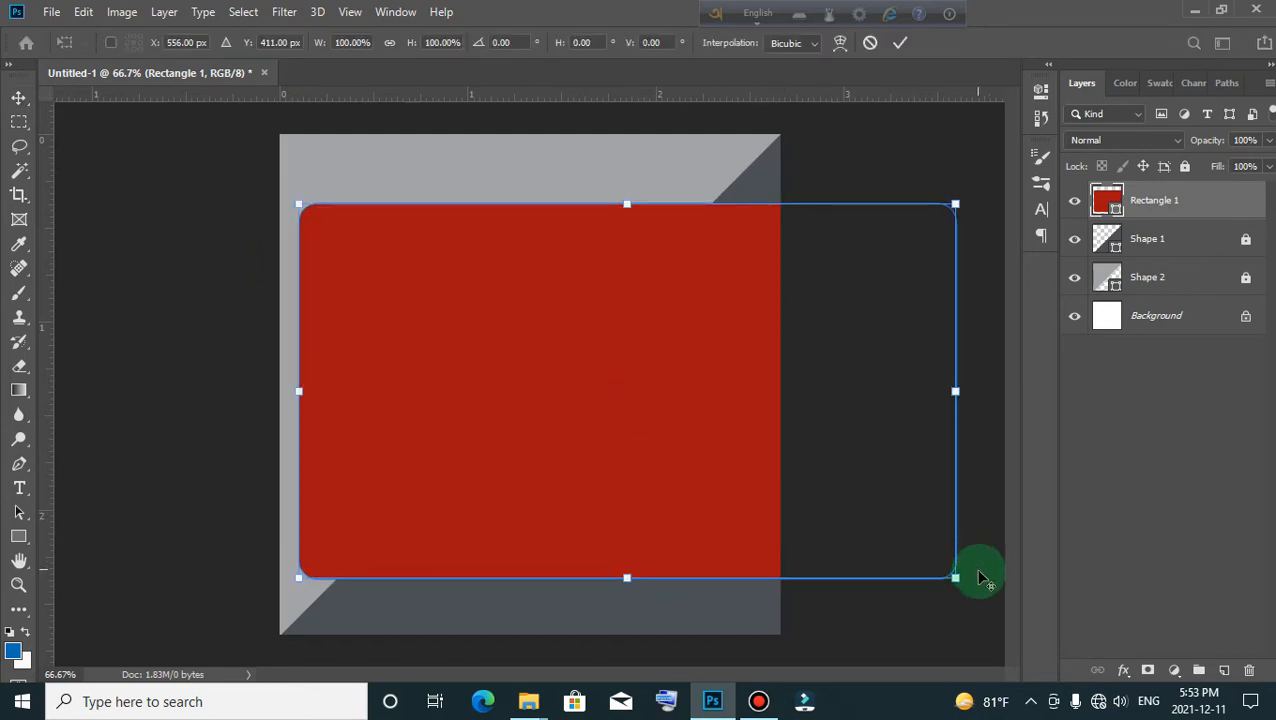
drag(957, 580, 797, 475)
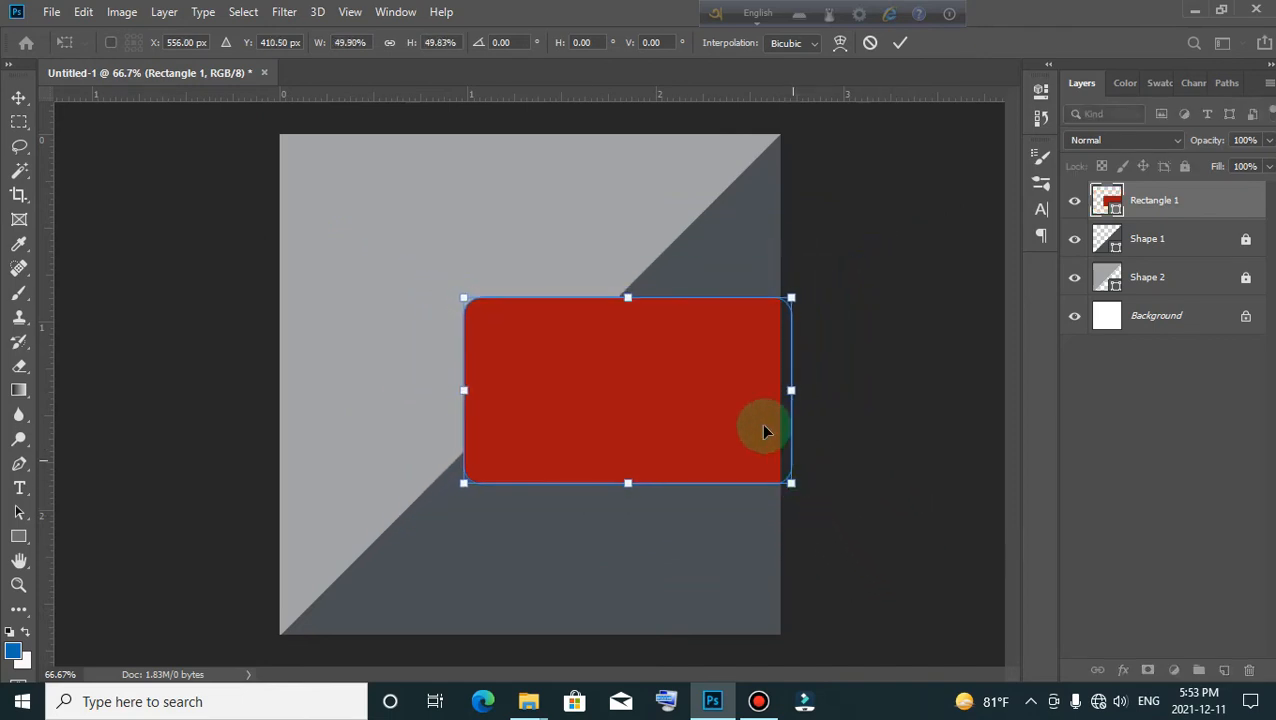
drag(673, 370, 568, 248)
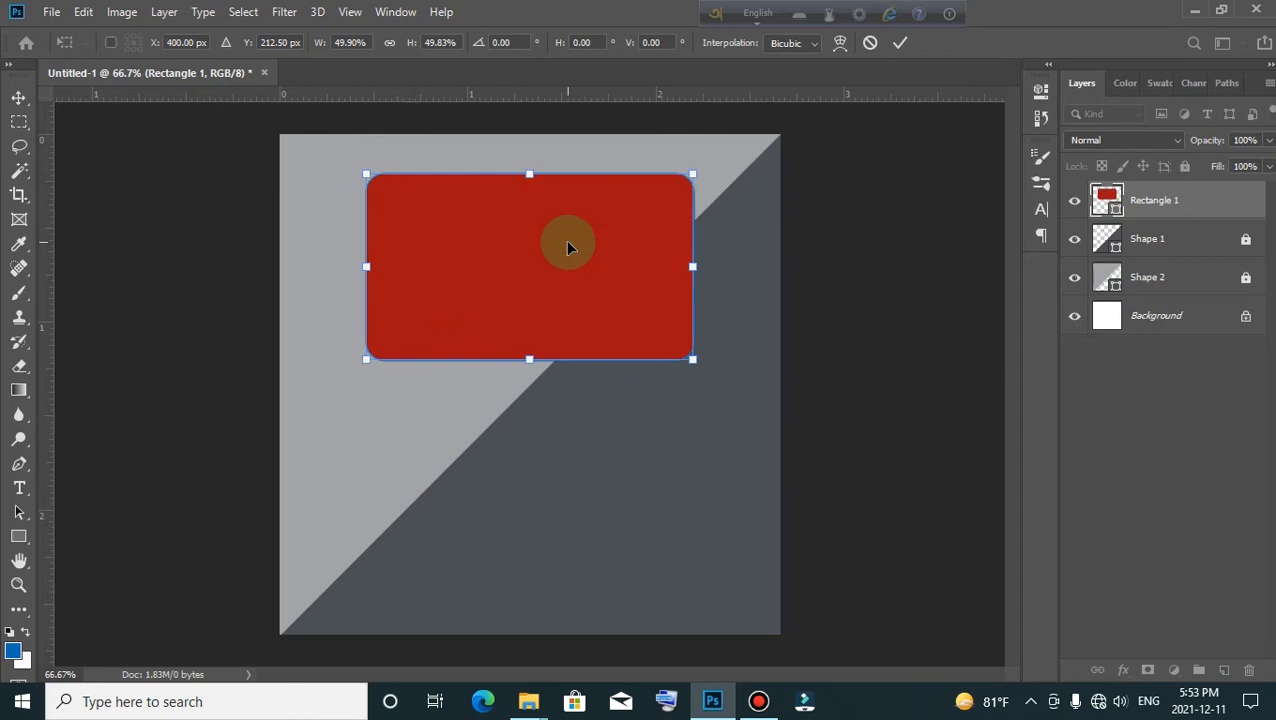
key(Return)
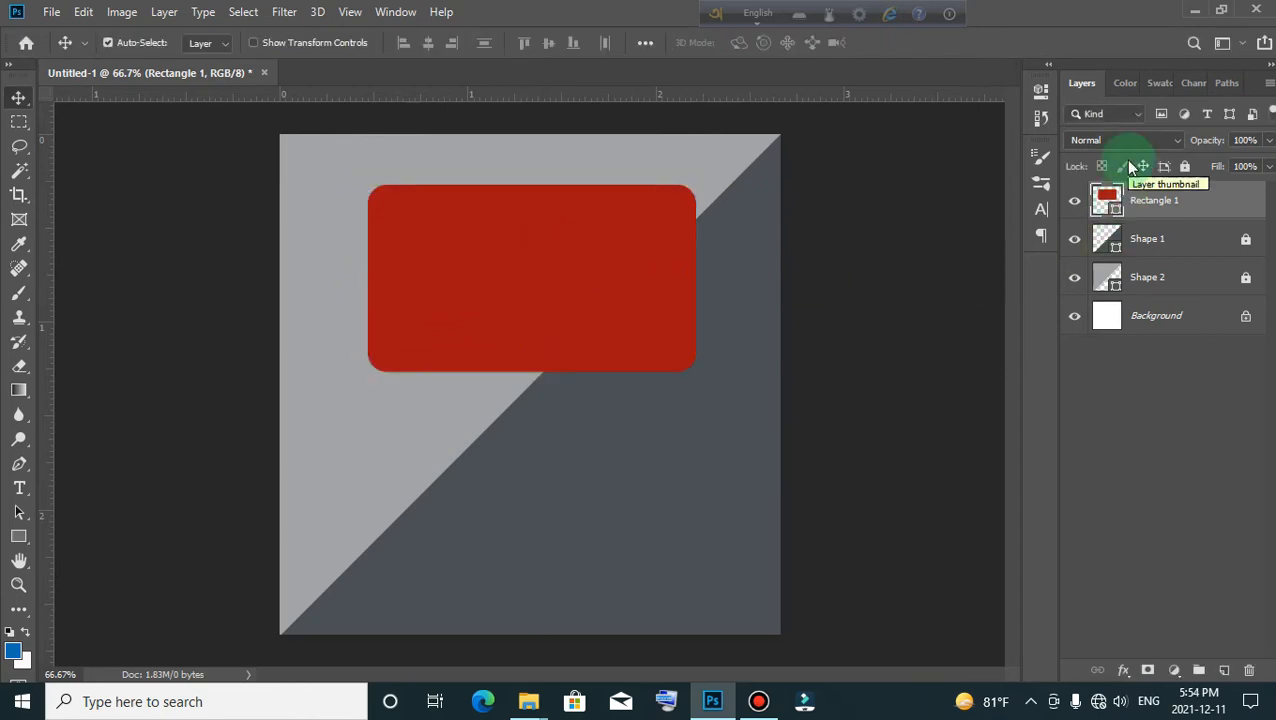
Copy and paste the red rectangle, and place the duplicate below the original in the lower half of the canvas
right_click(518, 280)
click(490, 252)
click(84, 12)
click(188, 138)
click(84, 12)
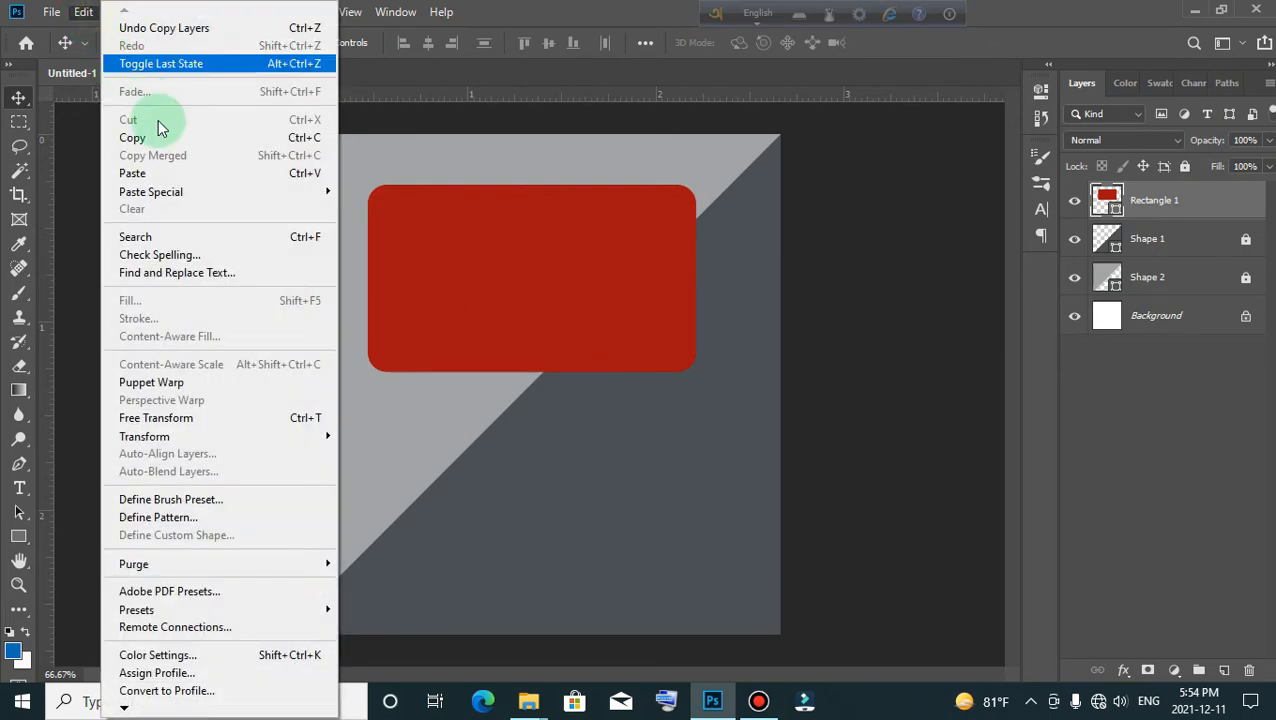
click(212, 175)
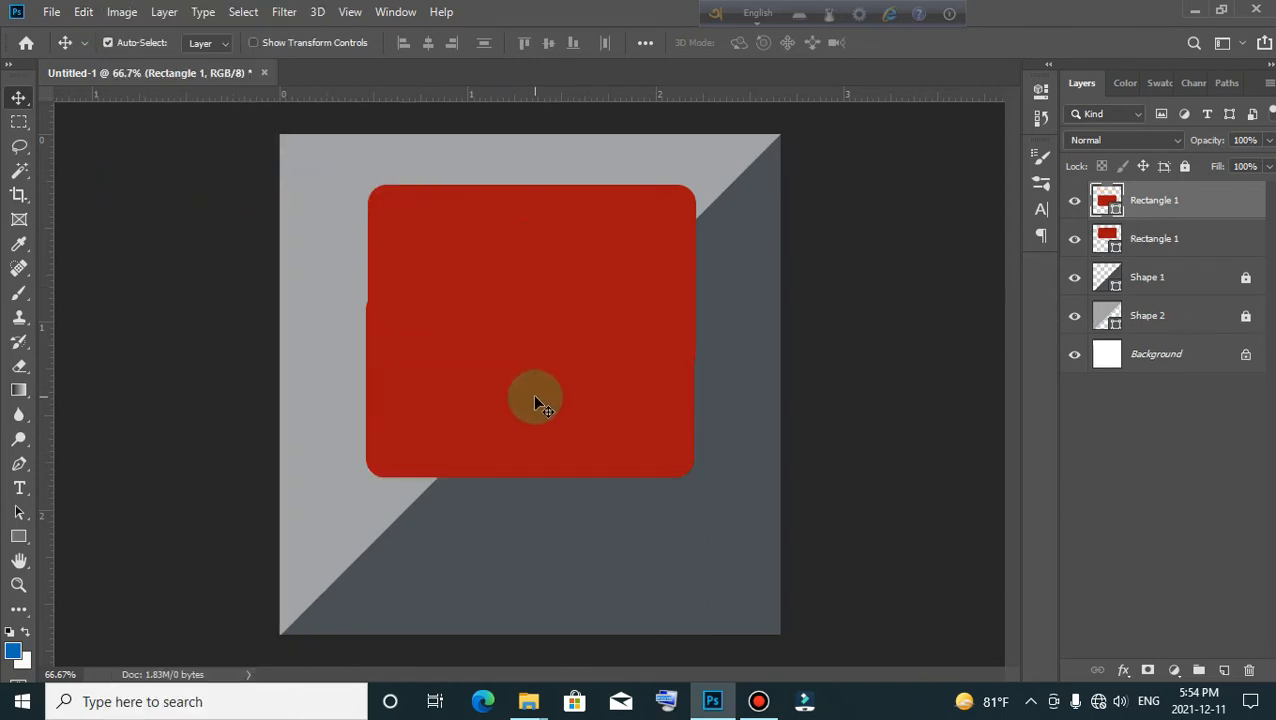
drag(535, 403, 528, 543)
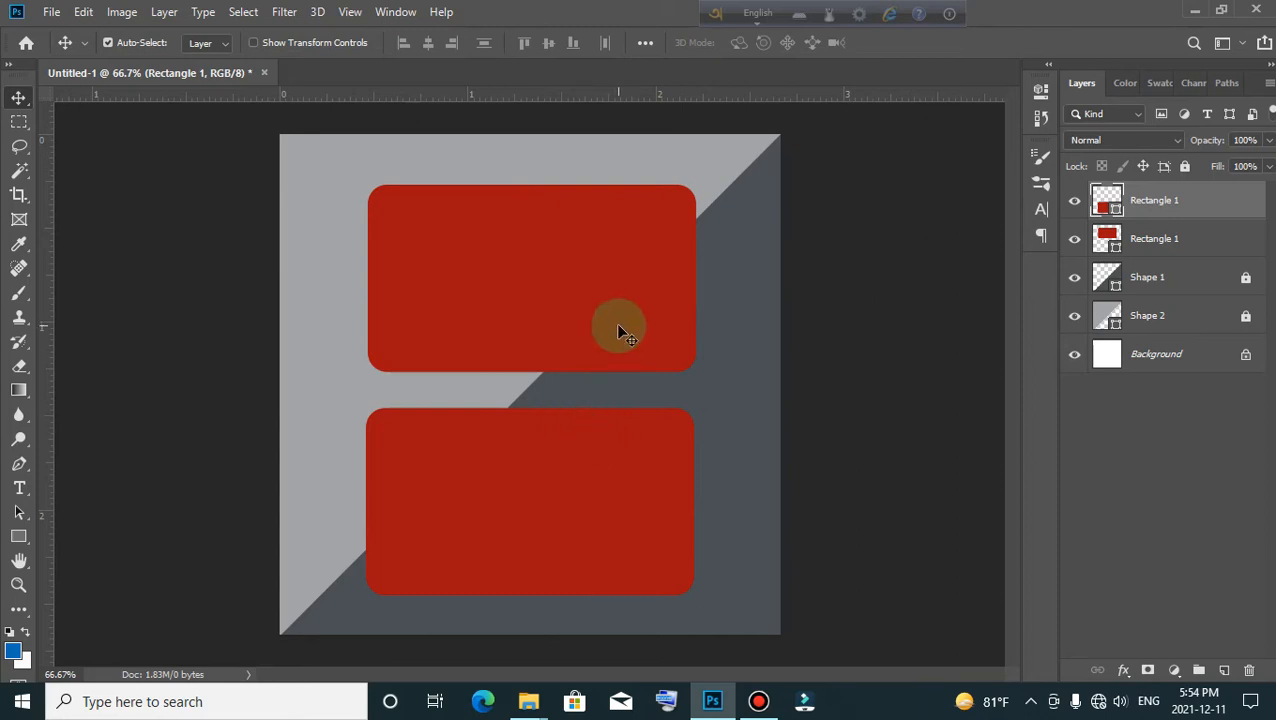
Nudge the upper red rectangle slightly upward
click(568, 276)
key(Up)
key(Up)
key(Up)
key(Up)
key(Up)
key(Up)
key(Up)
key(Up)
key(Up)
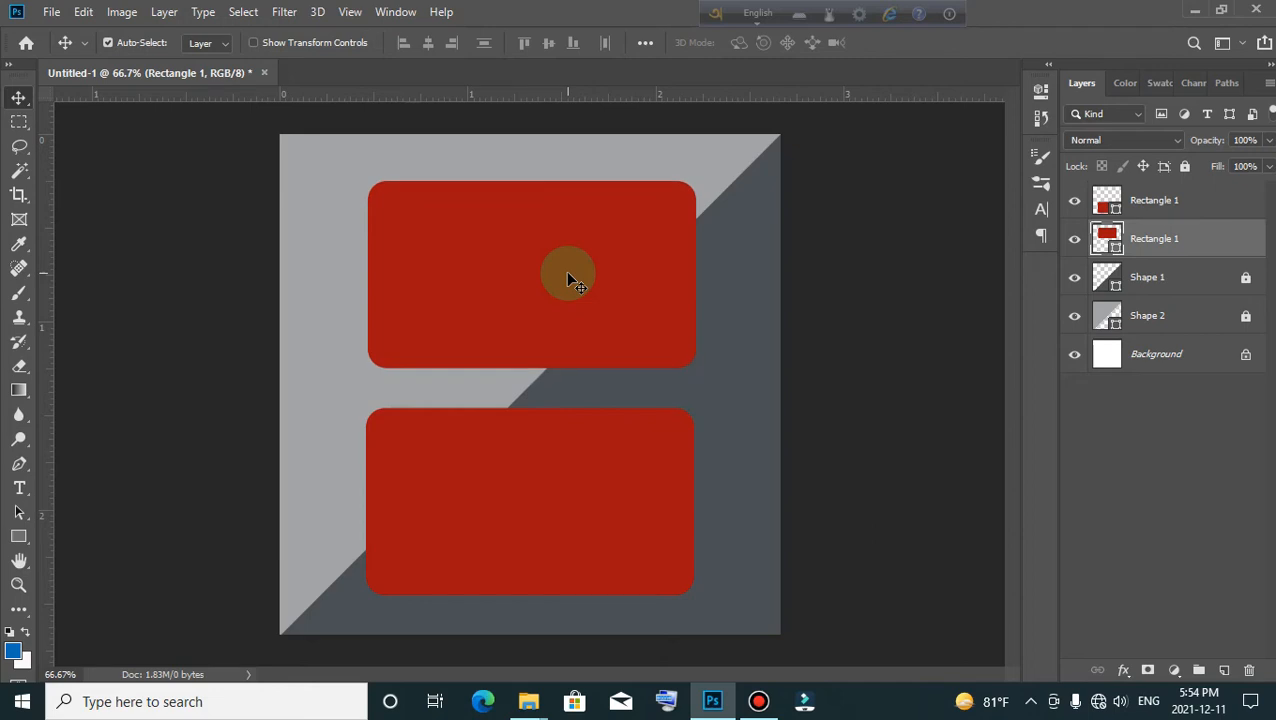
Nudge the lower red rectangle slightly upward to even out the spacing between the two cards
click(461, 519)
key(Up)
key(Up)
key(Up)
key(Up)
key(Up)
key(Up)
key(Up)
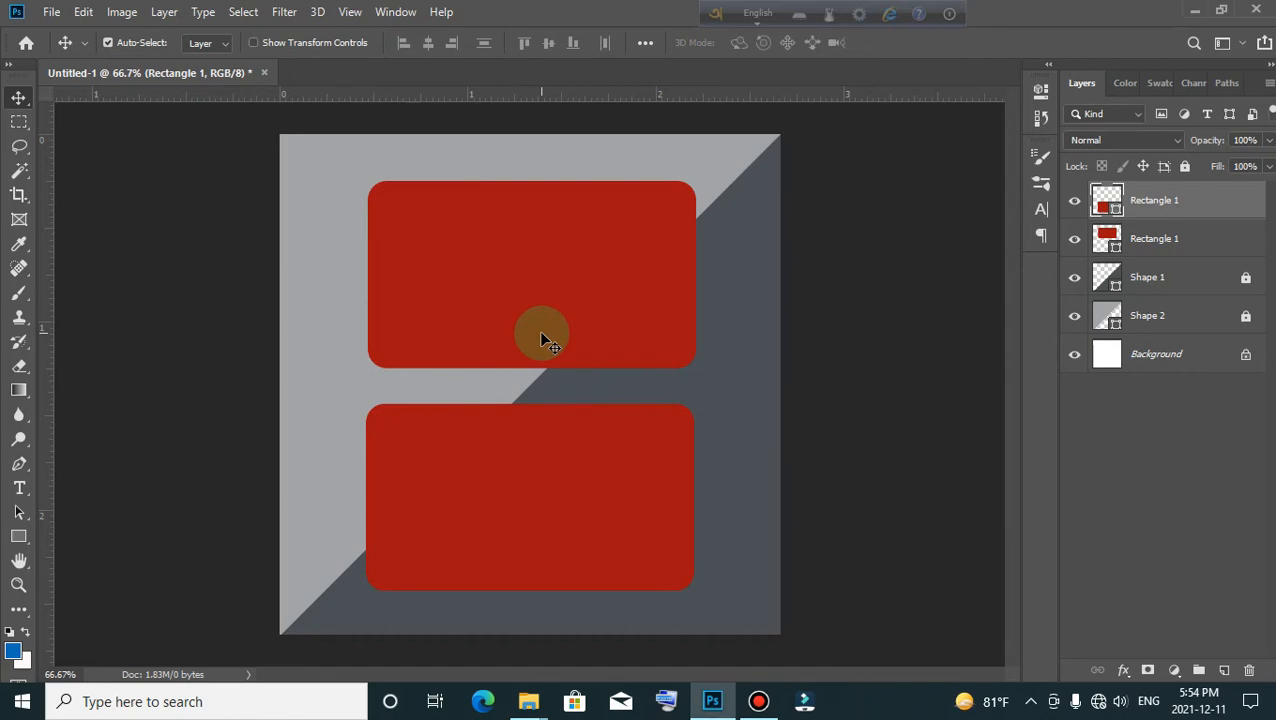
Add a black drop shadow to the upper red rectangle with 8 px distance, 9% spread and 16 px size
click(1160, 241)
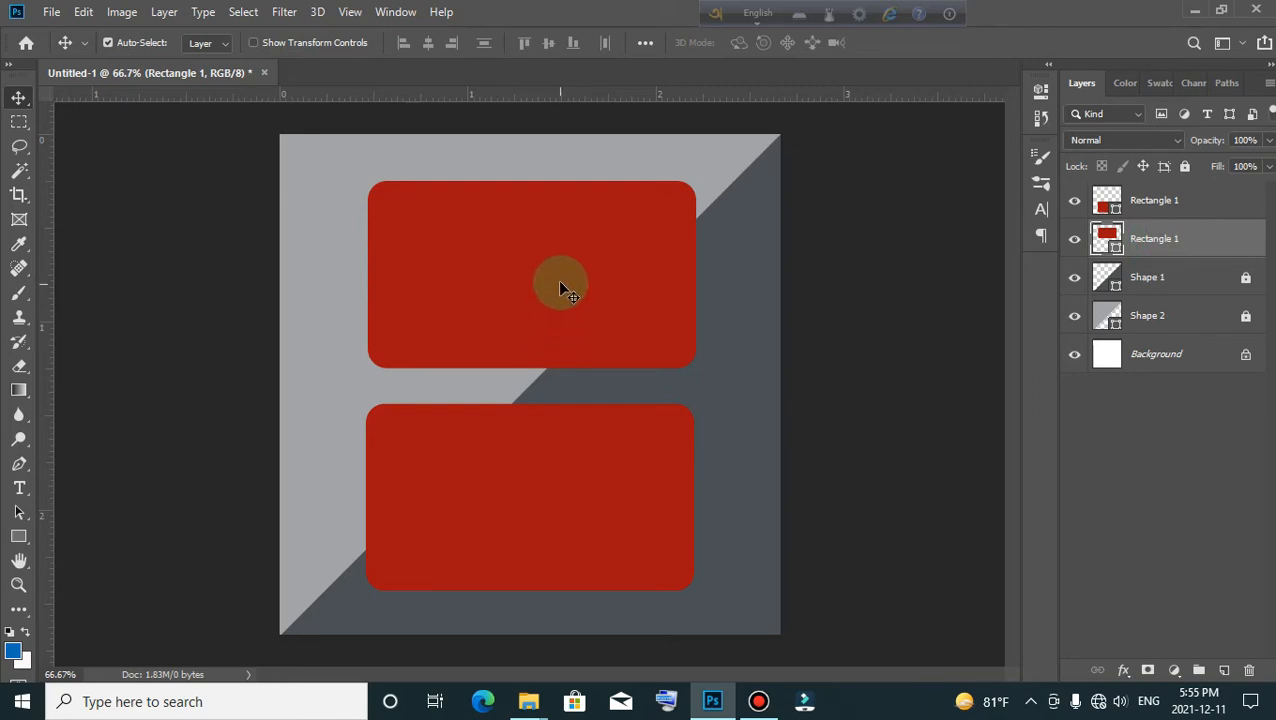
right_click(1178, 243)
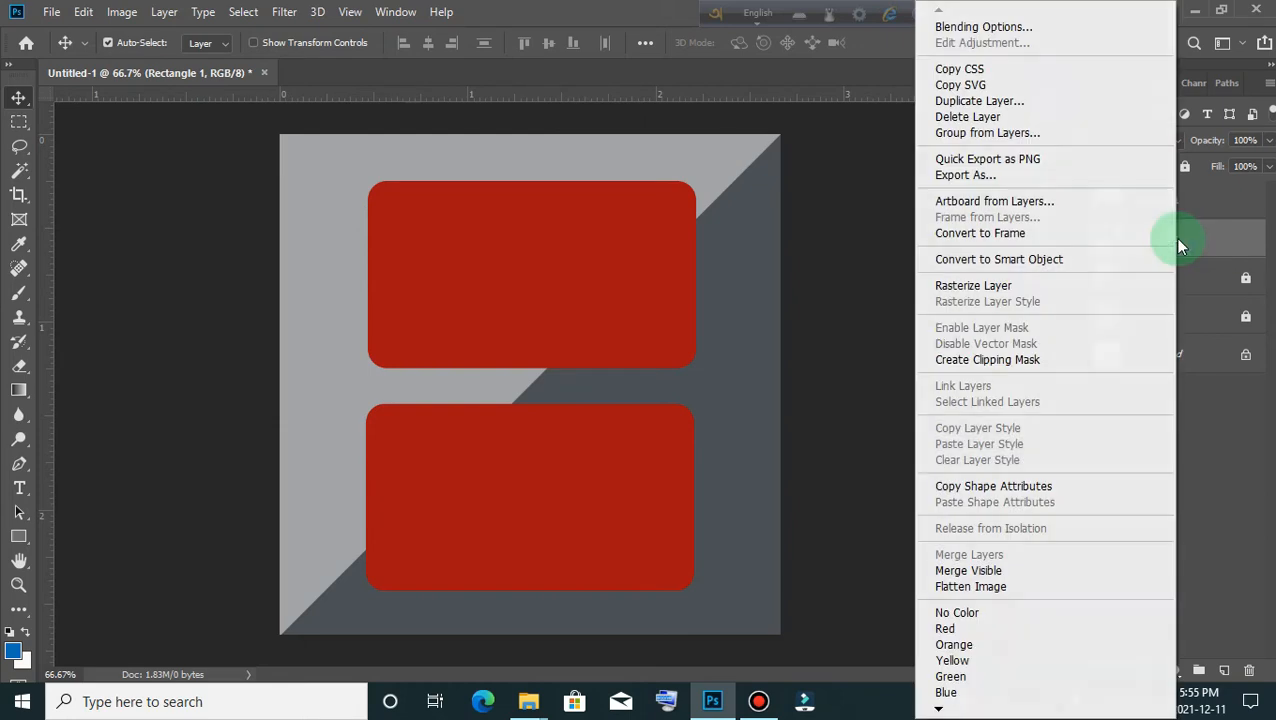
click(1026, 27)
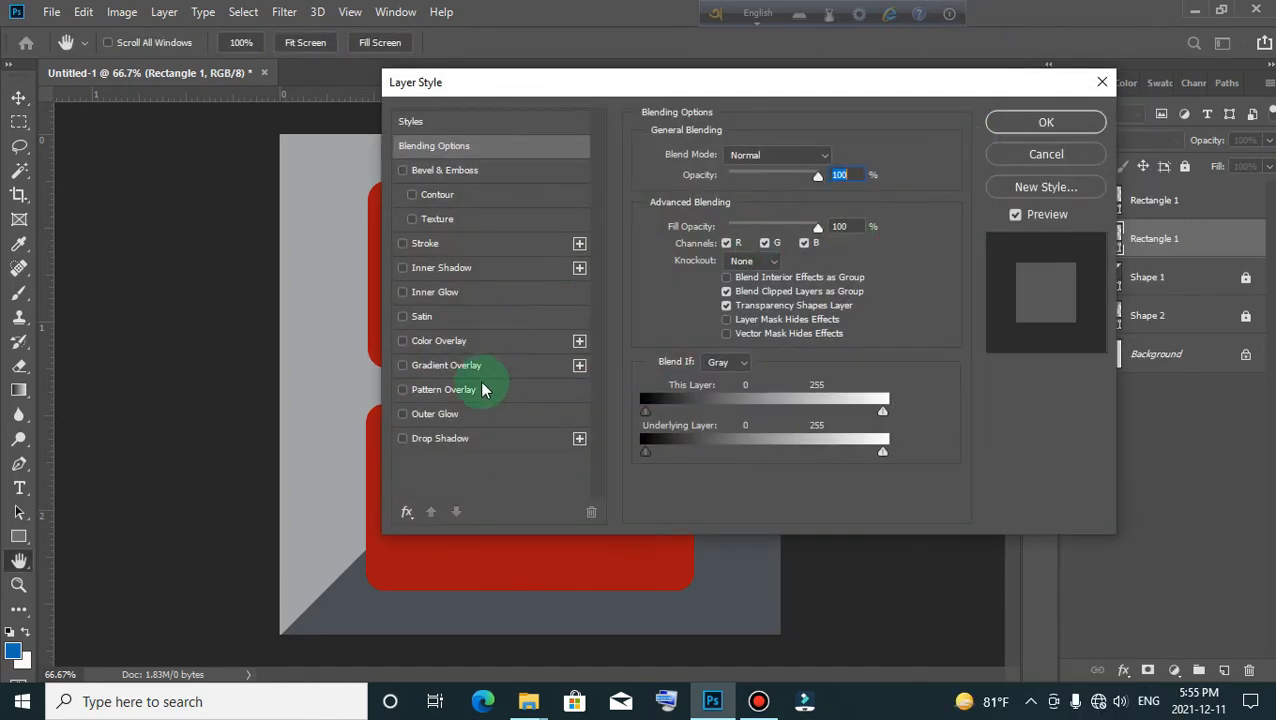
click(442, 441)
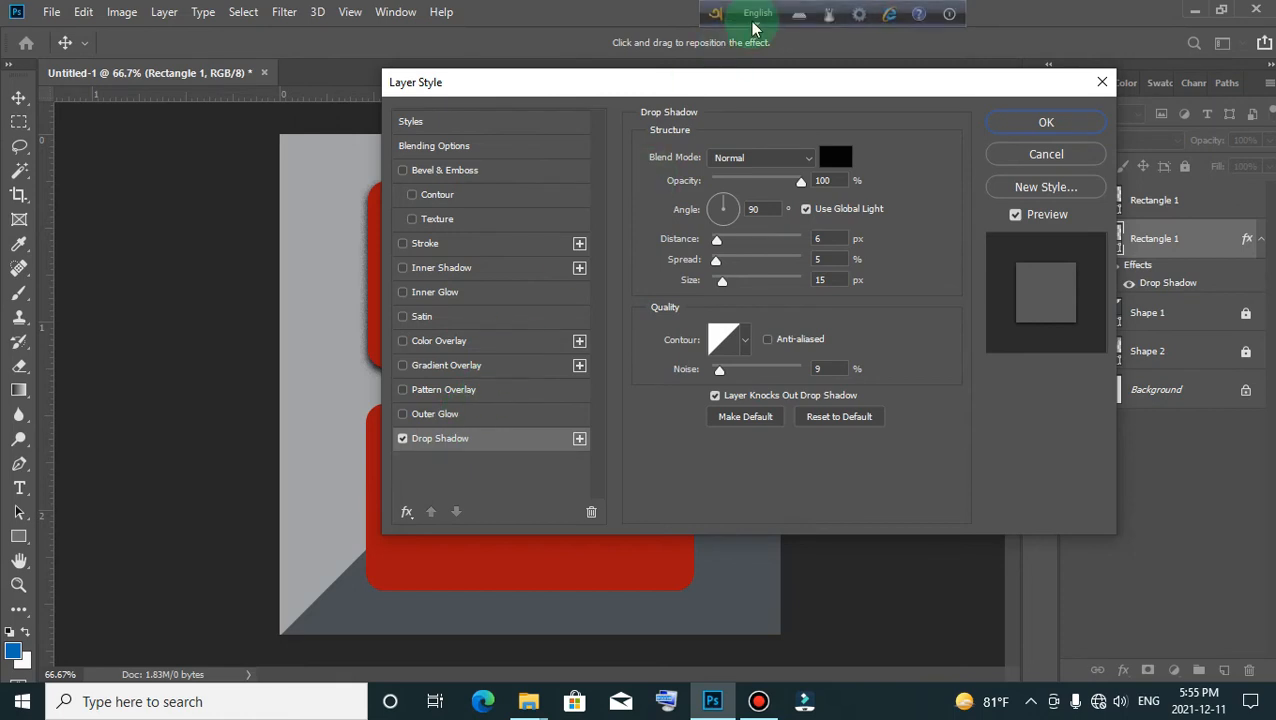
drag(740, 92, 1065, 107)
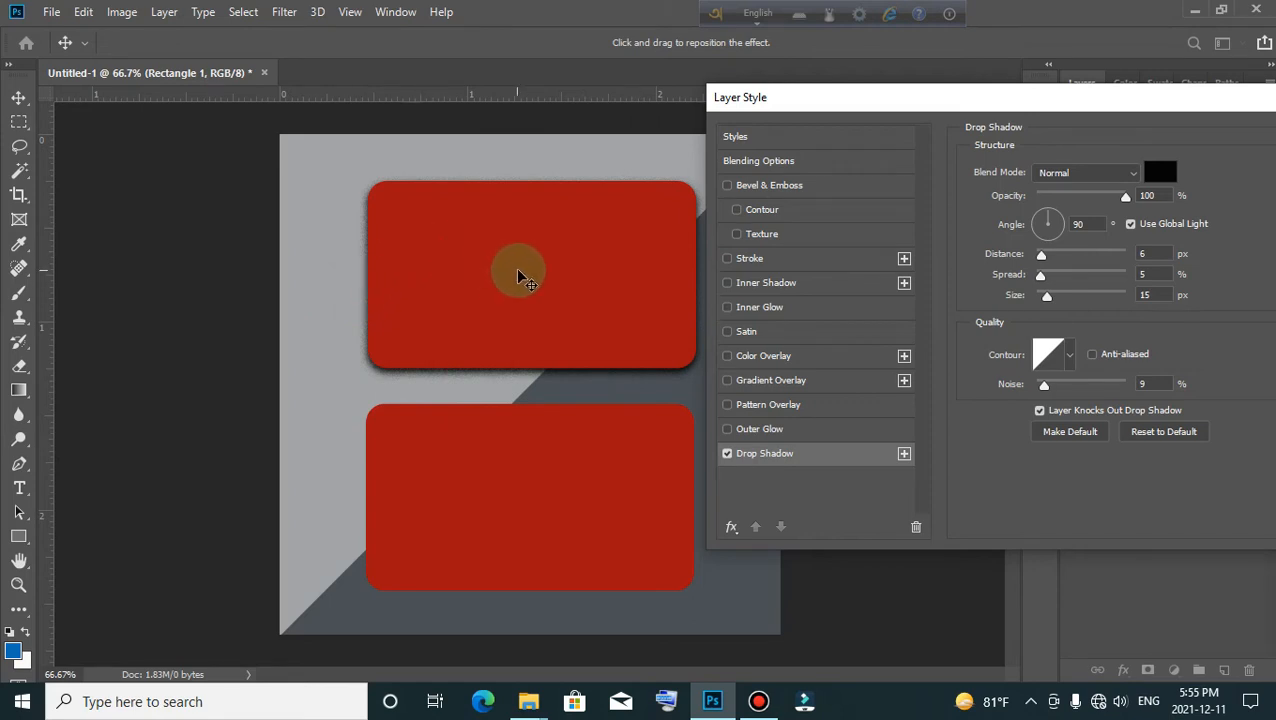
click(1051, 295)
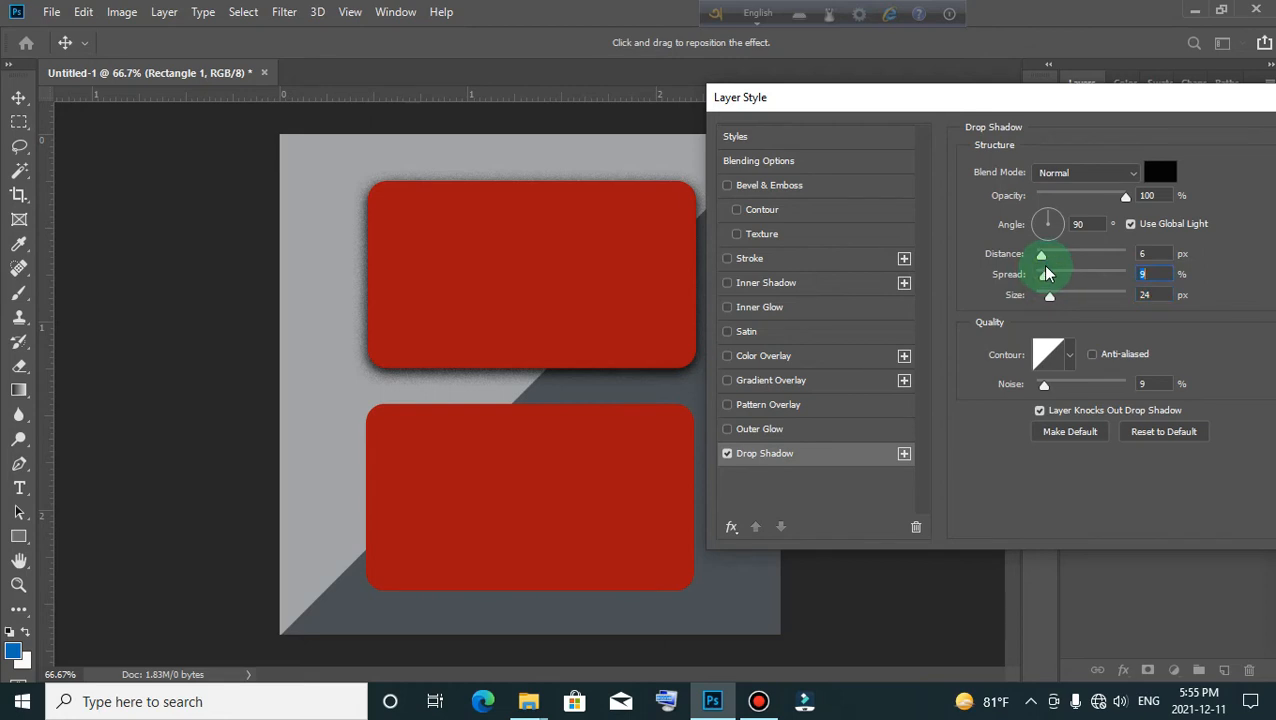
drag(1041, 256, 1045, 250)
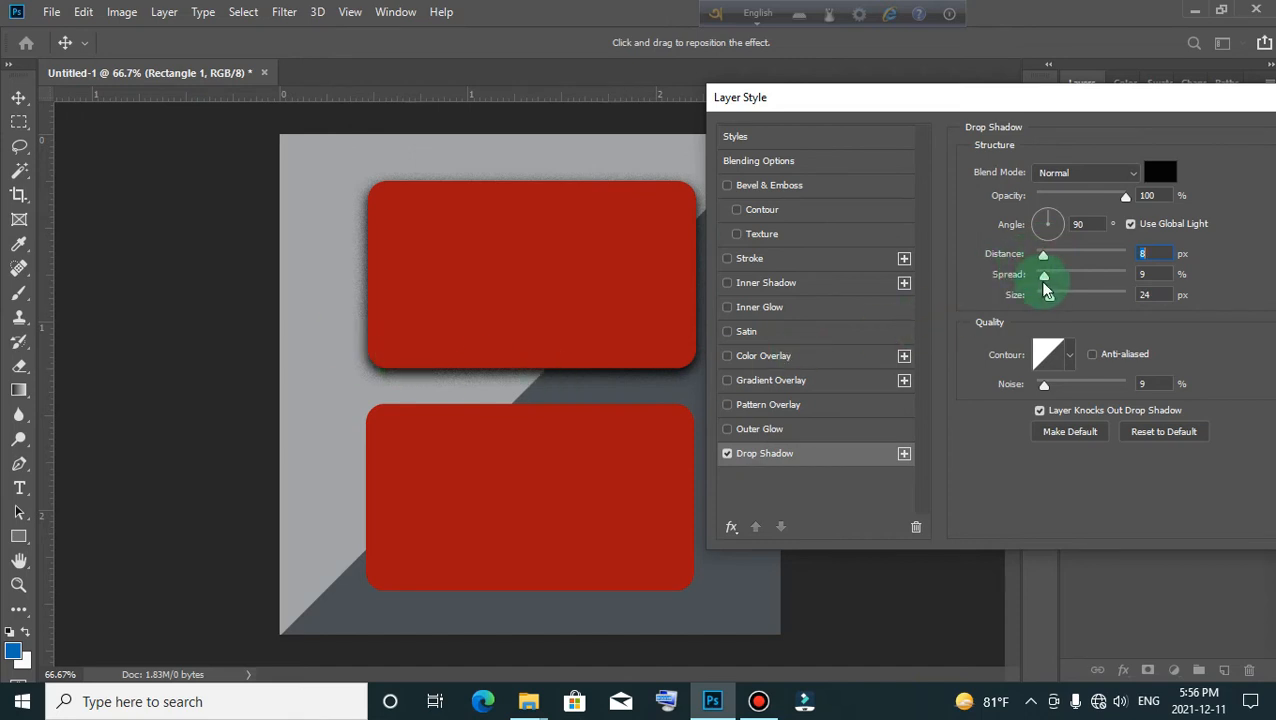
drag(1049, 296, 1046, 295)
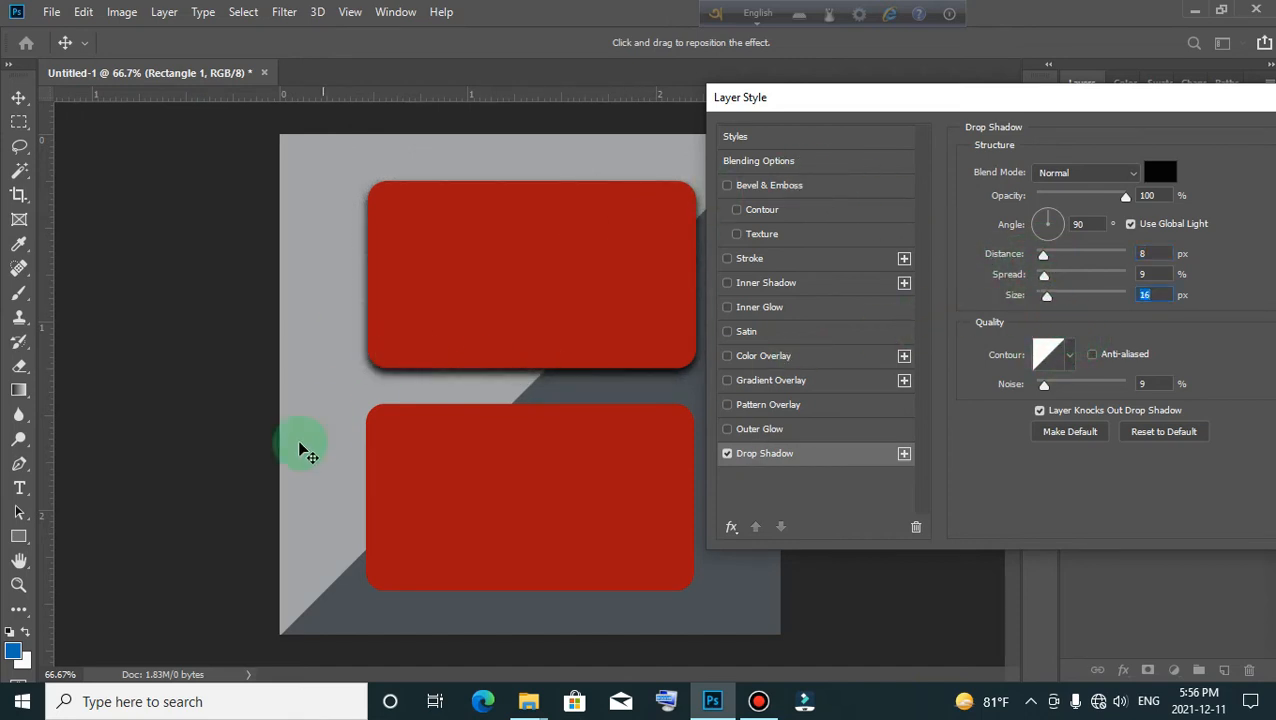
drag(1176, 100, 873, 119)
click(1068, 157)
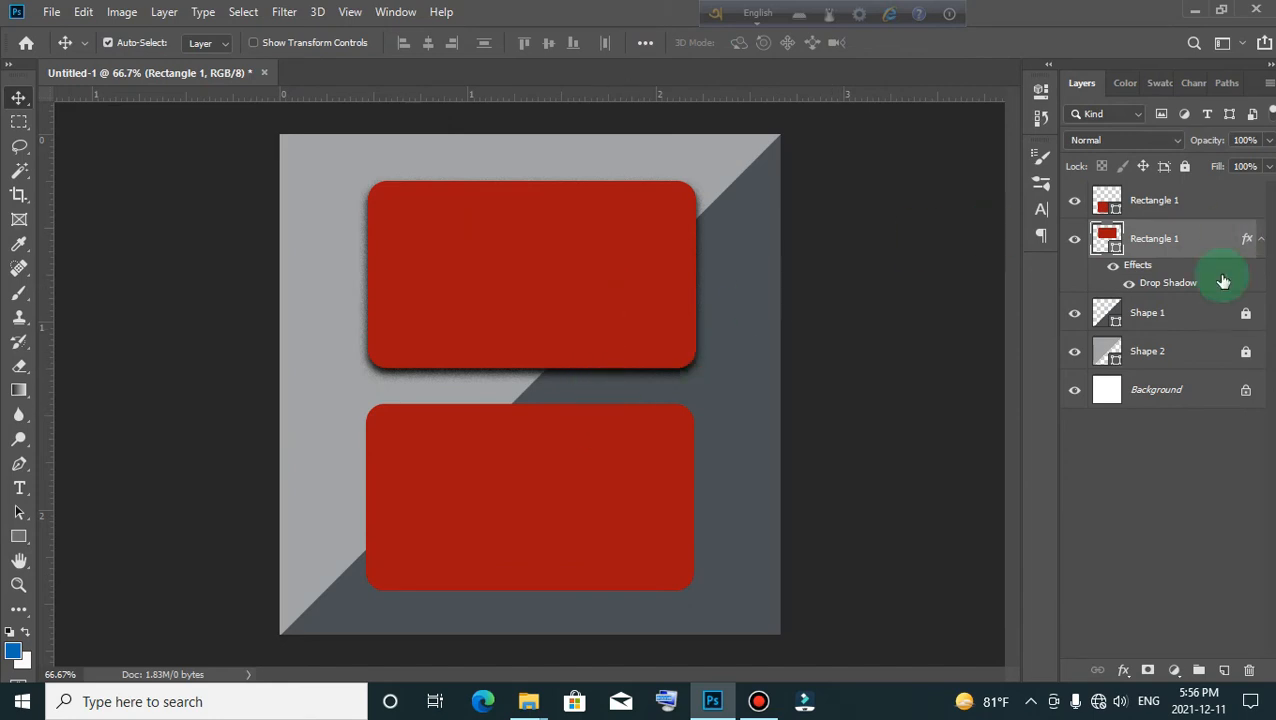
Apply a drop shadow to the lower red rectangle with 8 px distance, 9% spread and 16 px size
click(520, 447)
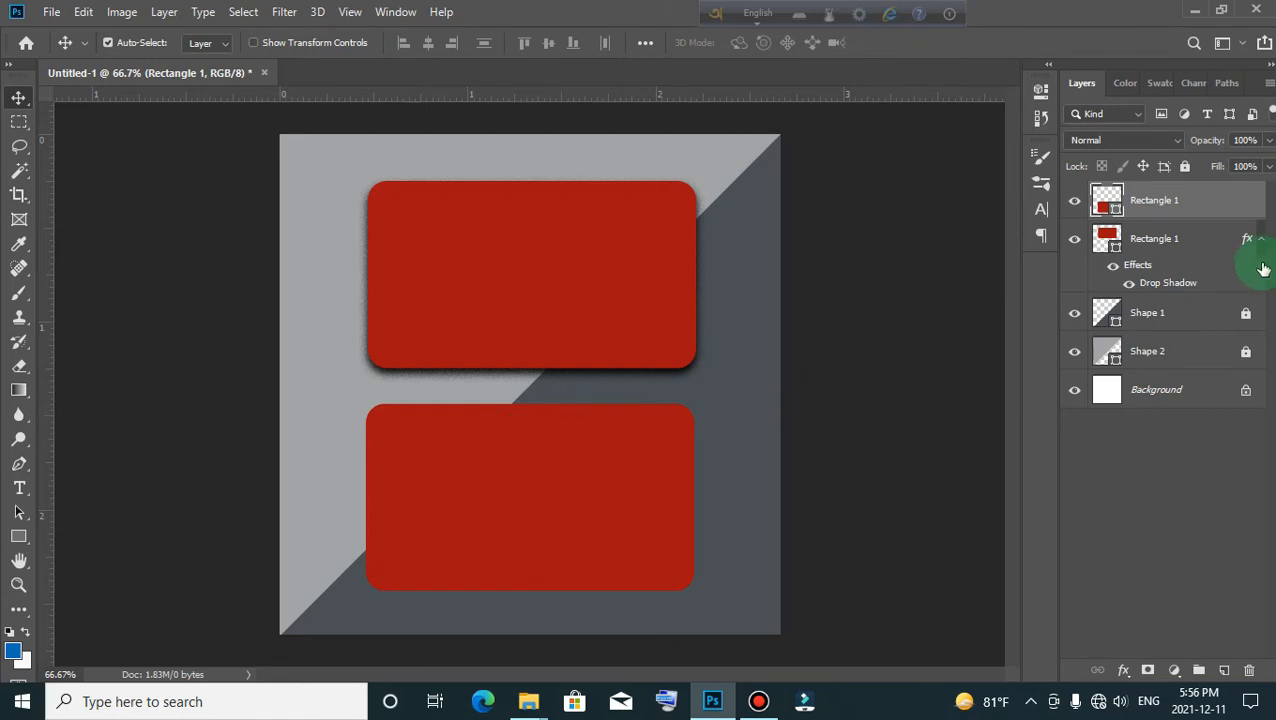
right_click(1207, 203)
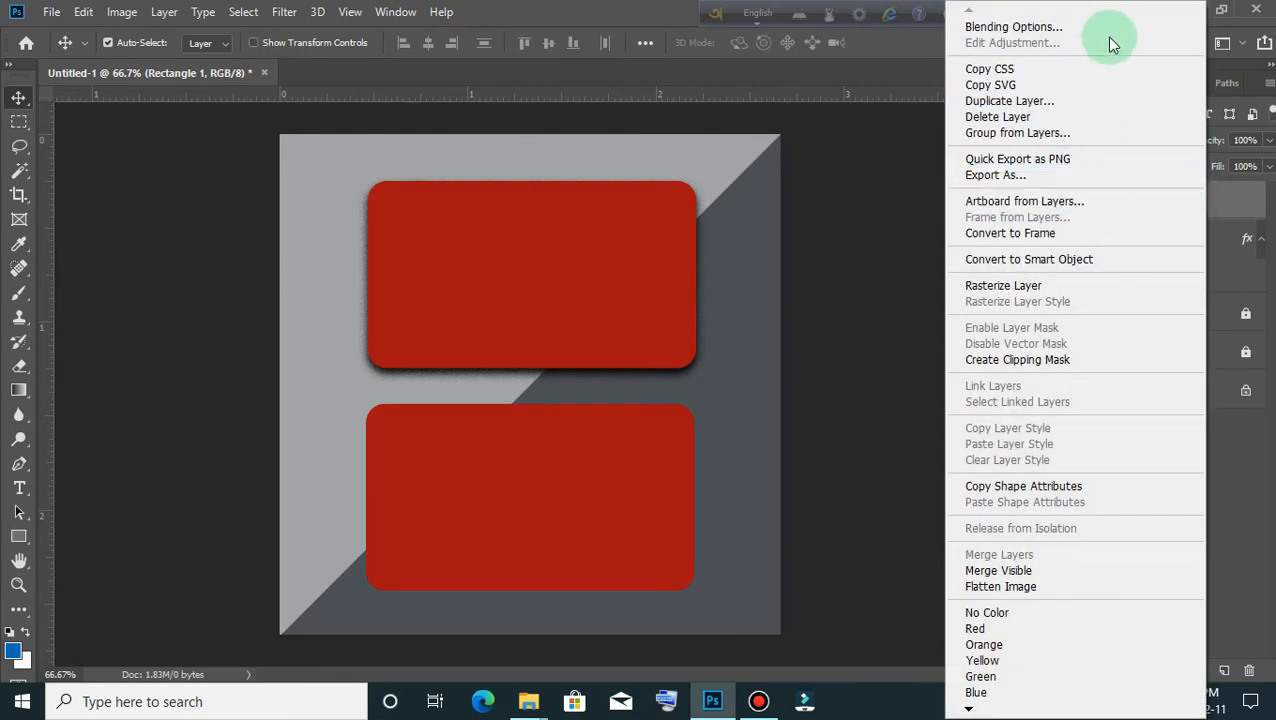
click(1096, 27)
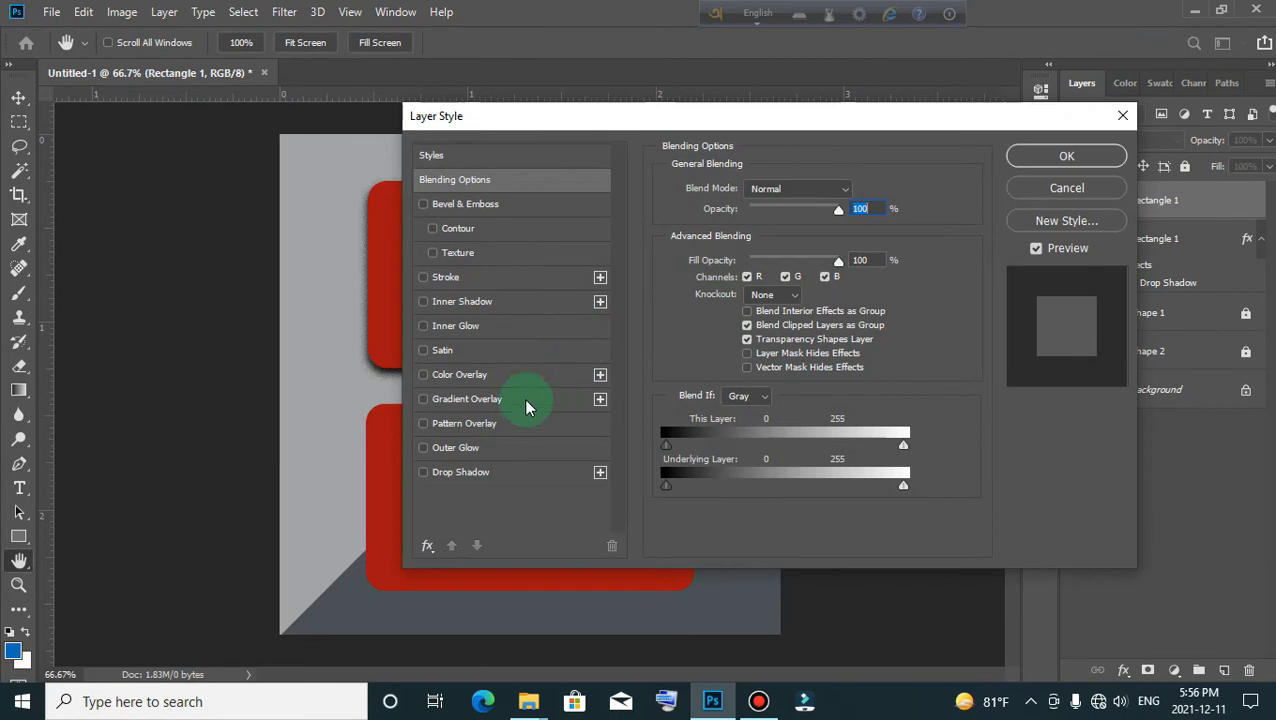
click(458, 476)
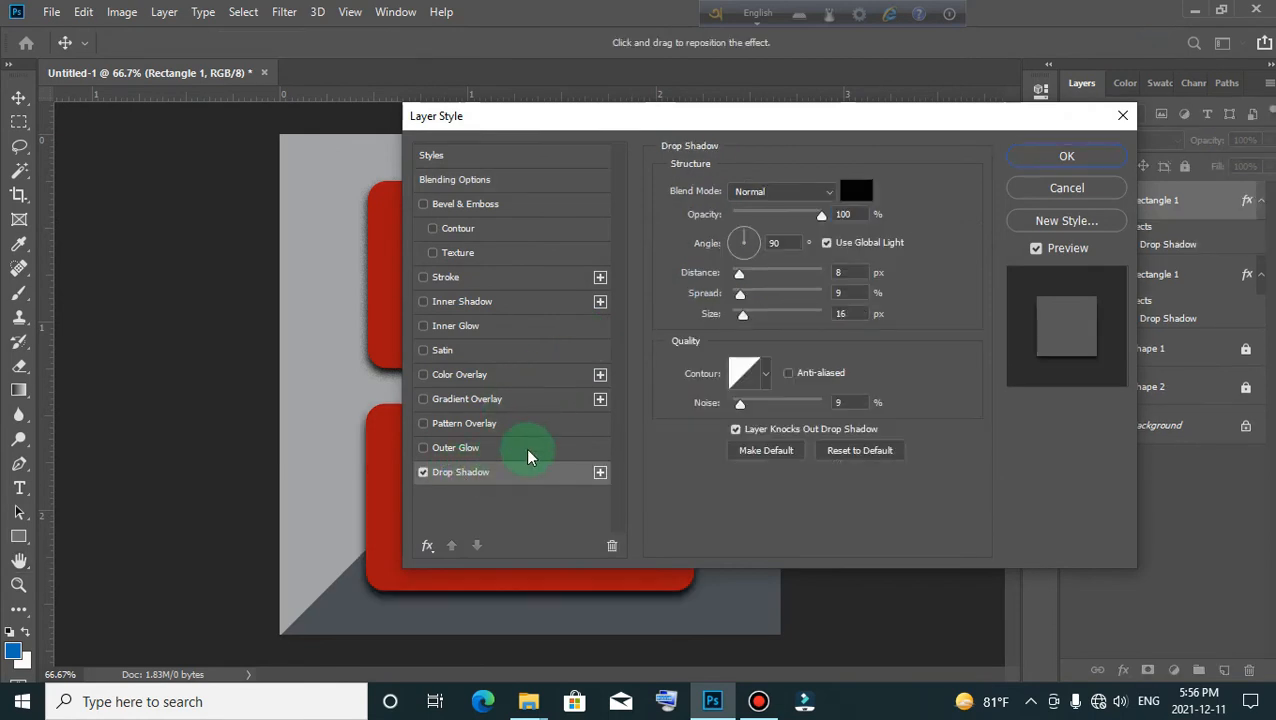
drag(852, 116, 1149, 37)
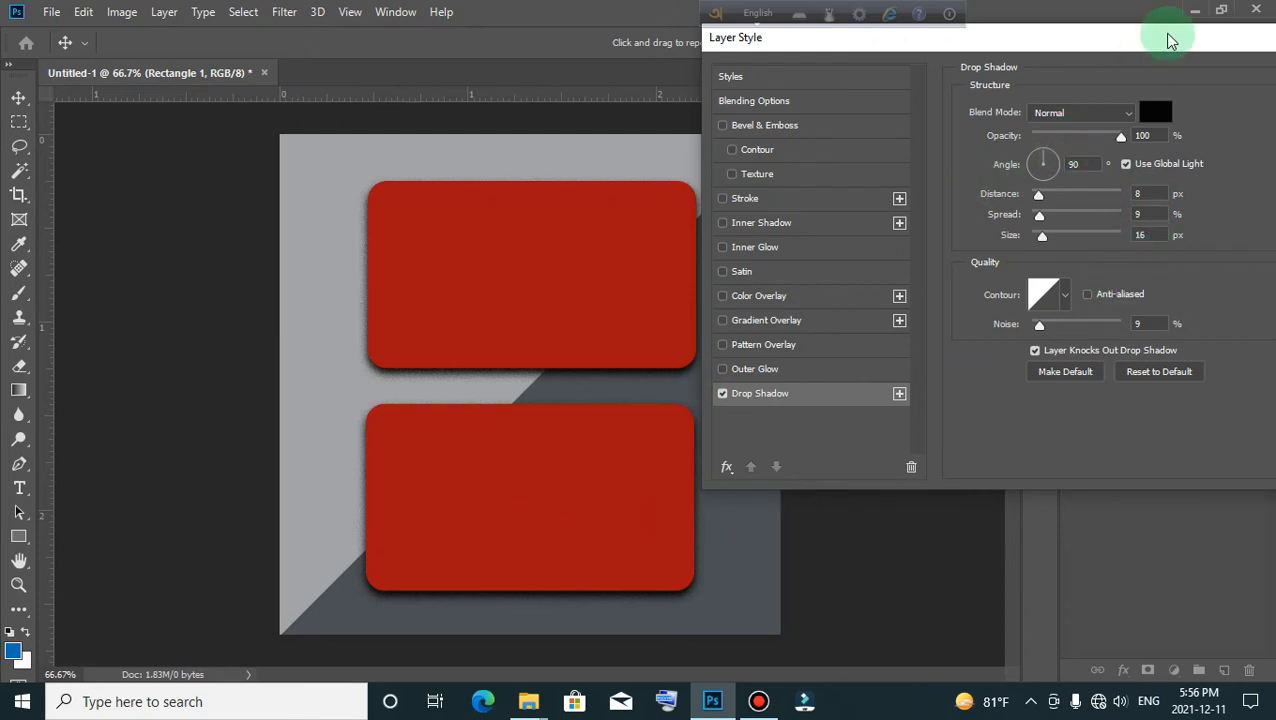
drag(1168, 35, 954, 57)
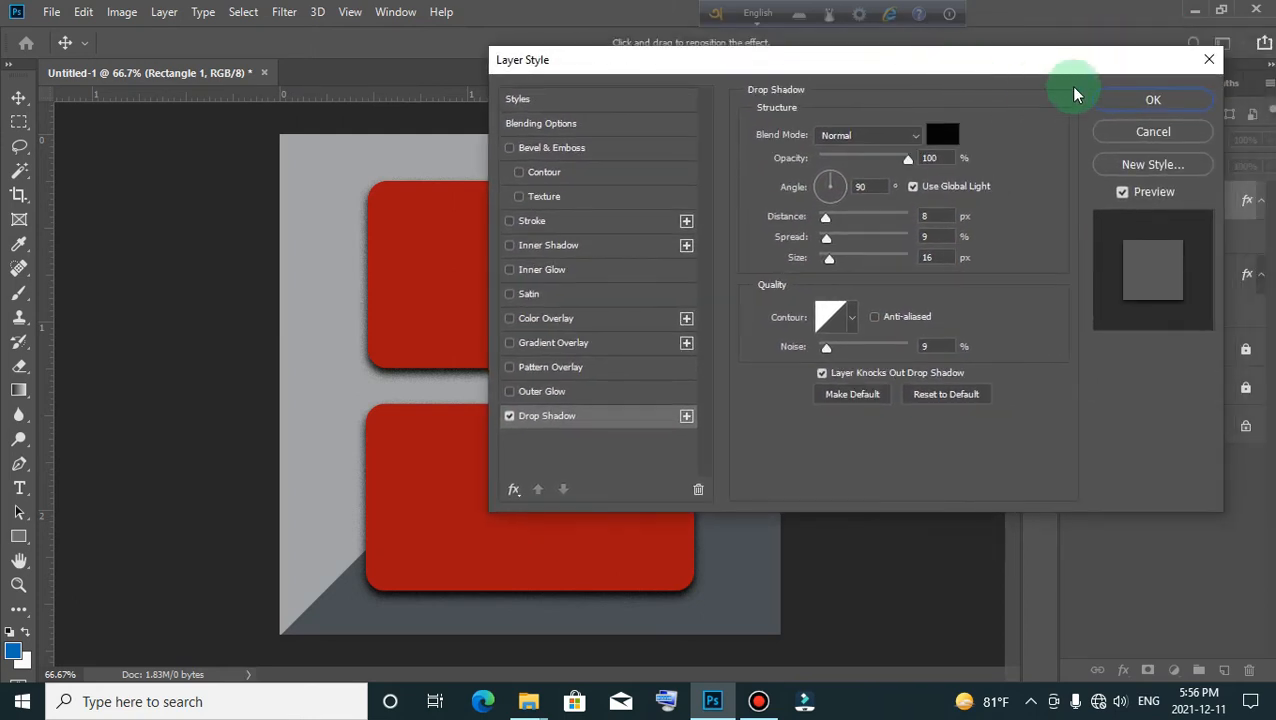
click(1153, 102)
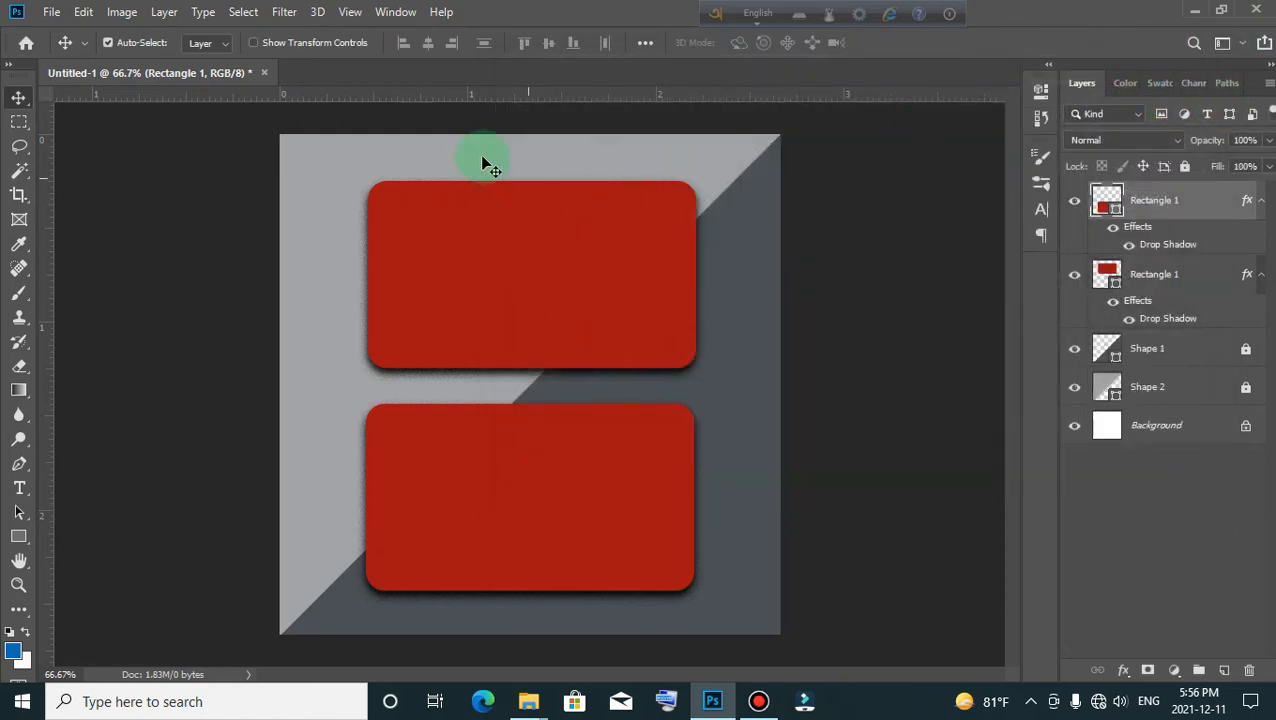
Convert the upper and lower red rectangle layers into separate smart objects
click(1118, 274)
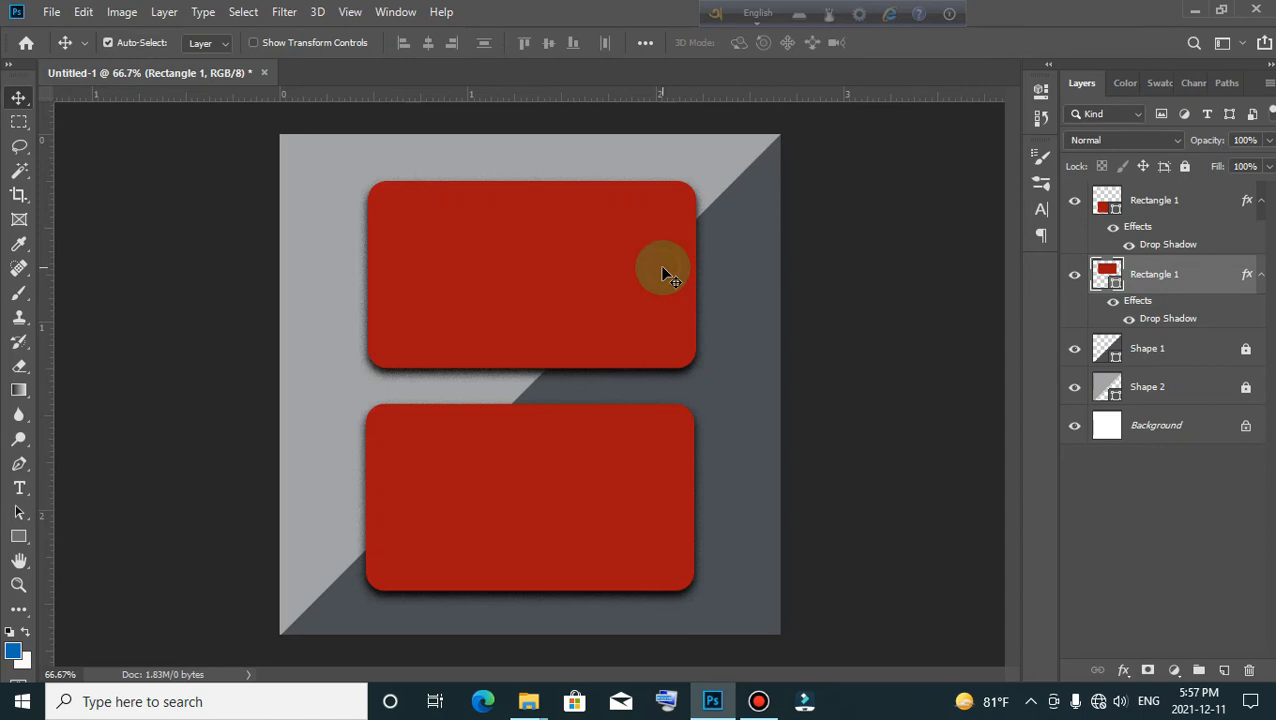
right_click(1177, 285)
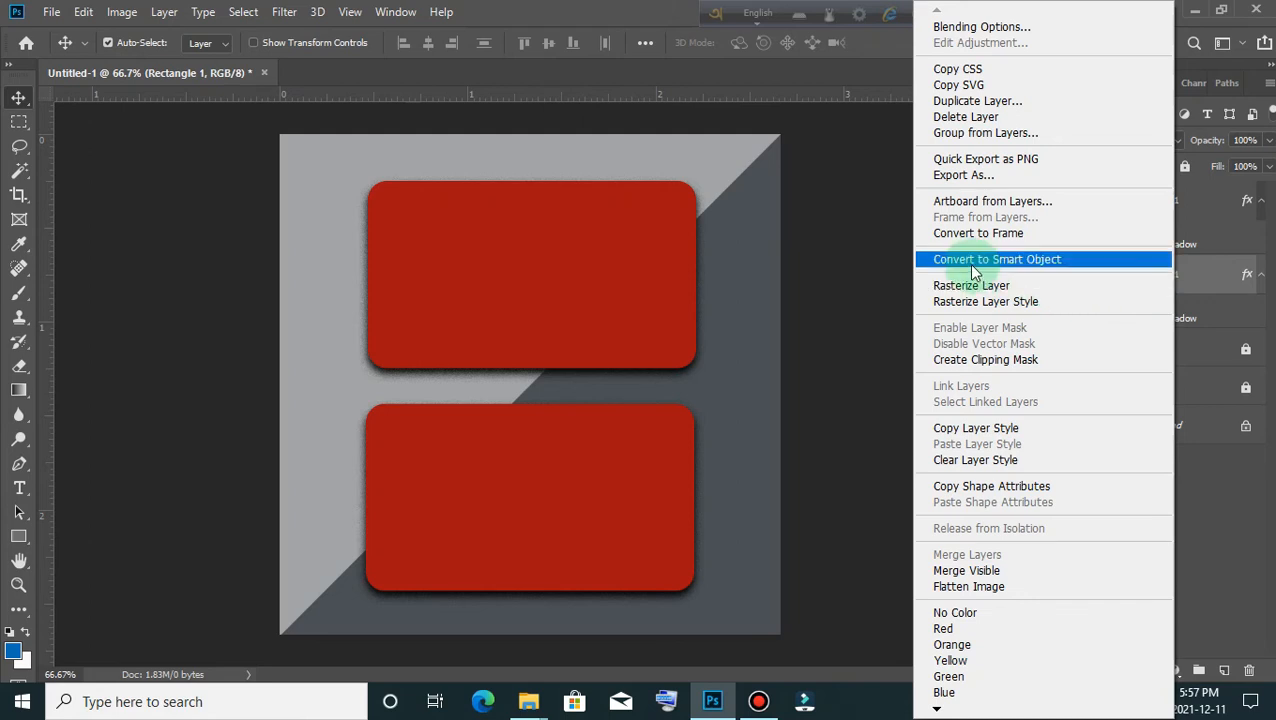
click(1030, 263)
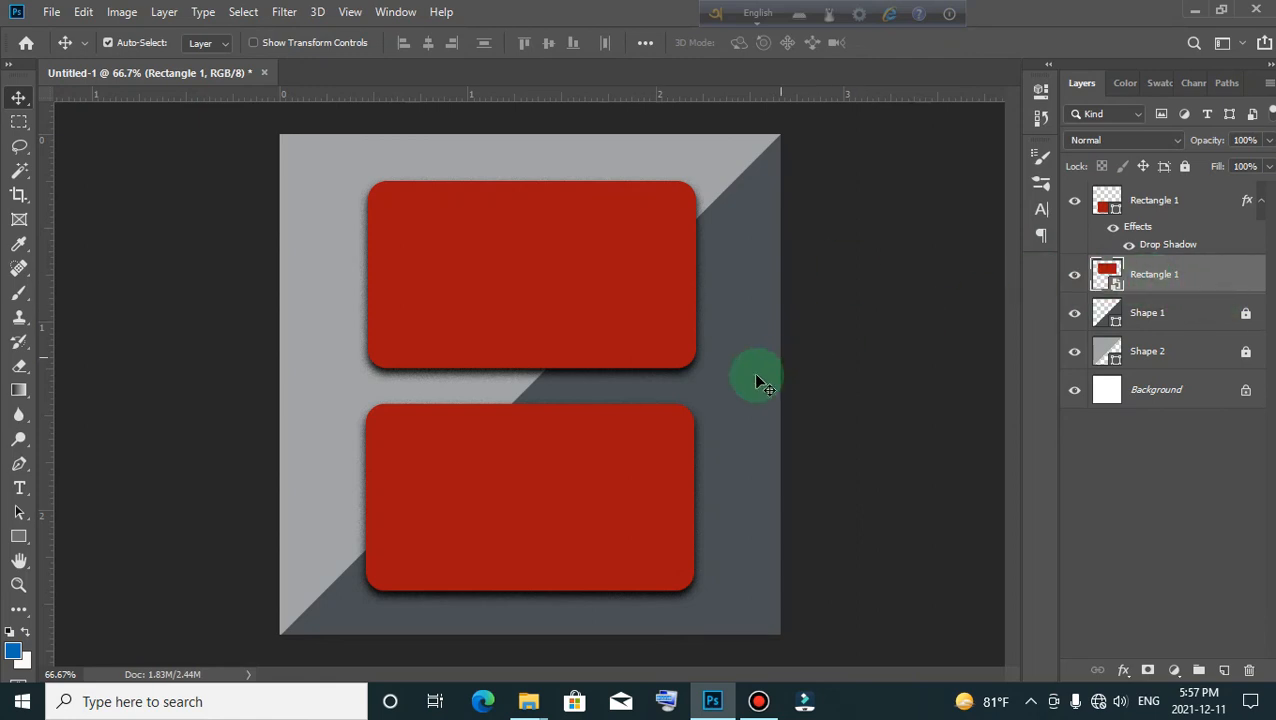
click(623, 454)
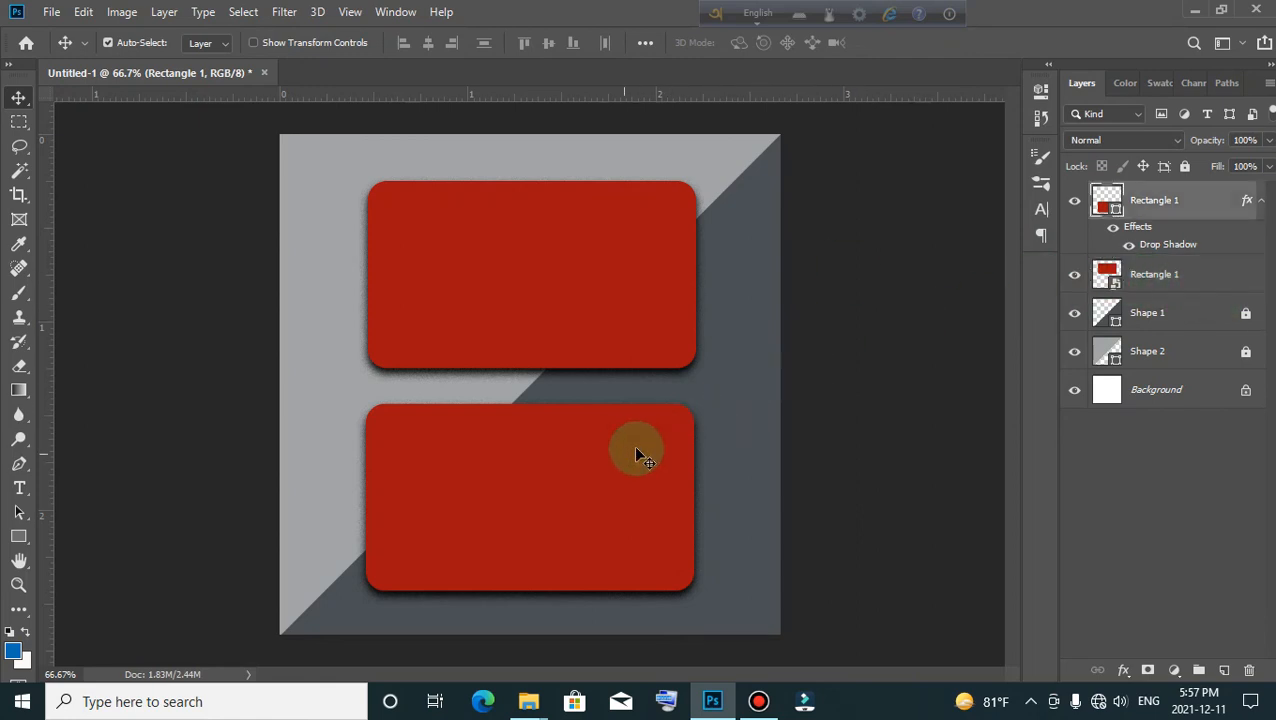
right_click(1180, 200)
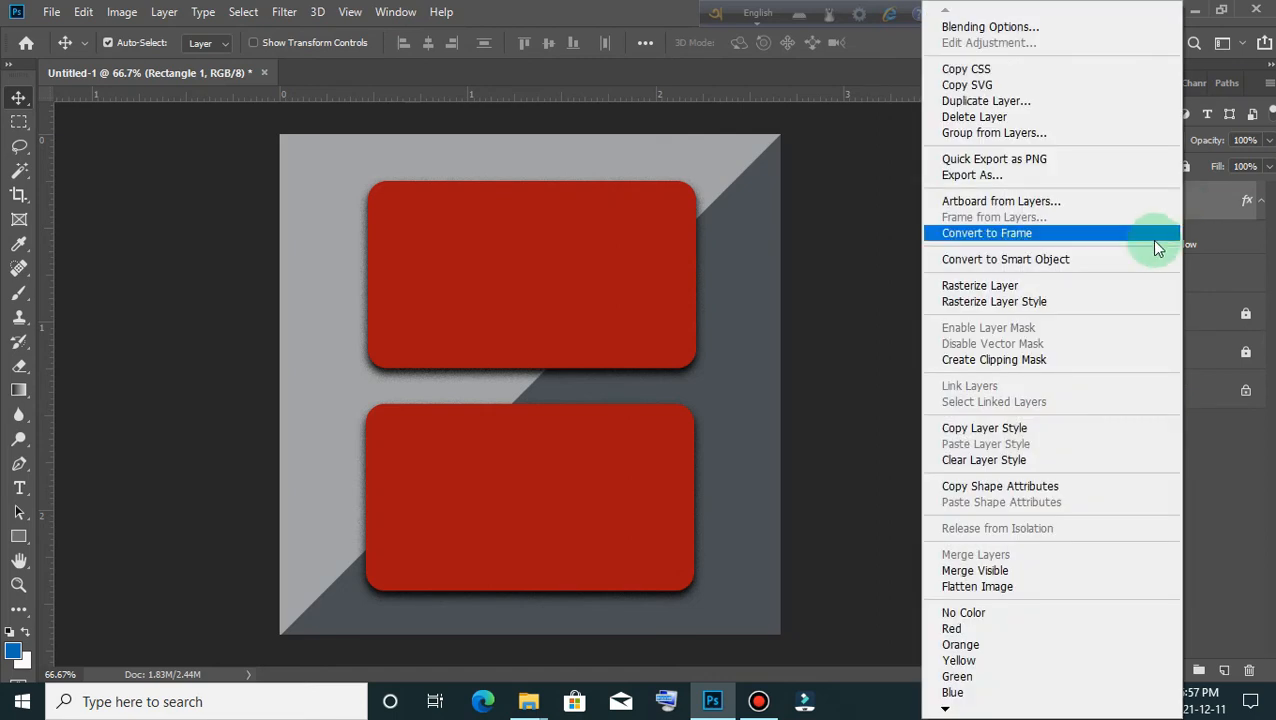
click(1010, 262)
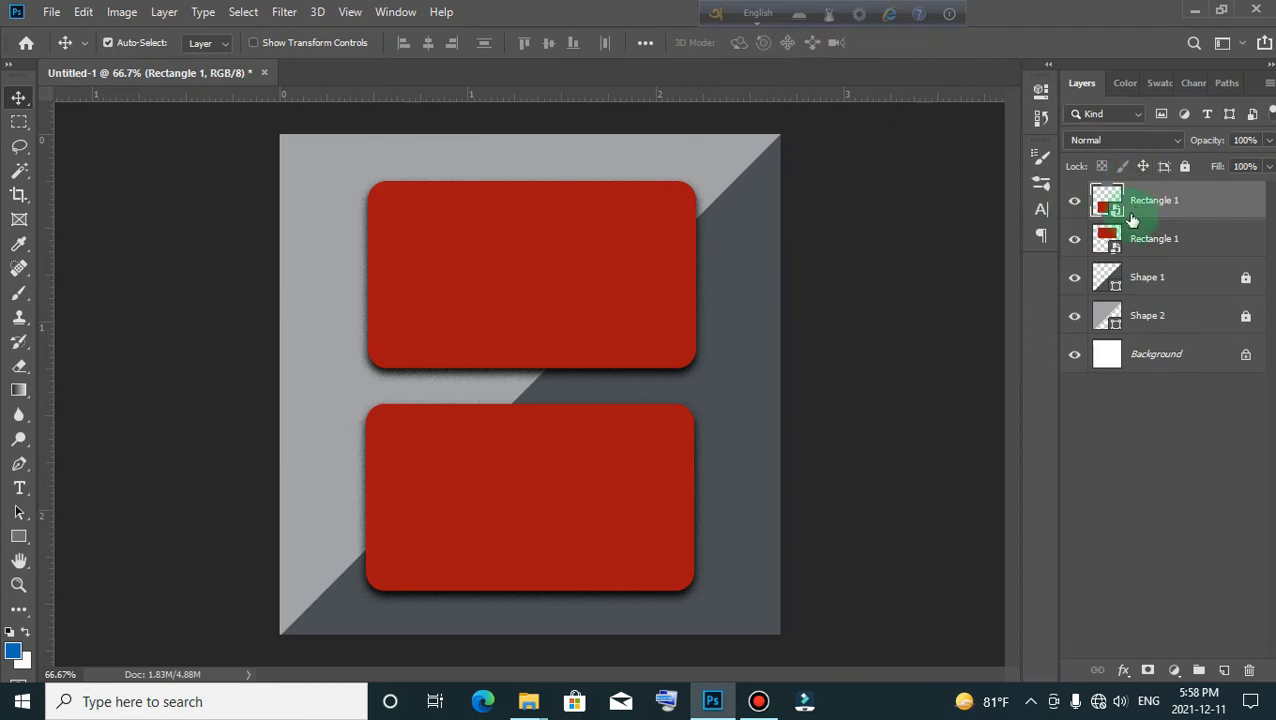
Rename the upper rectangle's layer FONT and the lower rectangle's layer BACK
click(660, 247)
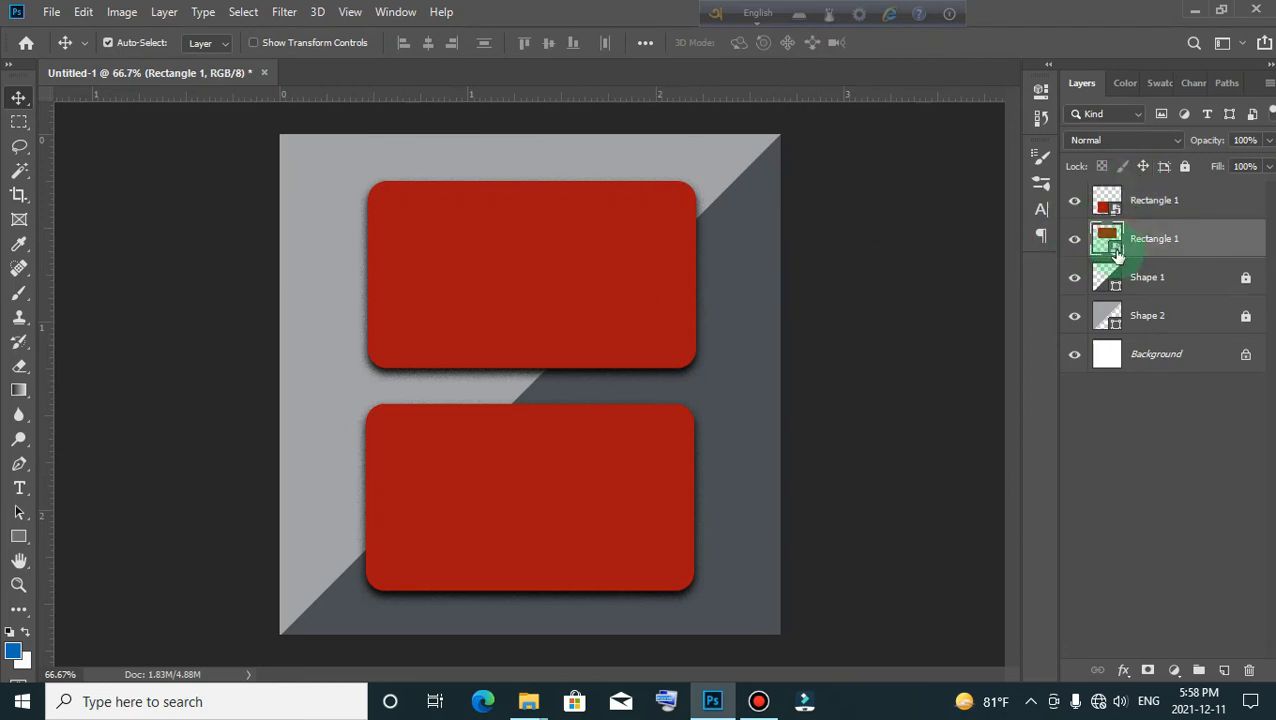
double_click(1180, 238)
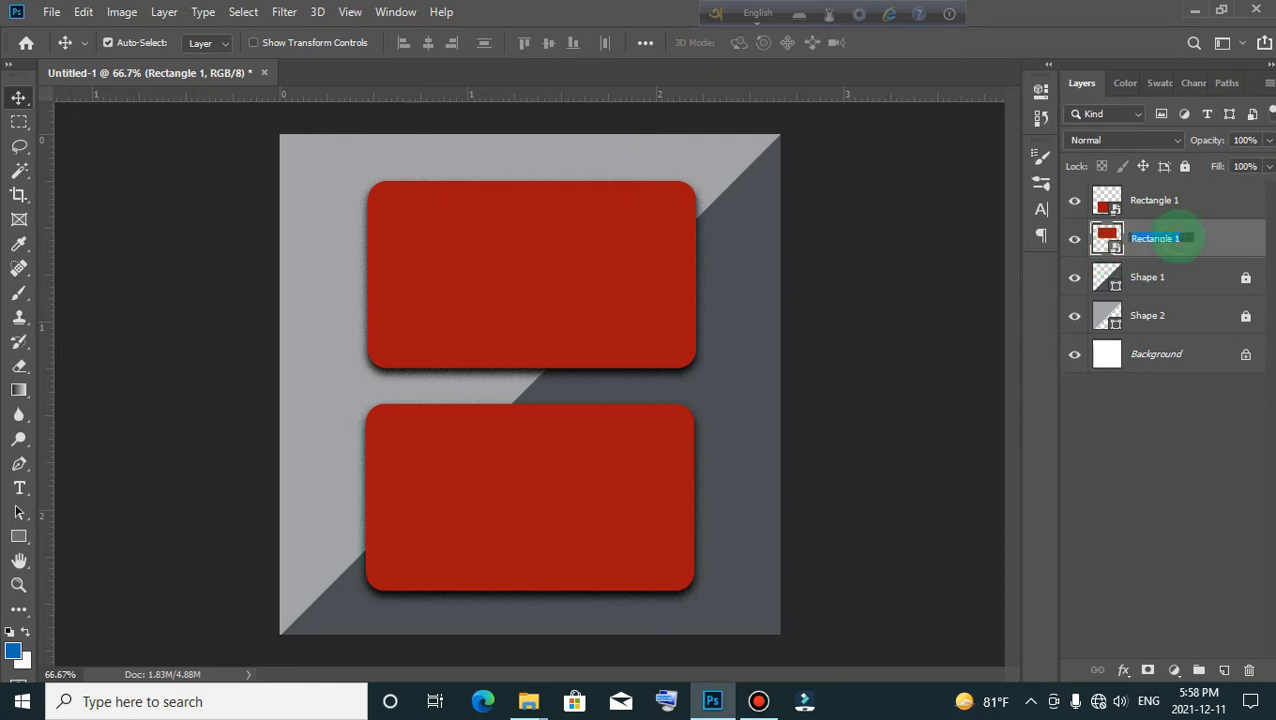
key(BackSpace)
text(FONT)
key(Return)
double_click(1152, 202)
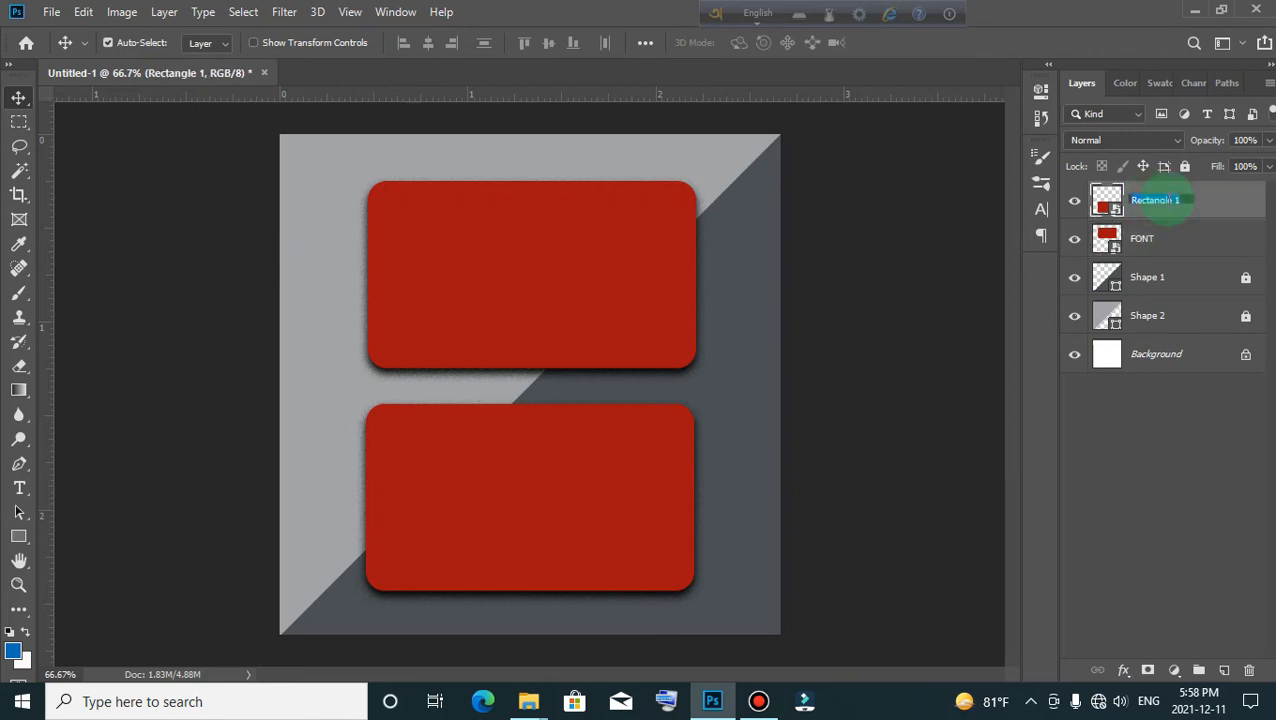
text(BACK)
click(1150, 230)
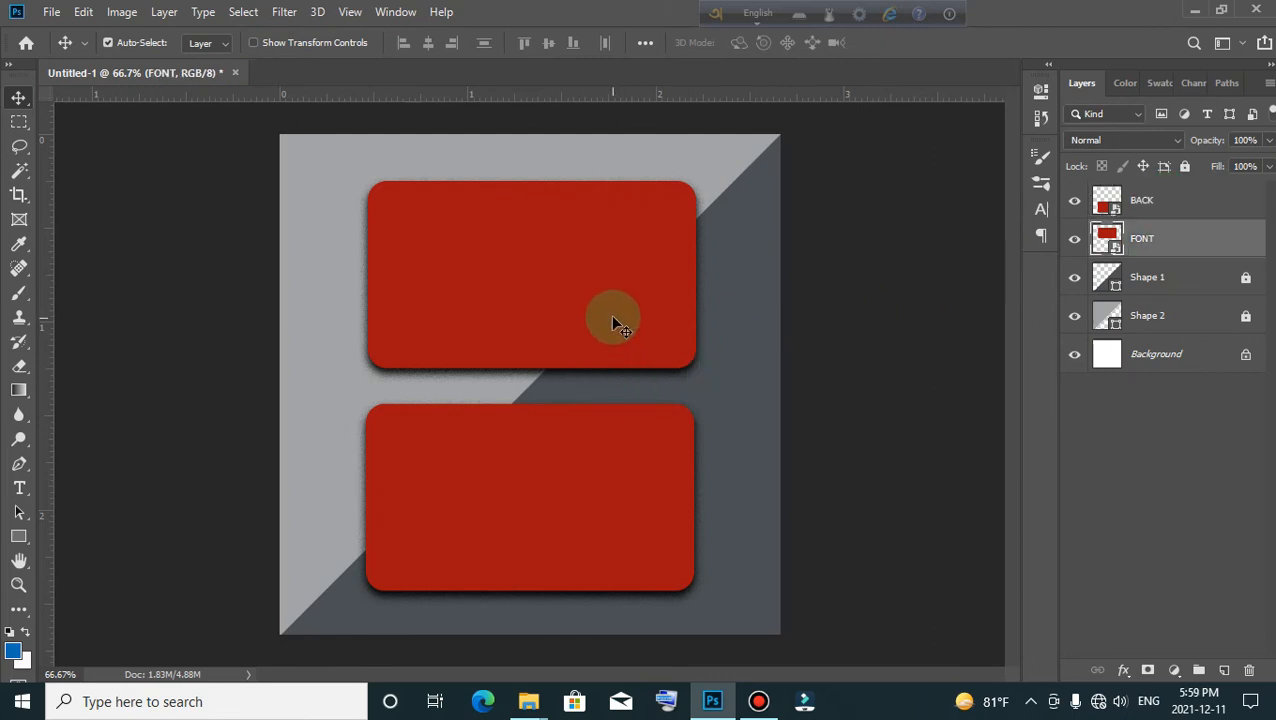
Open the FONT smart object's contents and place the desktop image simple_PSD_business_card_template FONT 01 in it as an embedded file
double_click(1114, 255)
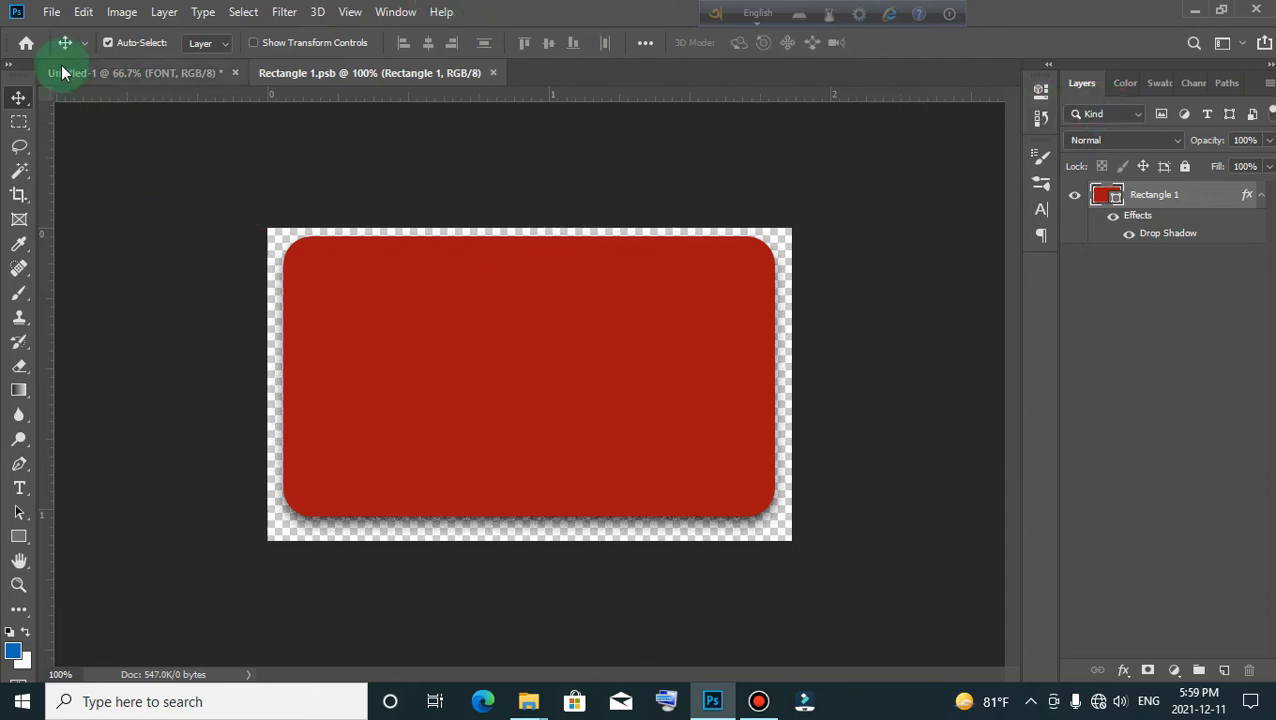
click(52, 14)
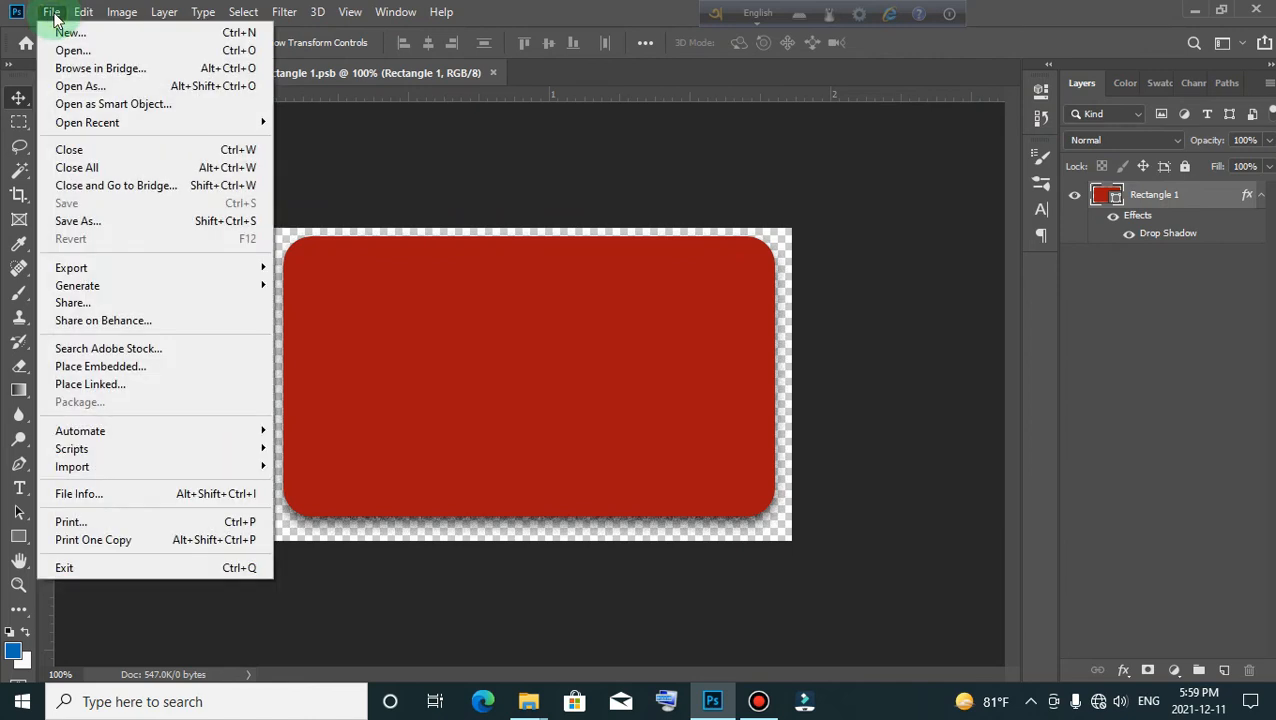
click(145, 370)
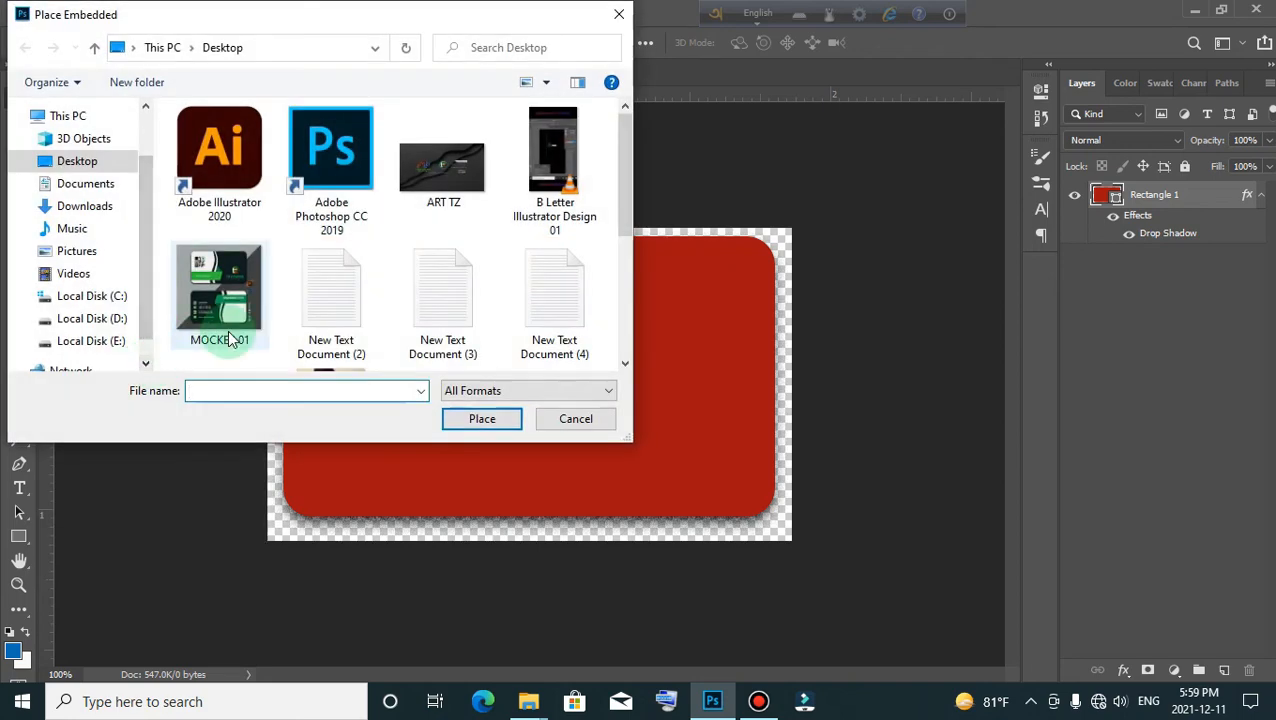
scroll(456, 240, down, 3)
scroll(400, 235, up, 3)
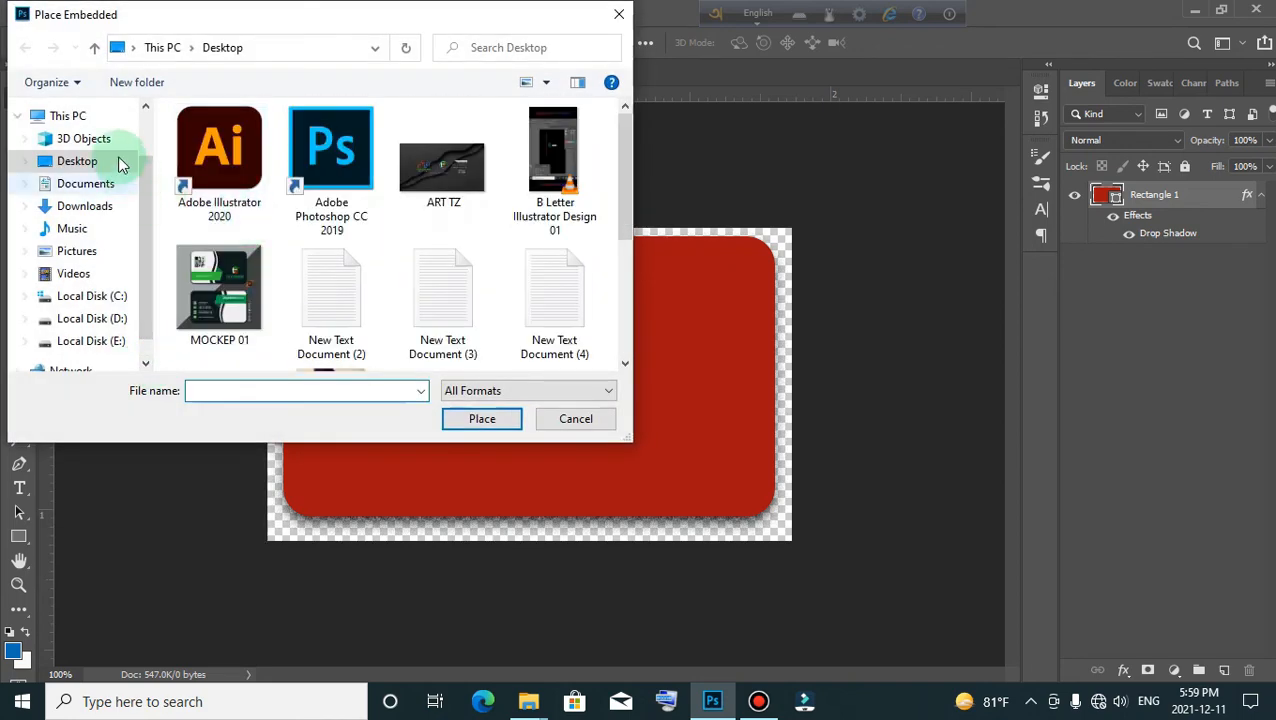
scroll(90, 250, down, 1)
scroll(88, 262, up, 2)
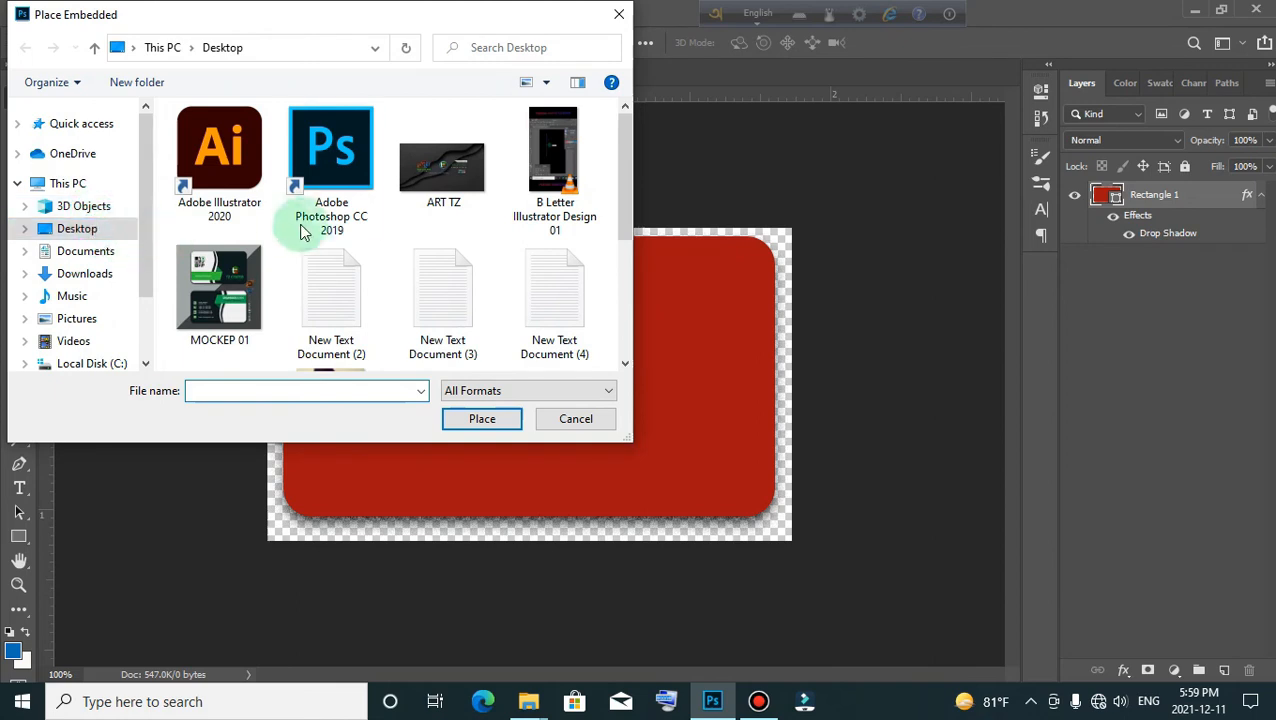
click(118, 238)
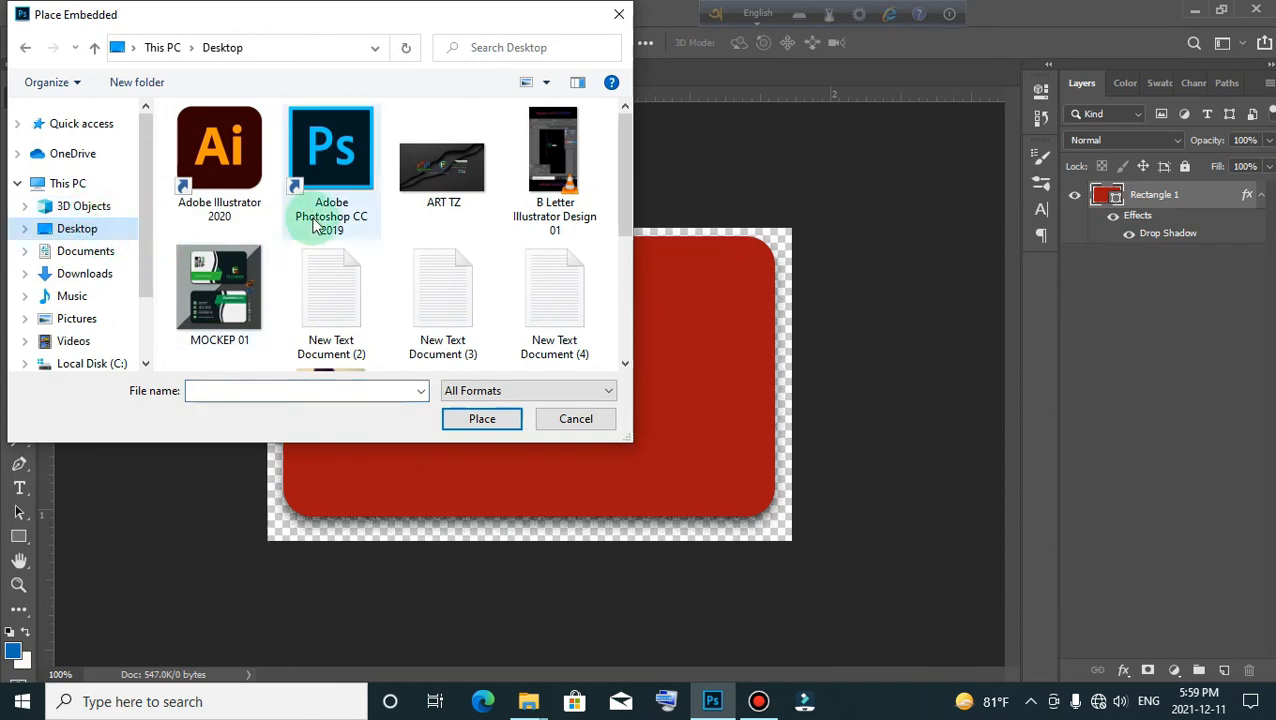
scroll(280, 230, down, 3)
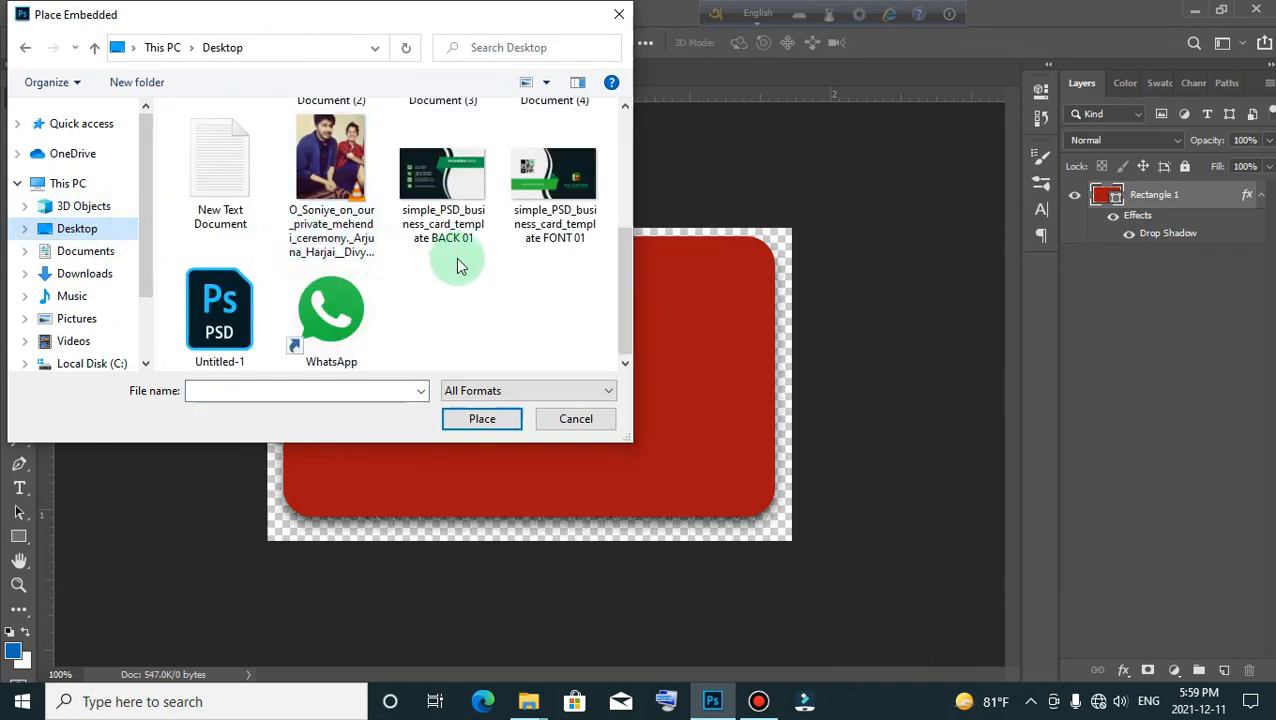
double_click(541, 185)
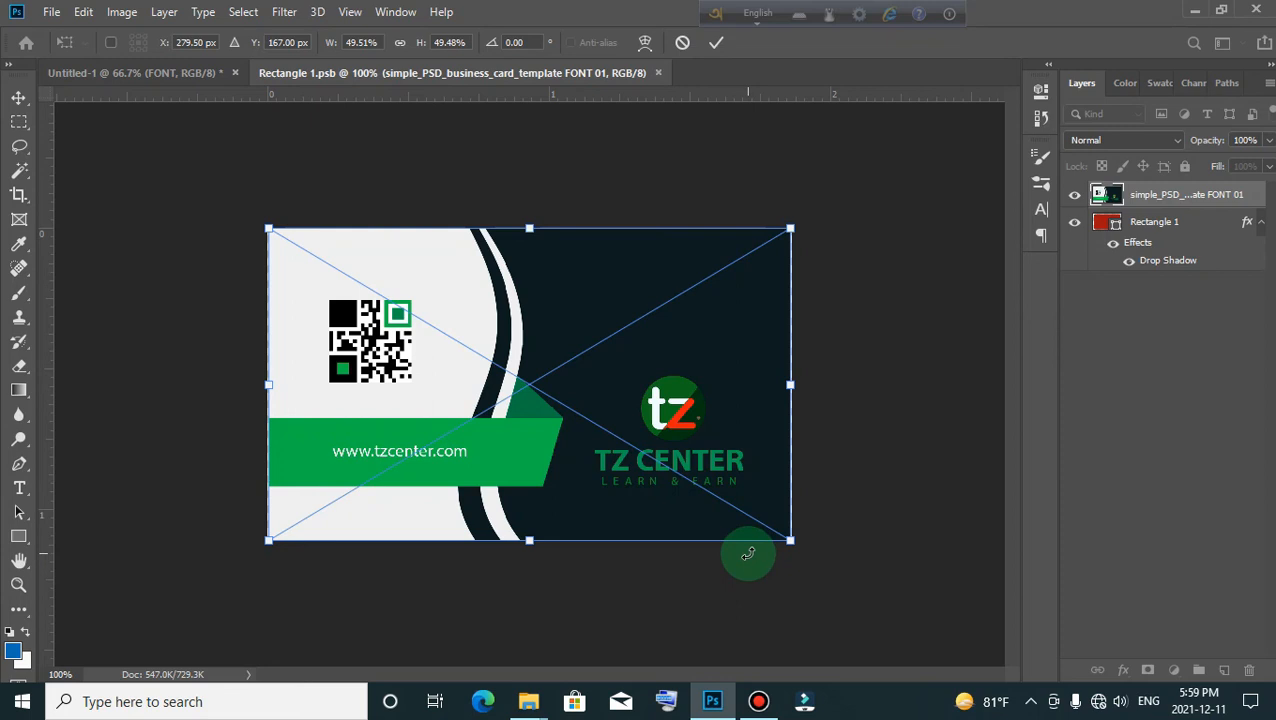
Enlarge the placed front artwork to about 52.9% width and 56% height and clip it to the red rounded rectangle
drag(790, 541, 808, 561)
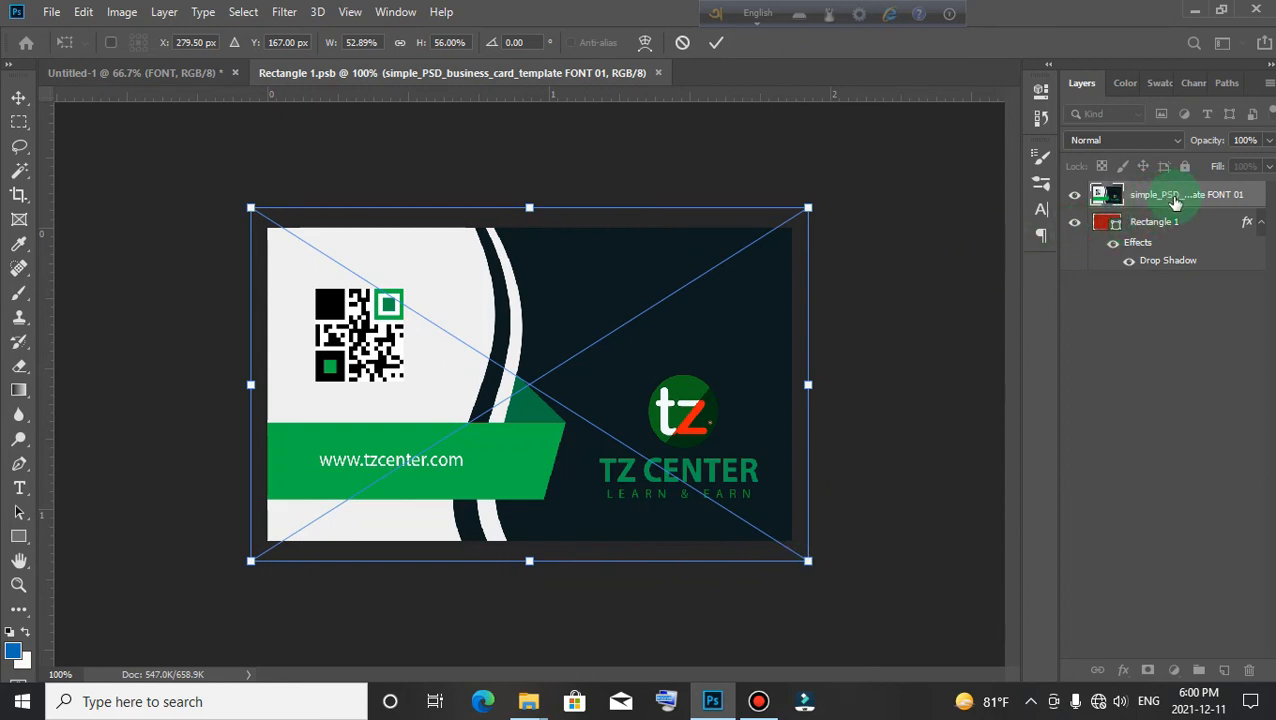
key(Return)
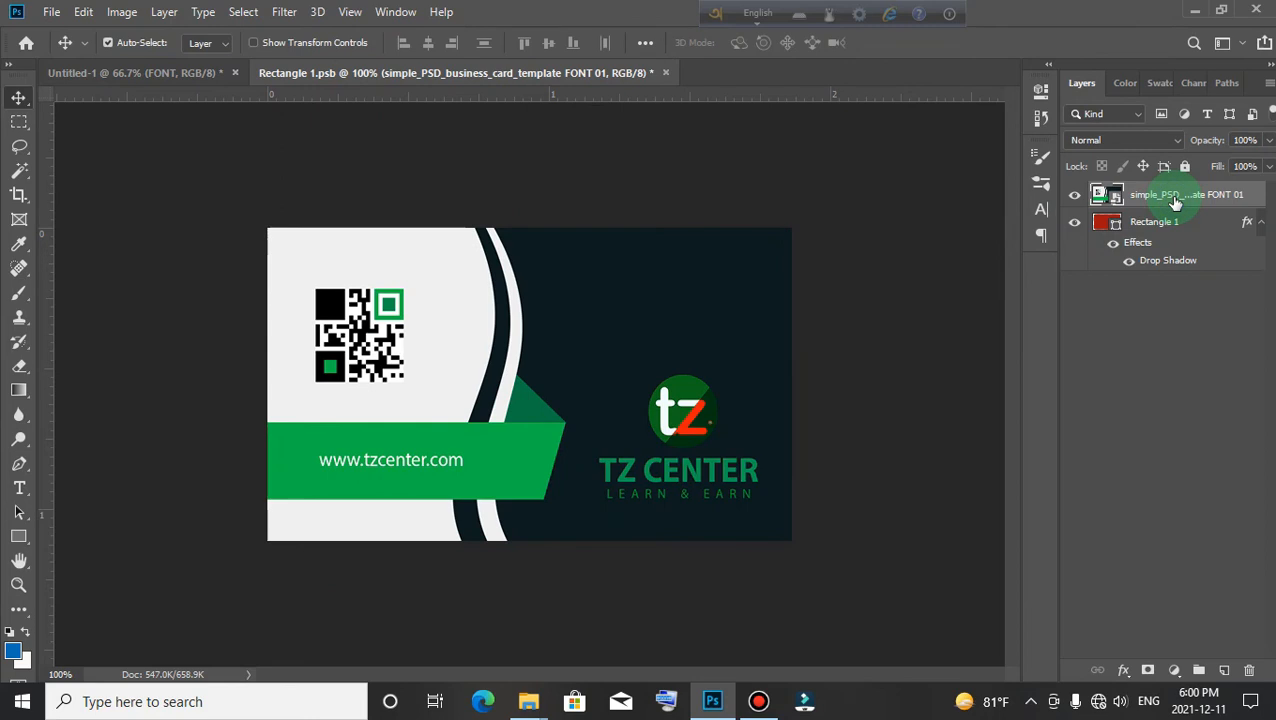
right_click(1174, 199)
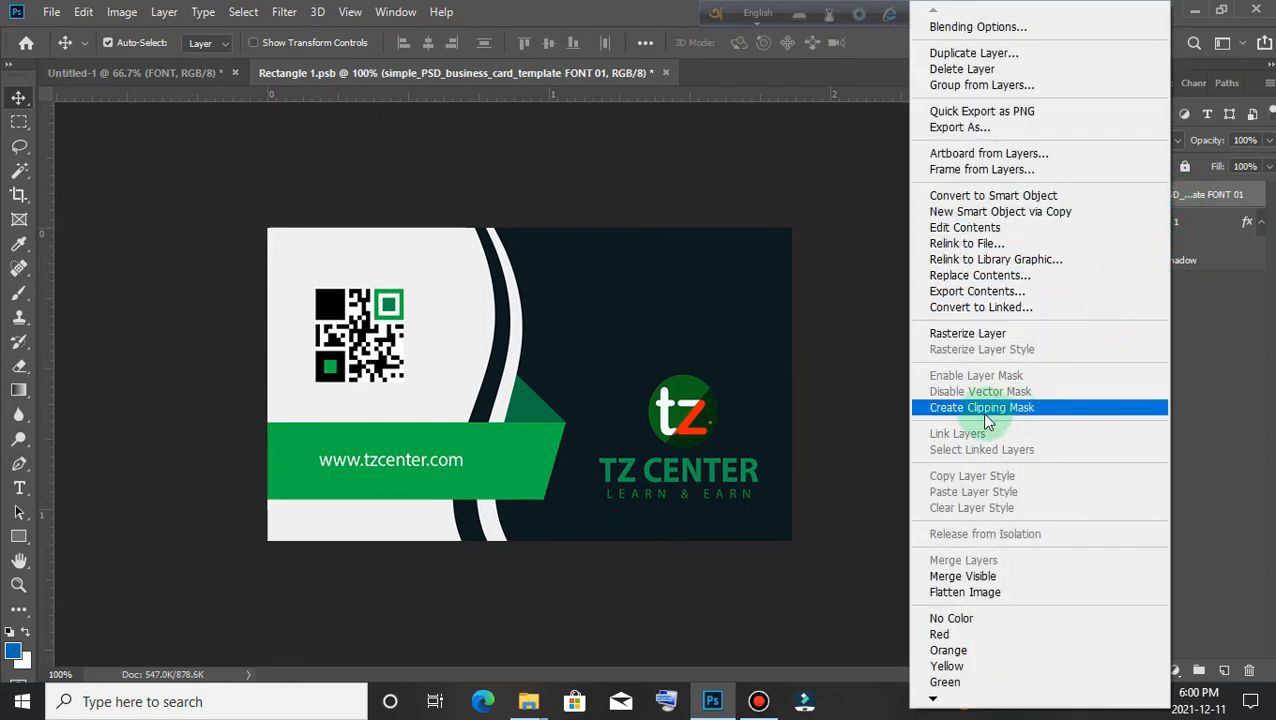
click(1012, 410)
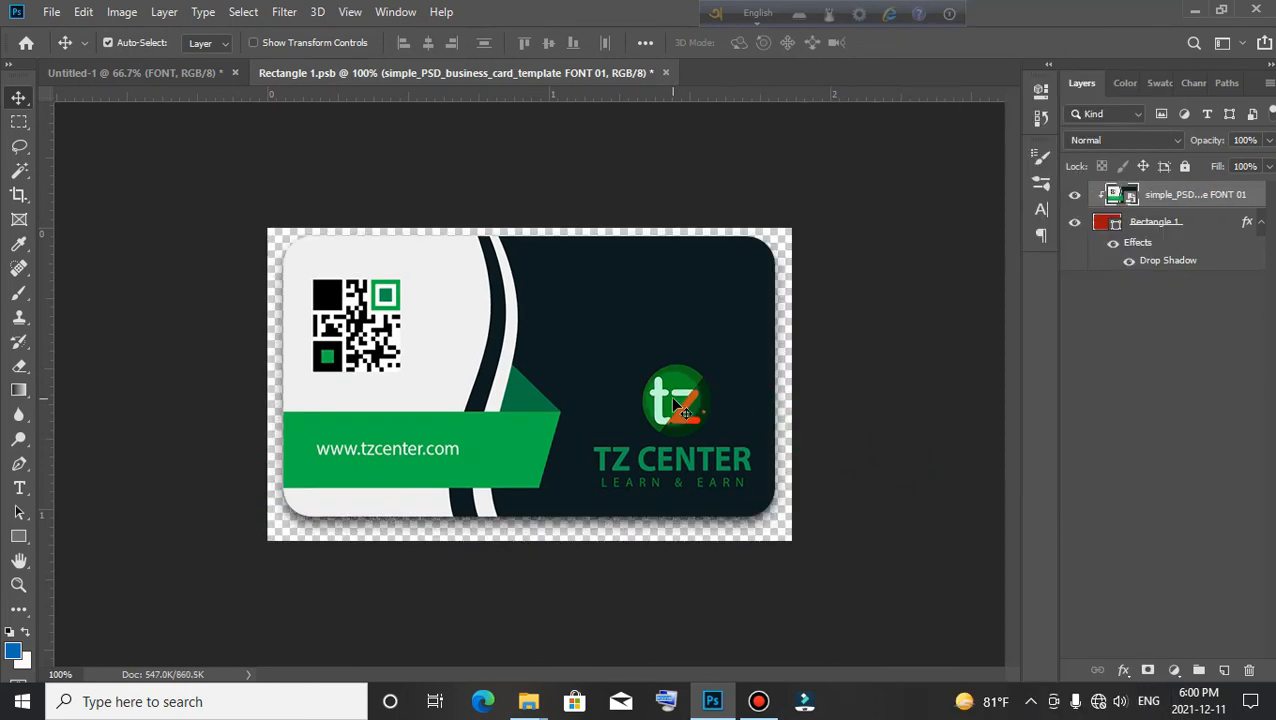
Shift the clipped front artwork slightly up and left within the card, and save and close the smart object's contents
drag(673, 400, 668, 415)
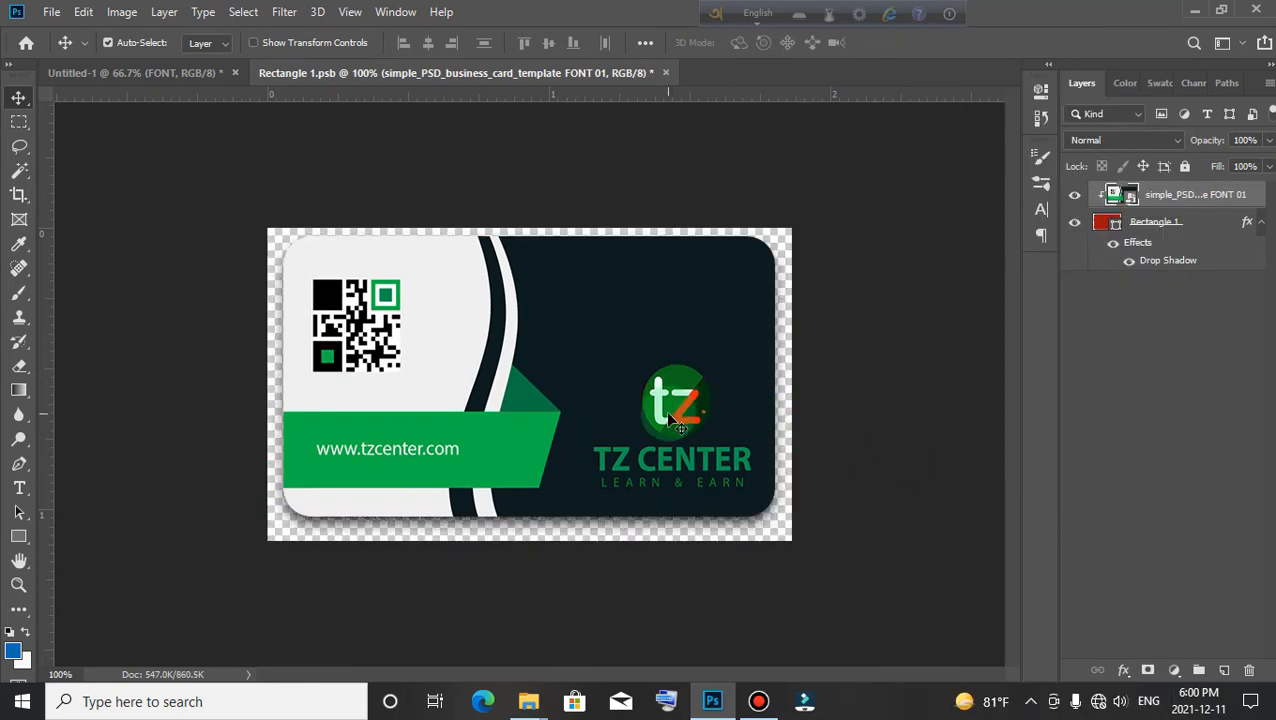
drag(672, 420, 666, 158)
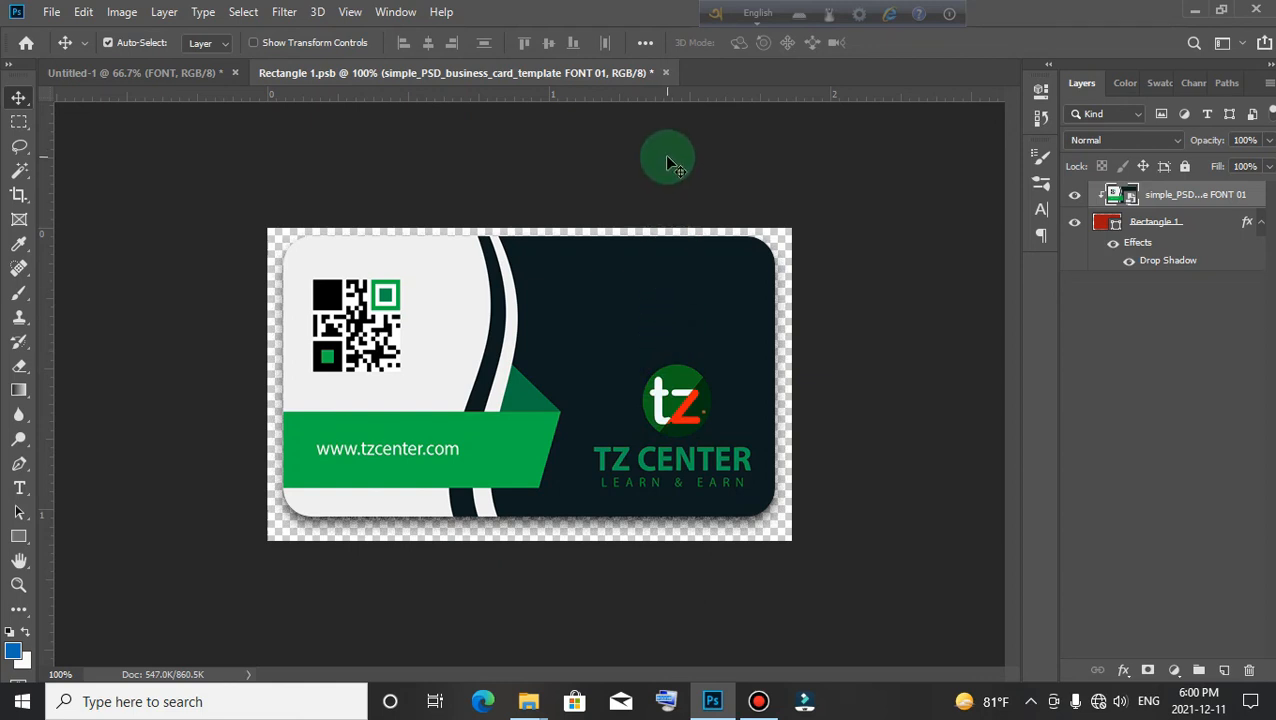
click(665, 74)
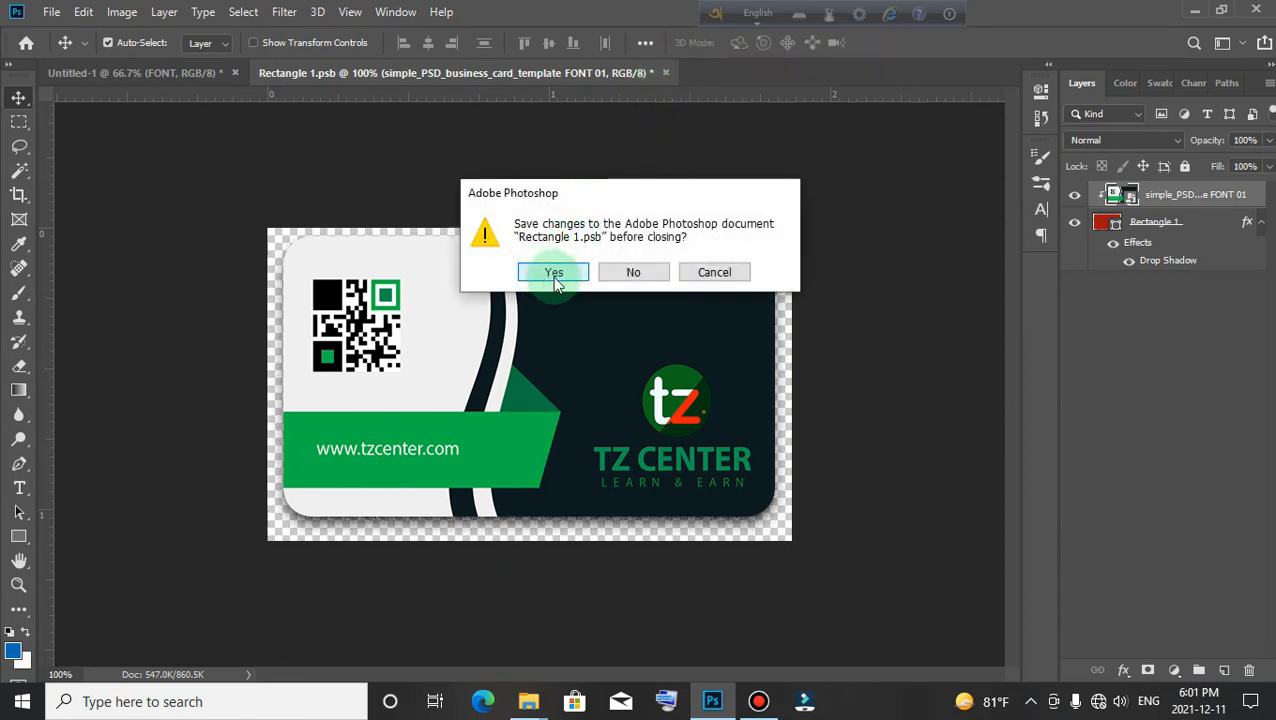
click(556, 274)
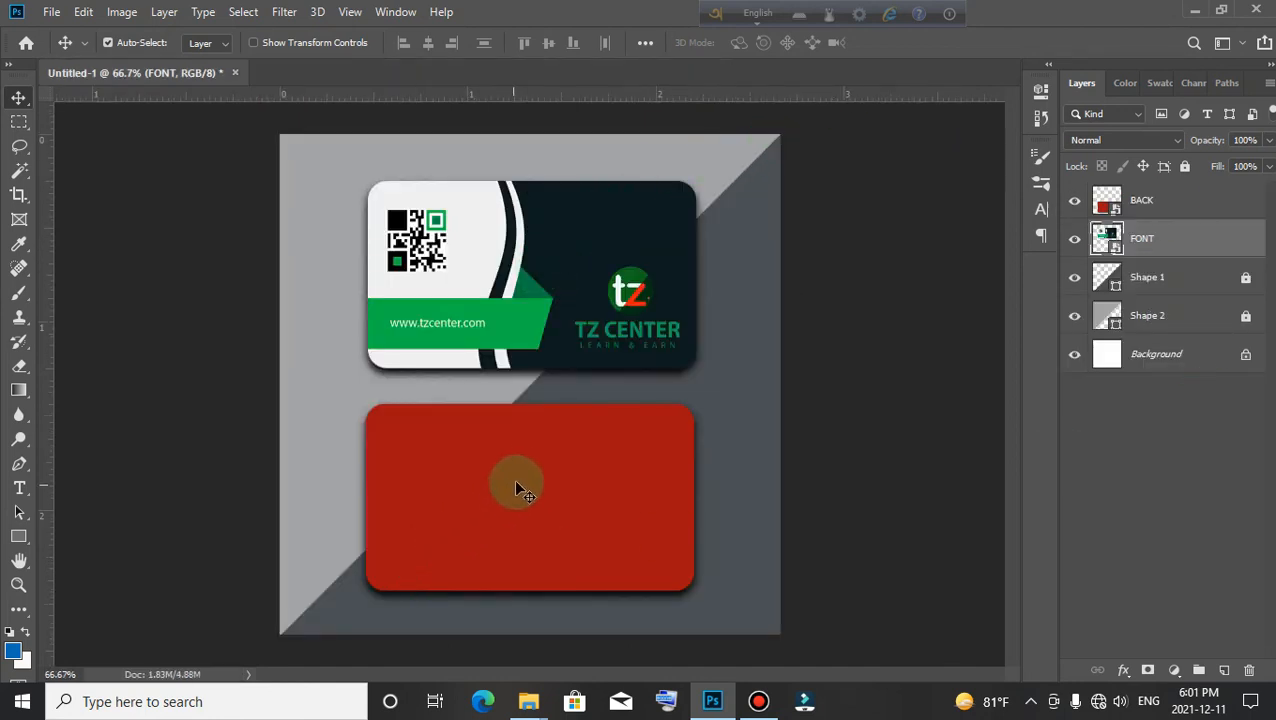
Embed the desktop image simple_PSD_business_card_template BACK 01 in the BACK smart object's contents, scaled to about 51.3% width and 54.5% height
click(563, 480)
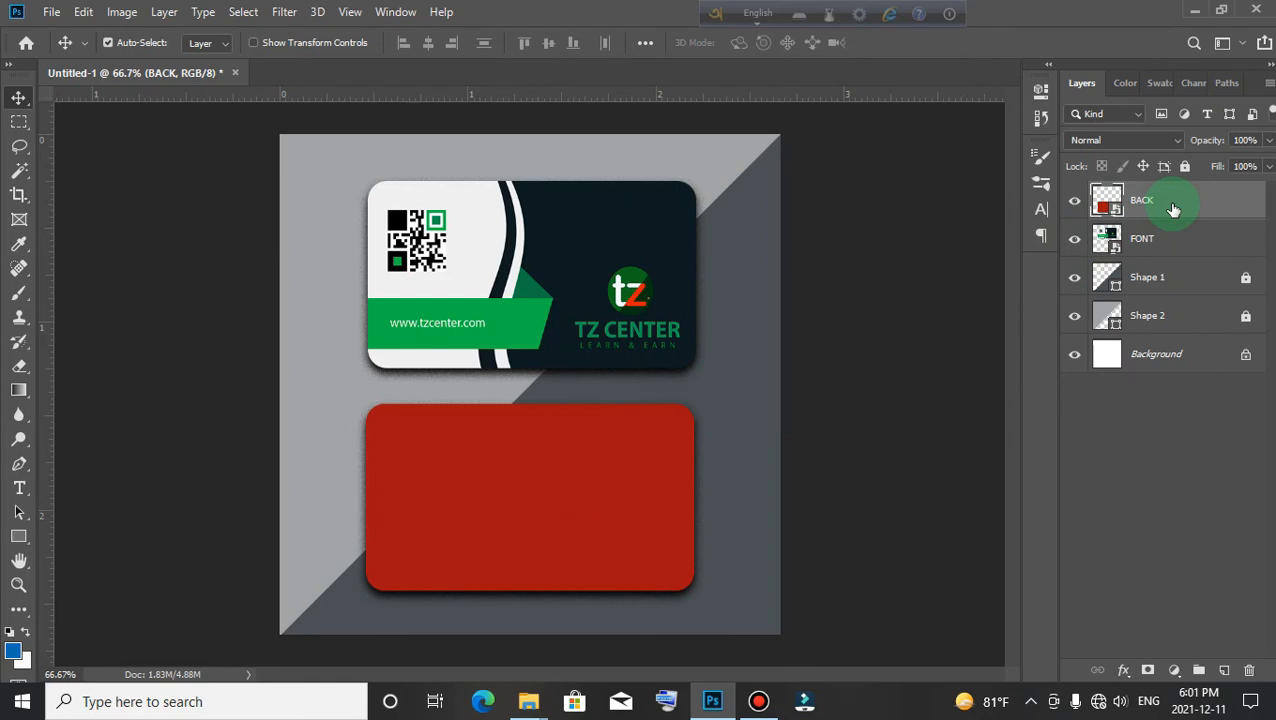
double_click(1113, 207)
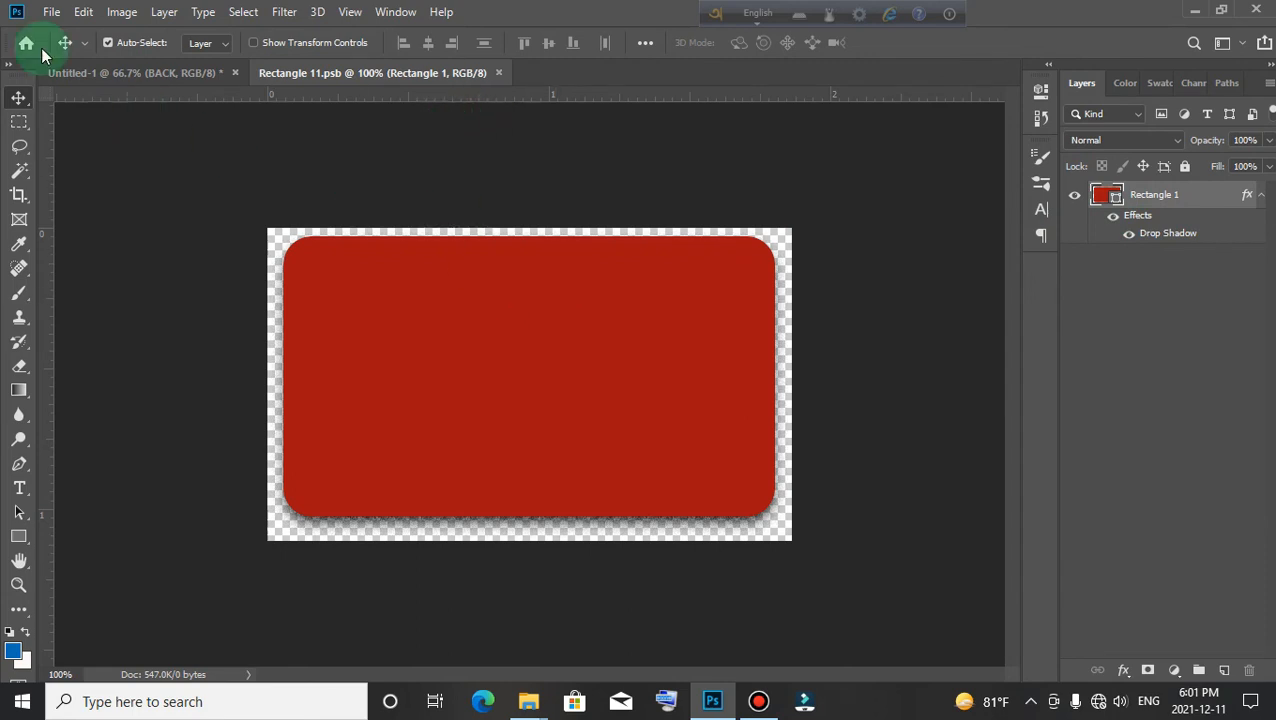
click(51, 13)
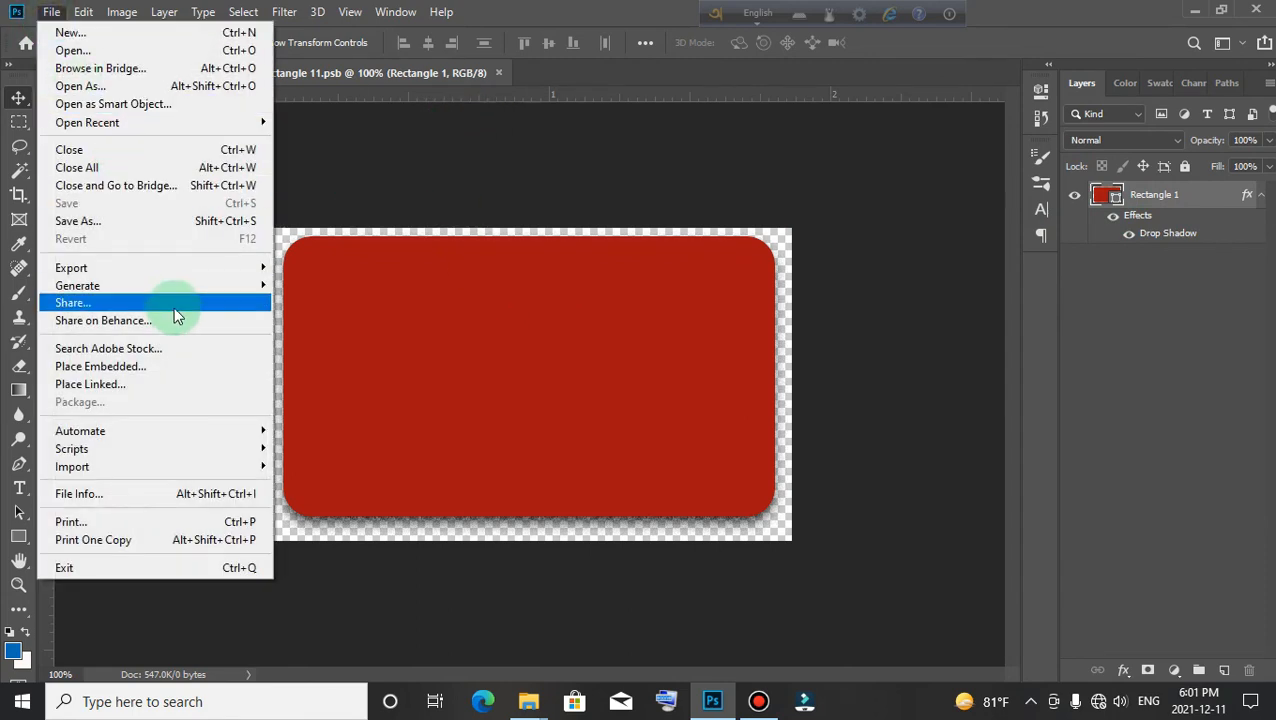
click(173, 366)
scroll(618, 250, down, 4)
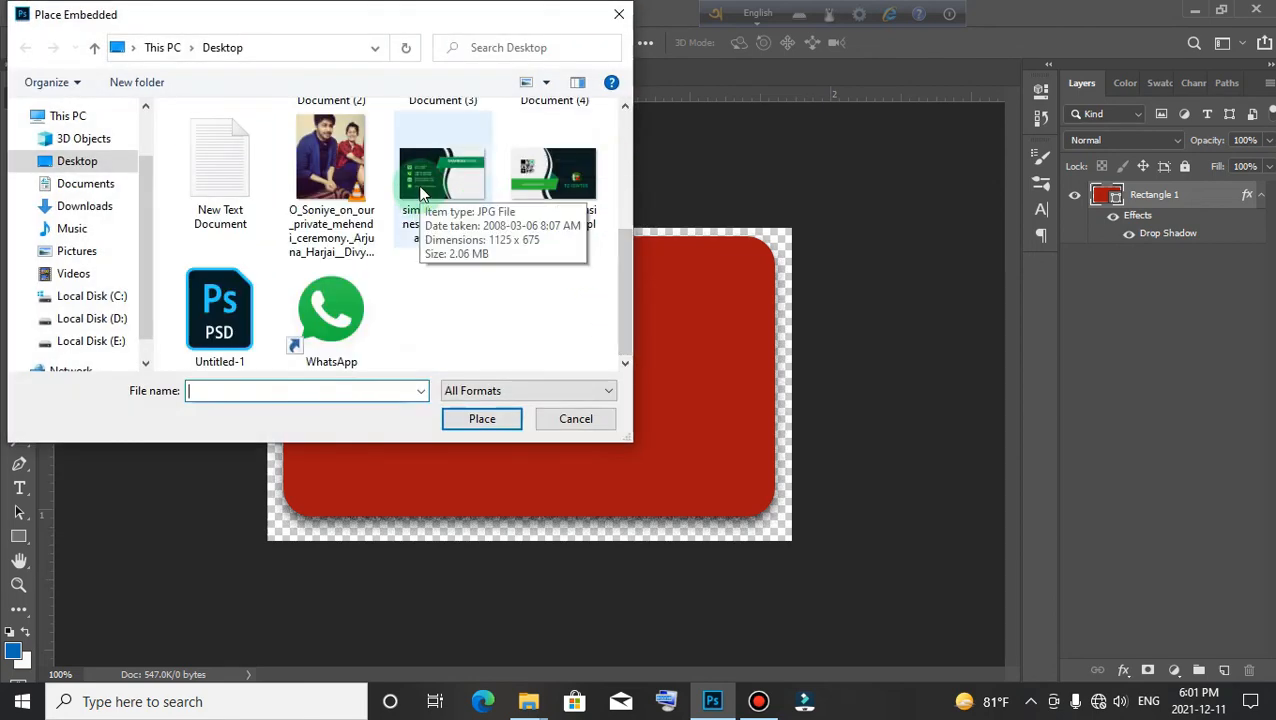
double_click(420, 192)
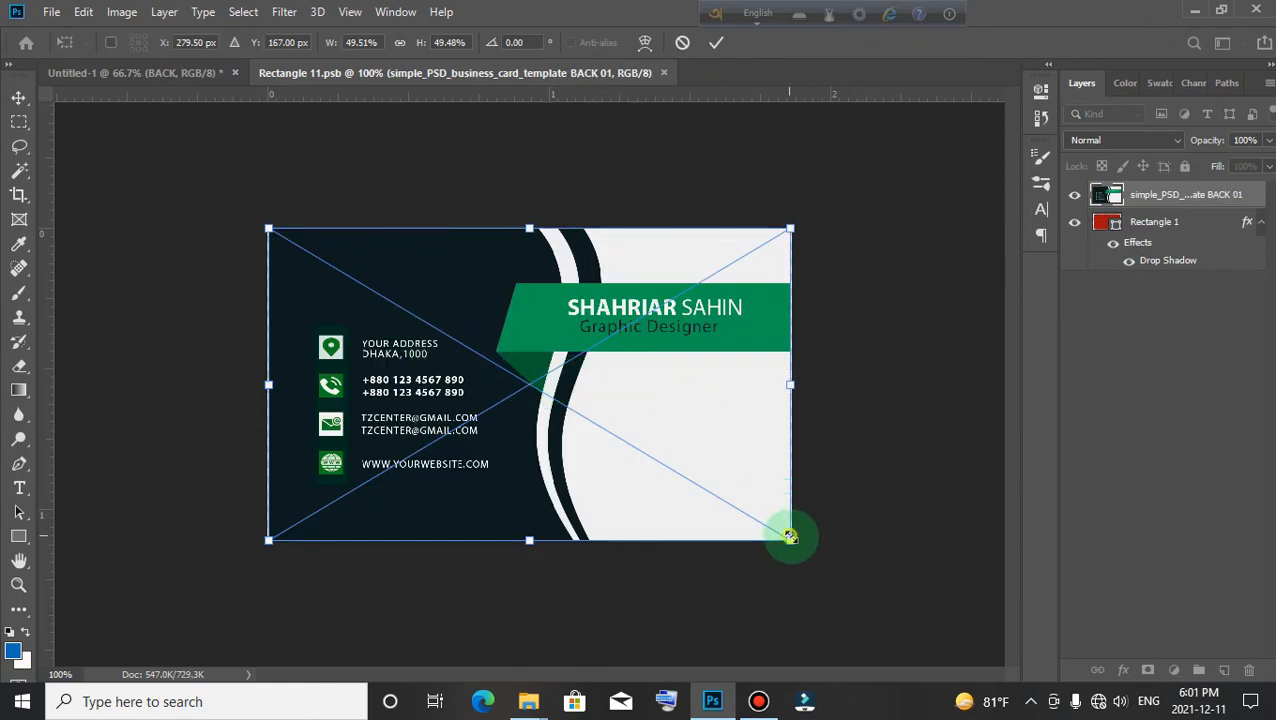
drag(790, 531, 799, 554)
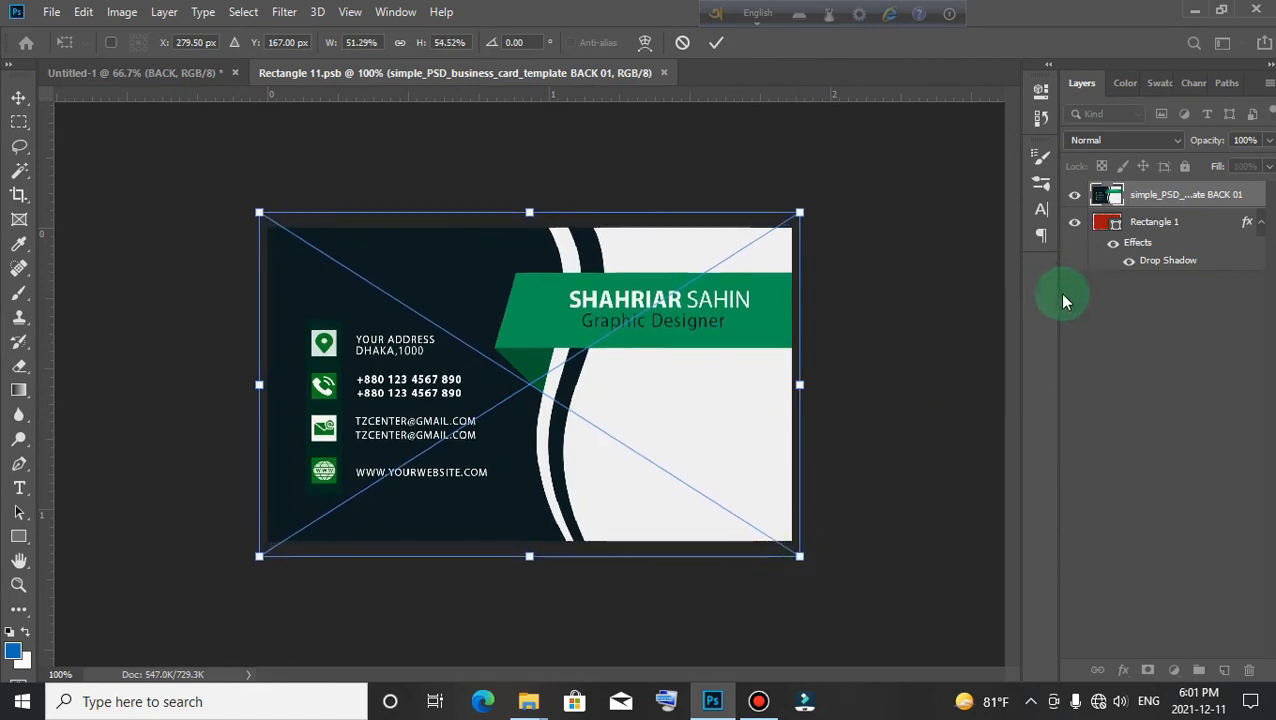
key(Return)
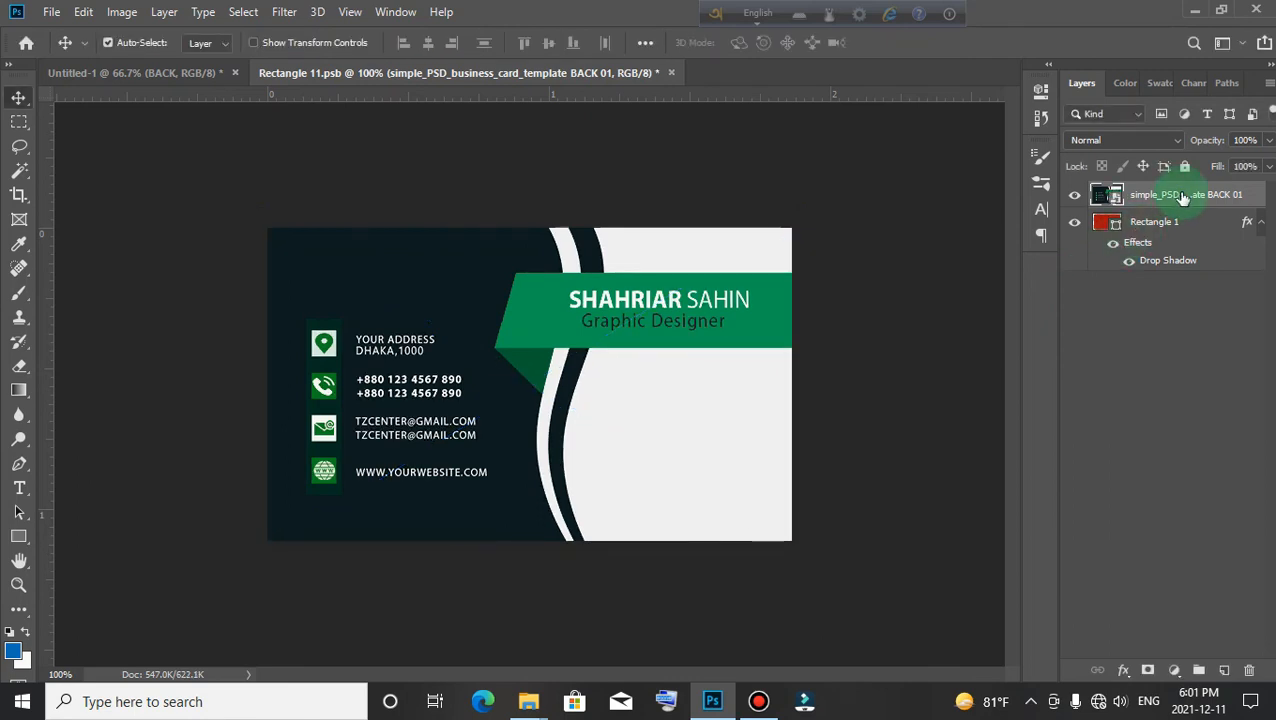
Clip the back artwork to the red rounded rectangle, and save and close the BACK smart object's contents
right_click(1177, 205)
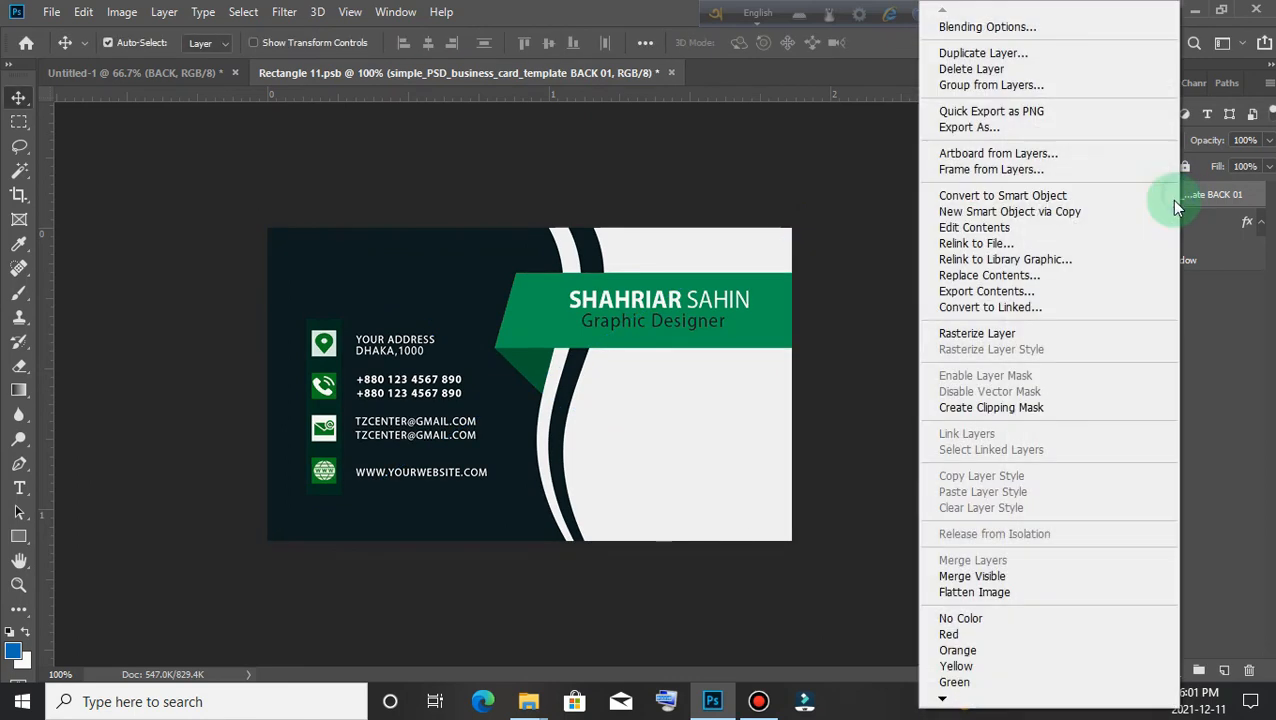
click(1003, 416)
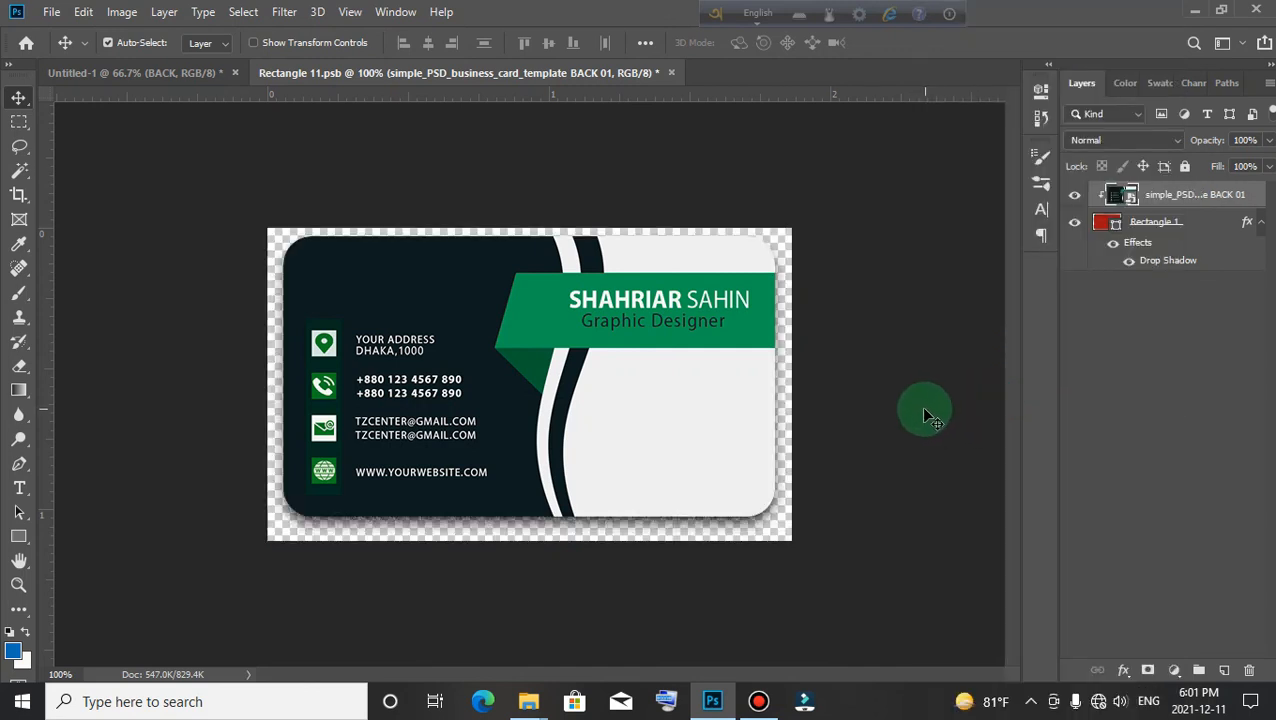
click(672, 73)
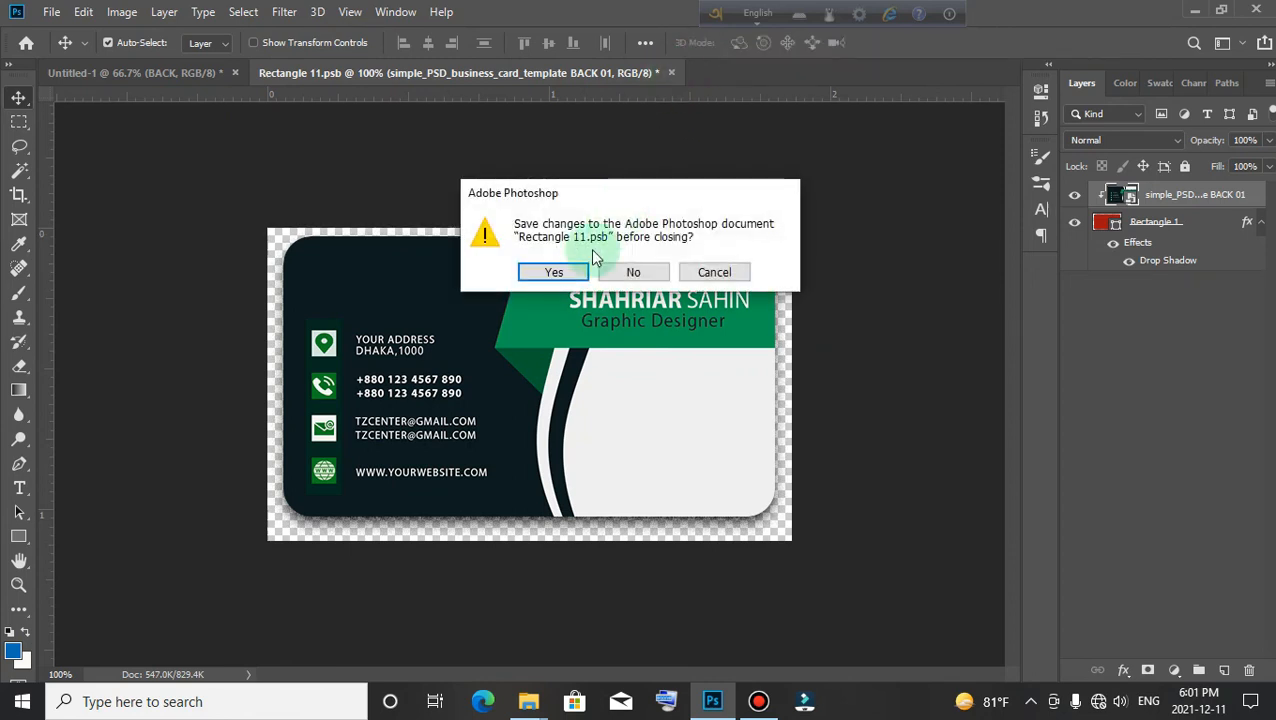
click(554, 272)
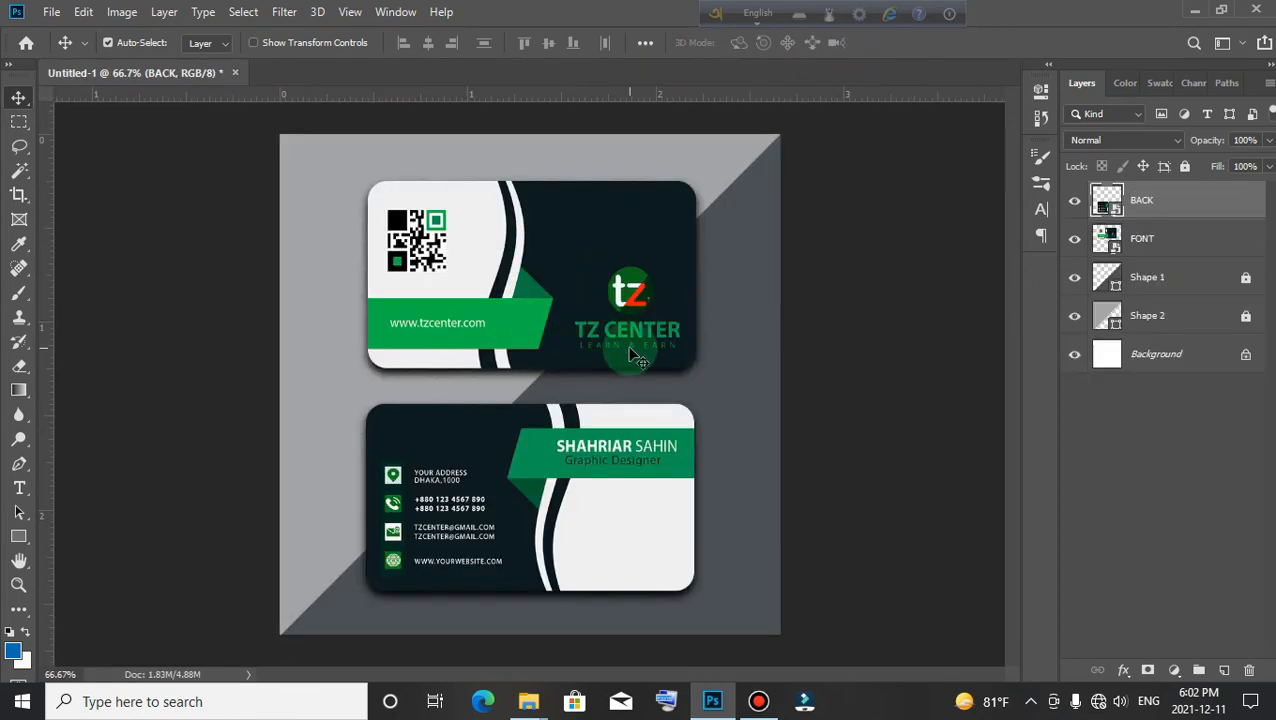